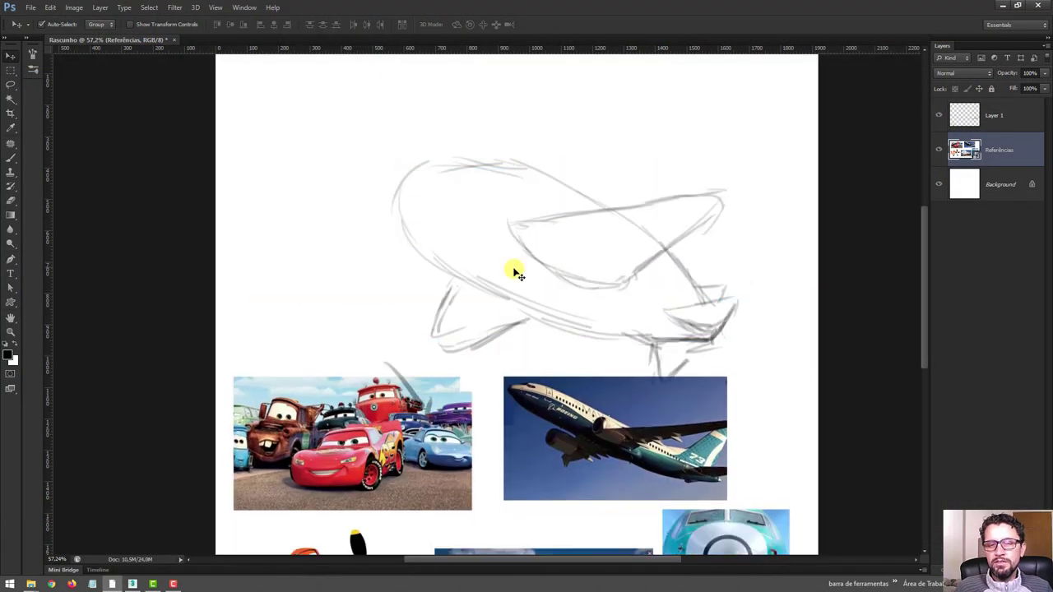
Paint a brush stroke to darken the upper-left curve of the airplane sketch.
drag(473, 208, 401, 205)
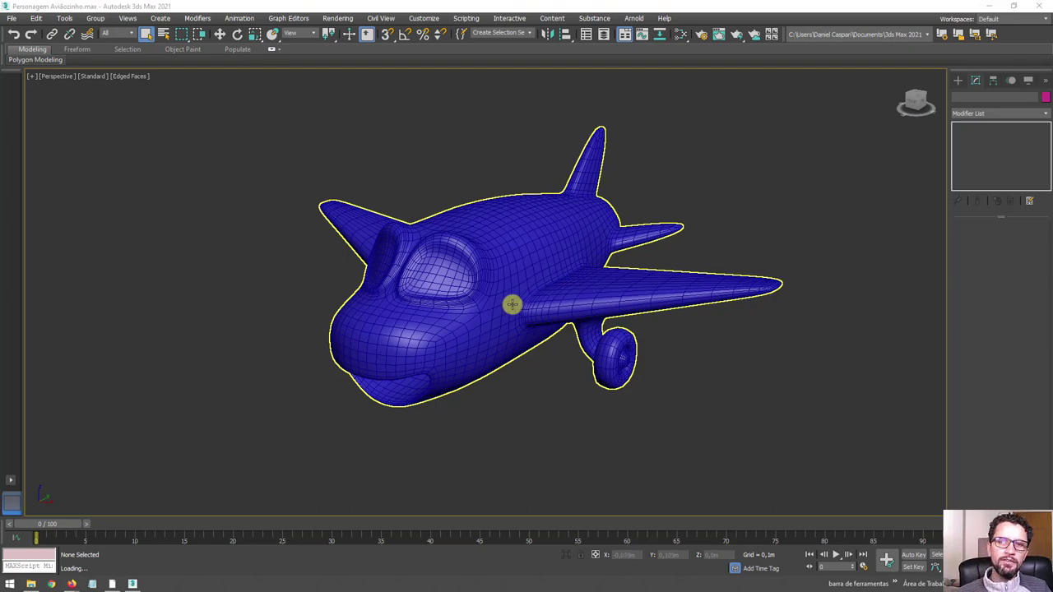
Select the airplane Box001 and delete its TurboSmooth modifier.
click(503, 307)
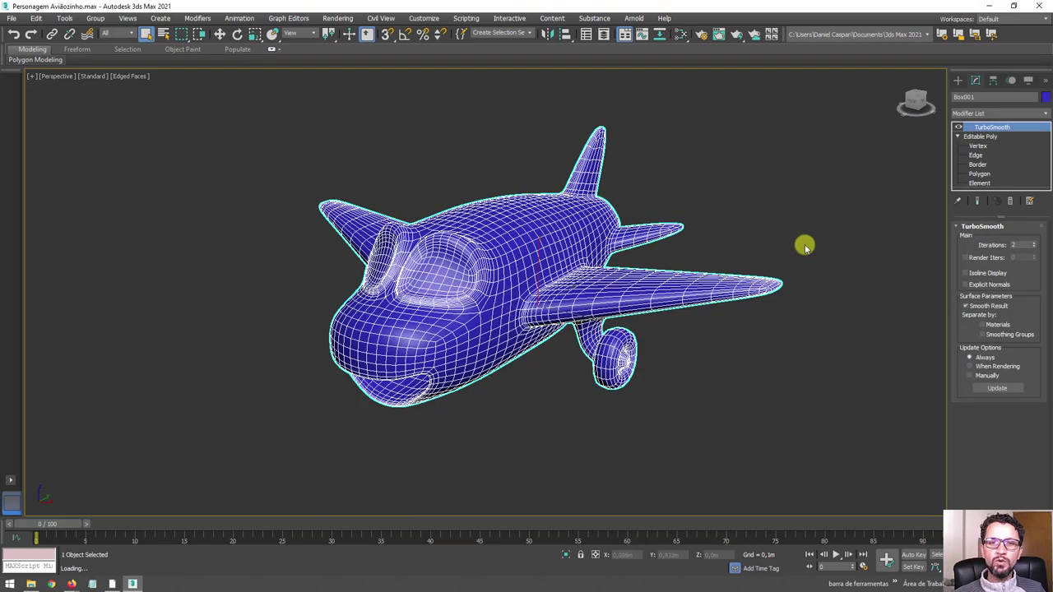
click(1024, 203)
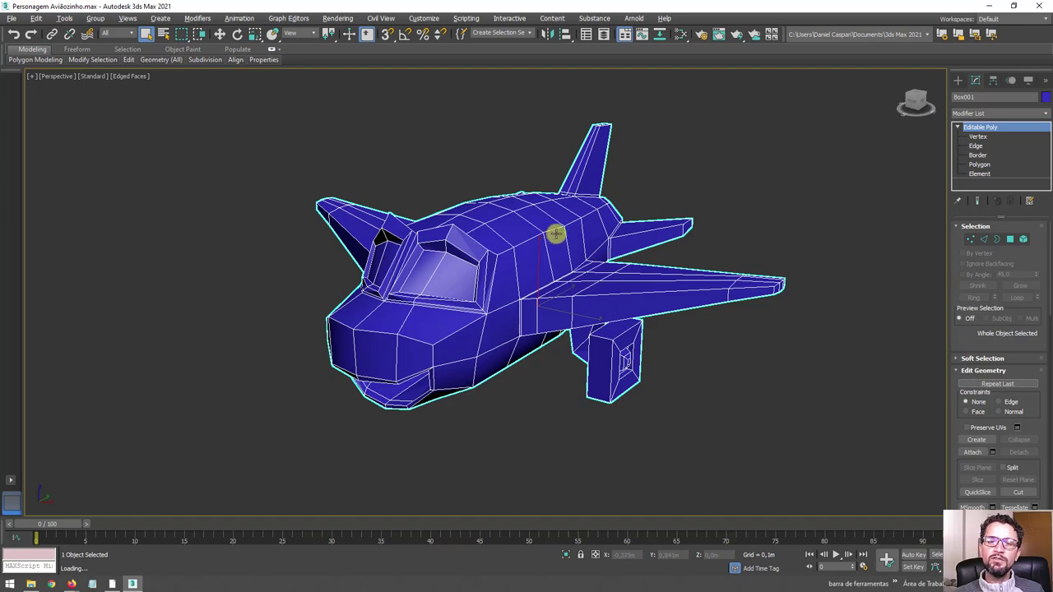
In Front view at Polygon level, box-select and delete the airplane's right-half polygons.
alt+middle_drag(556, 237, 602, 245)
scroll(650, 272, down, 3)
scroll(658, 318, down, 2)
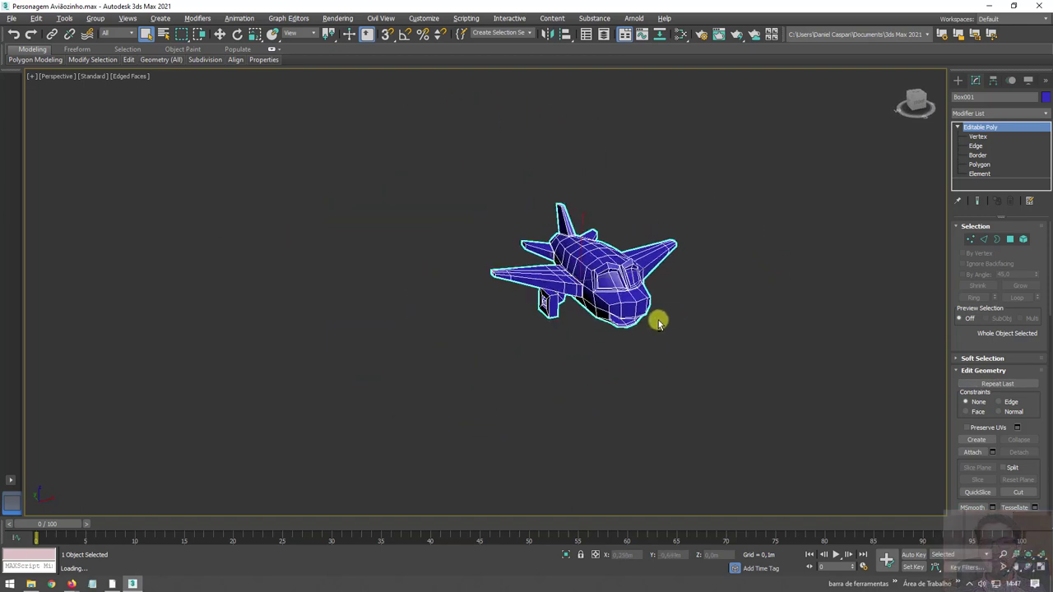
scroll(643, 323, down, 1)
key(f)
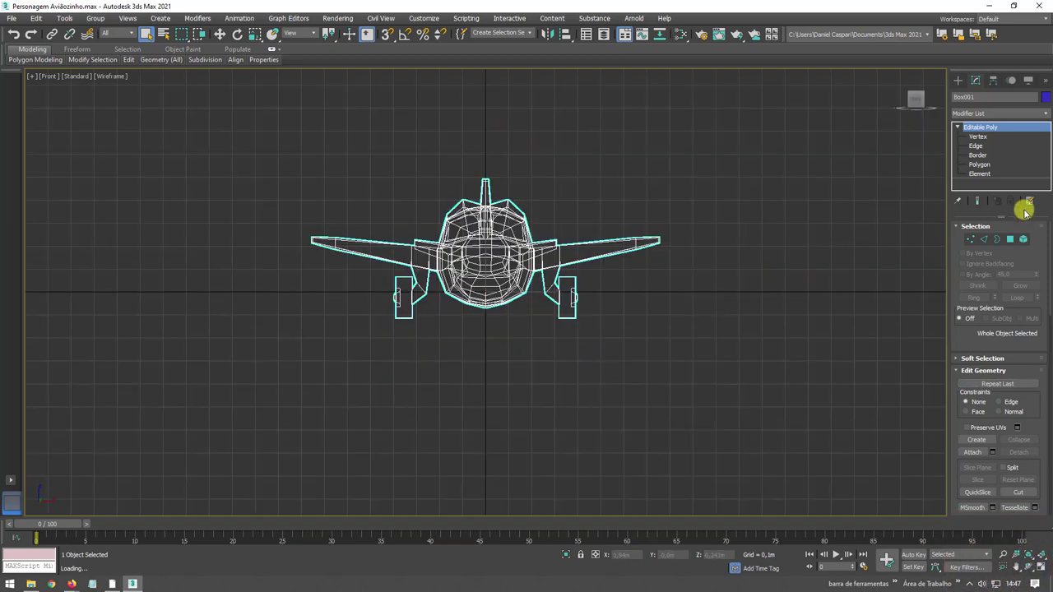
click(1010, 239)
drag(719, 121, 488, 378)
key(Delete)
Return to object level and the Perspective view to inspect the half airplane.
scroll(521, 200, up, 2)
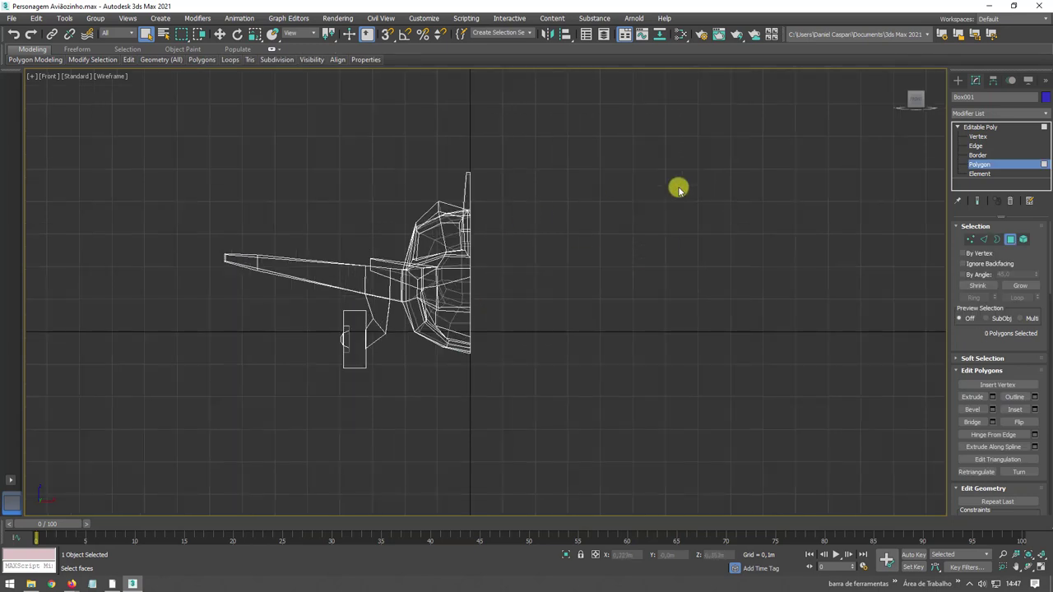
click(980, 127)
key(p)
mouse_move(603, 265)
alt+middle_down()
mouse_move(594, 254)
mouse_move(601, 270)
mouse_move(665, 277)
mouse_move(712, 105)
alt+middle_up()
Make Scanline the active renderer in Render Setup.
click(680, 33)
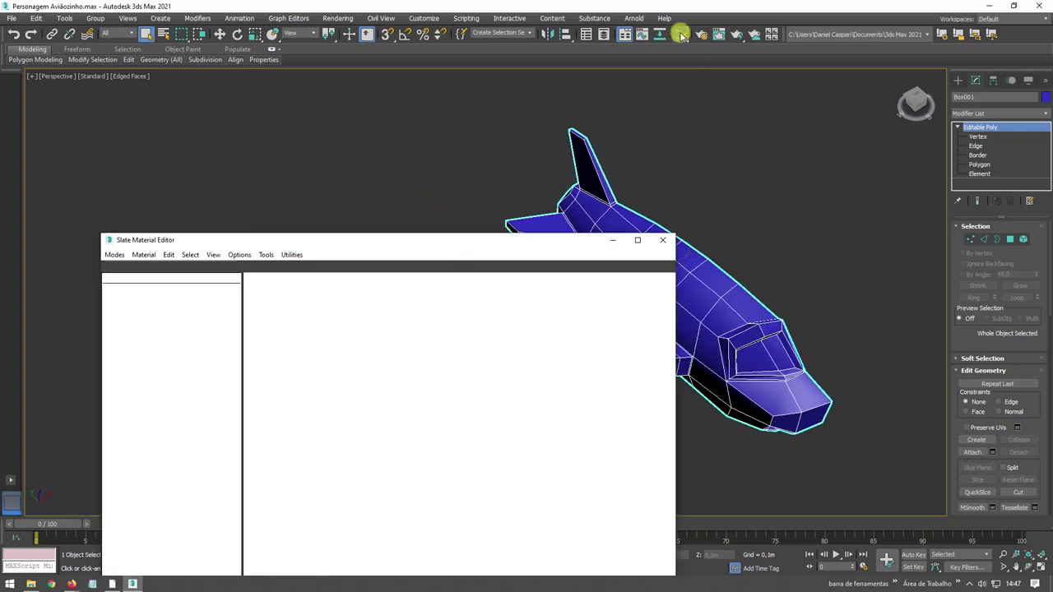
drag(498, 247, 453, 101)
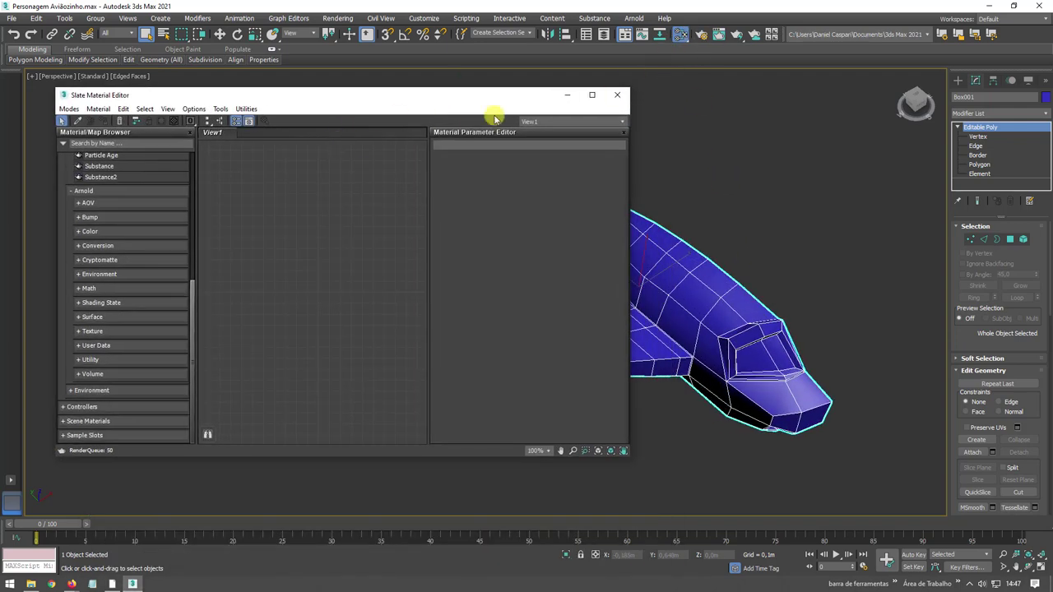
click(700, 34)
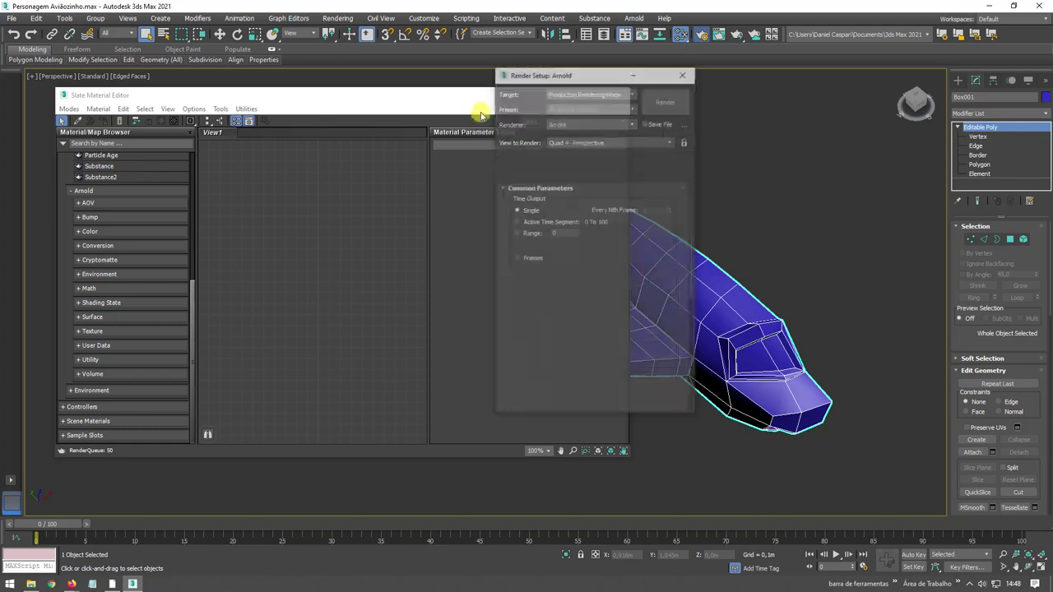
click(581, 124)
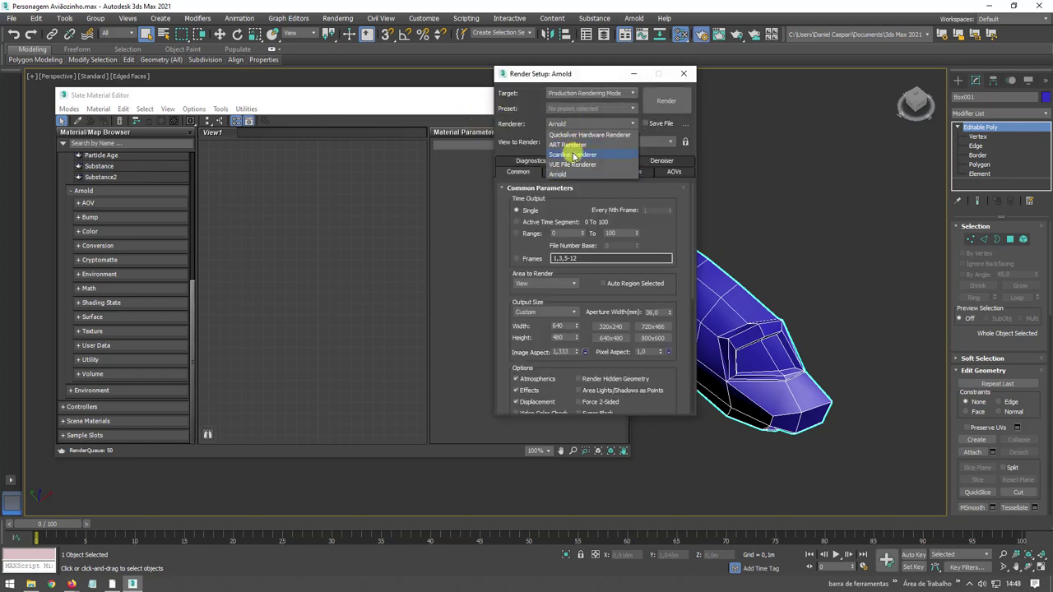
click(573, 154)
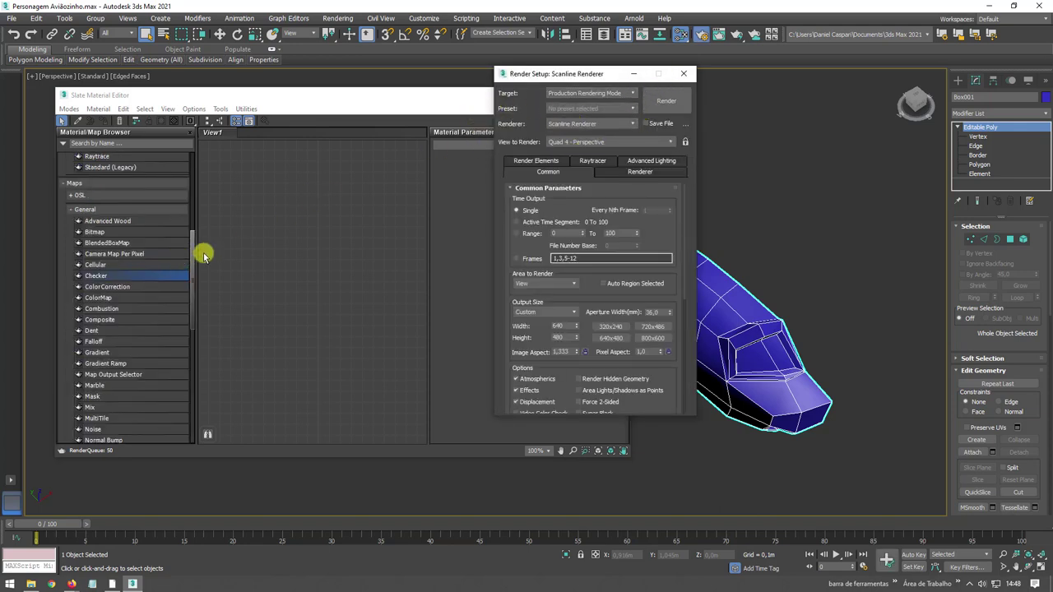
Wire a Checker map into a Standard material's Diffuse Color and assign it to the airplane.
drag(191, 265, 181, 223)
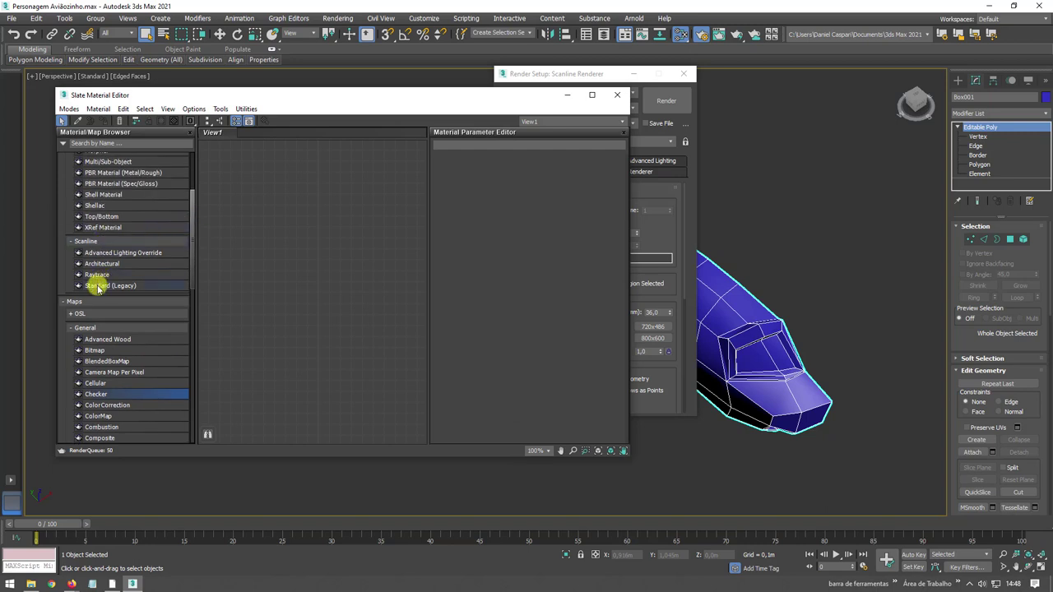
drag(174, 284, 308, 236)
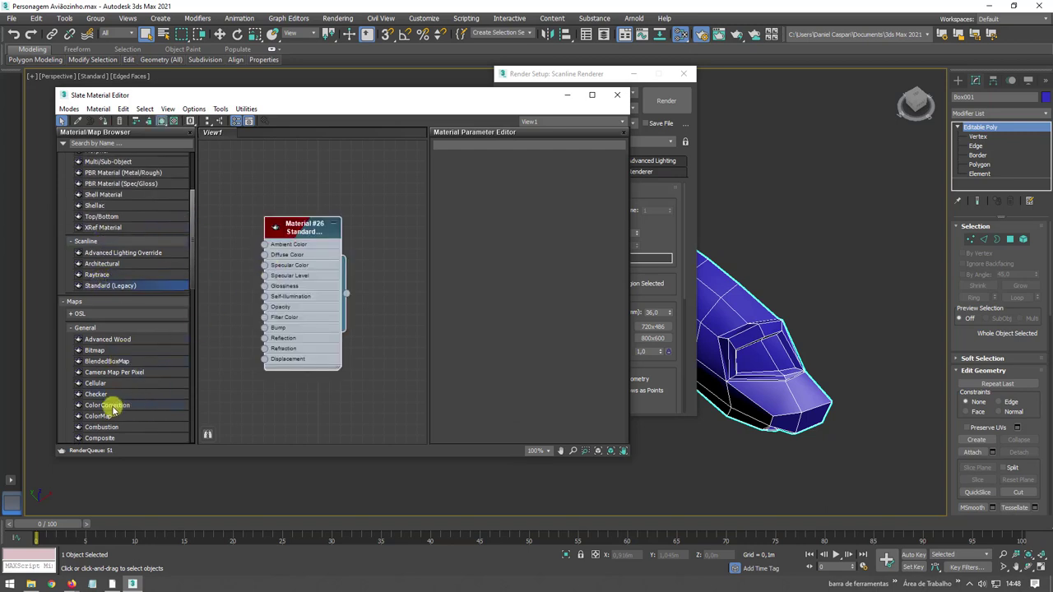
mouse_move(100, 395)
mouse_down()
mouse_move(233, 213)
mouse_move(243, 174)
mouse_move(263, 255)
mouse_move(389, 178)
mouse_up()
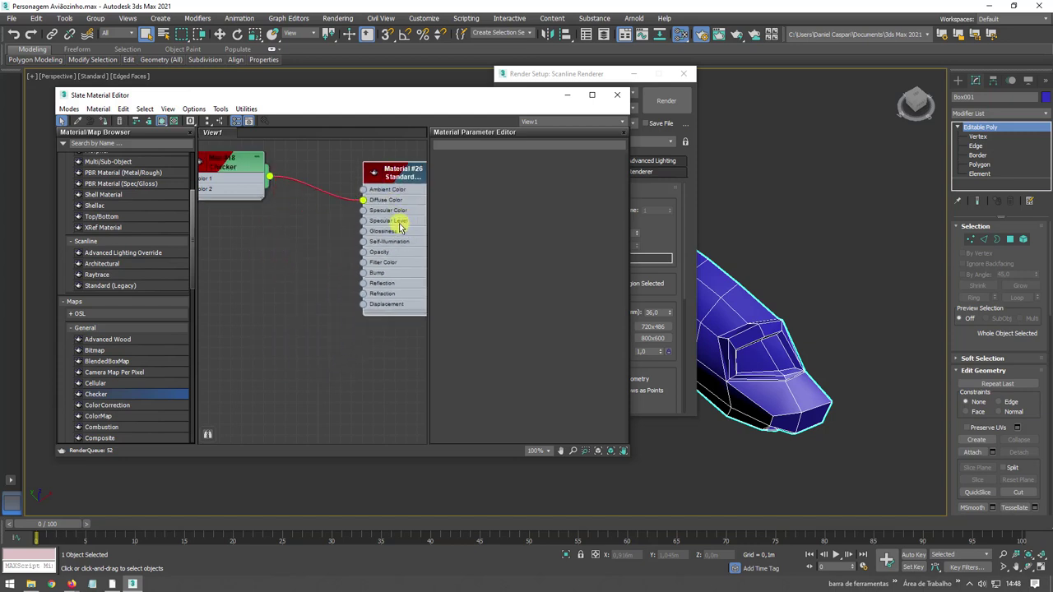
middle_drag(345, 199, 242, 217)
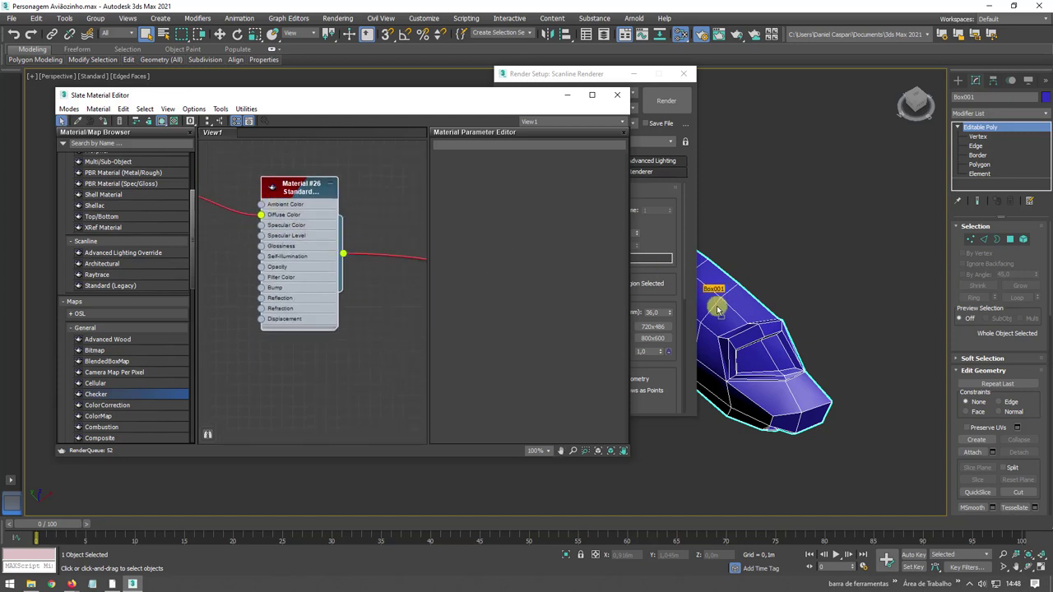
drag(344, 252, 729, 314)
Tidy the Slate node view, hiding the parameter panel and material browser.
scroll(729, 313, down, 5)
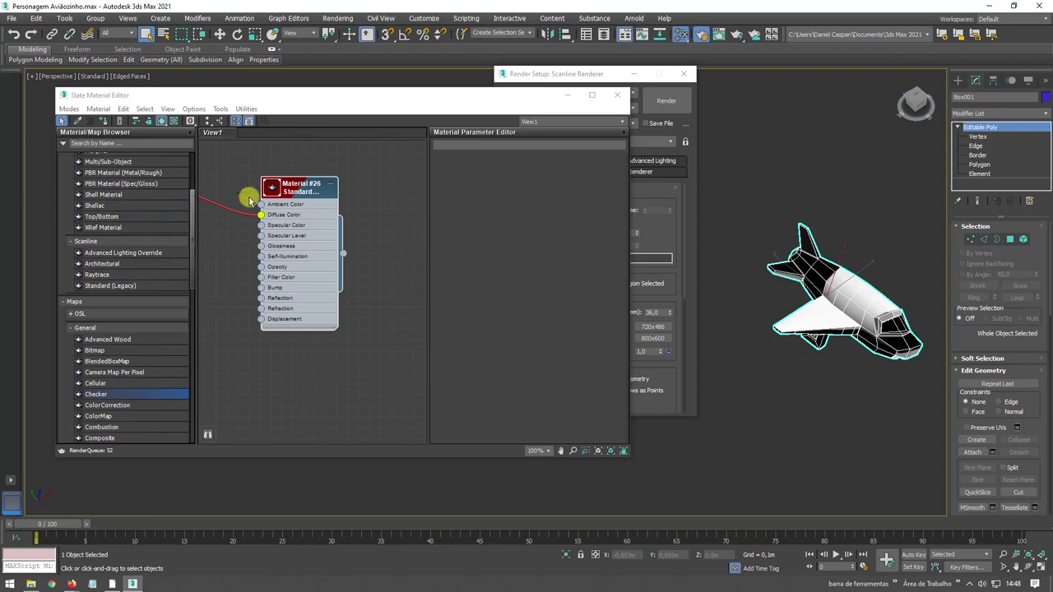
middle_drag(248, 197, 382, 237)
click(627, 134)
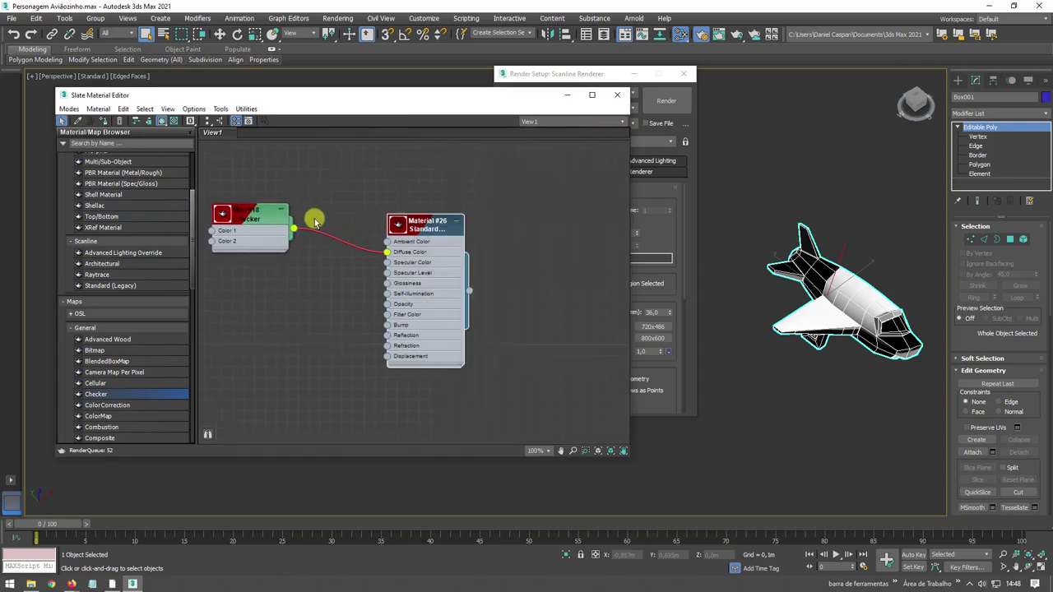
drag(249, 220, 259, 221)
click(189, 136)
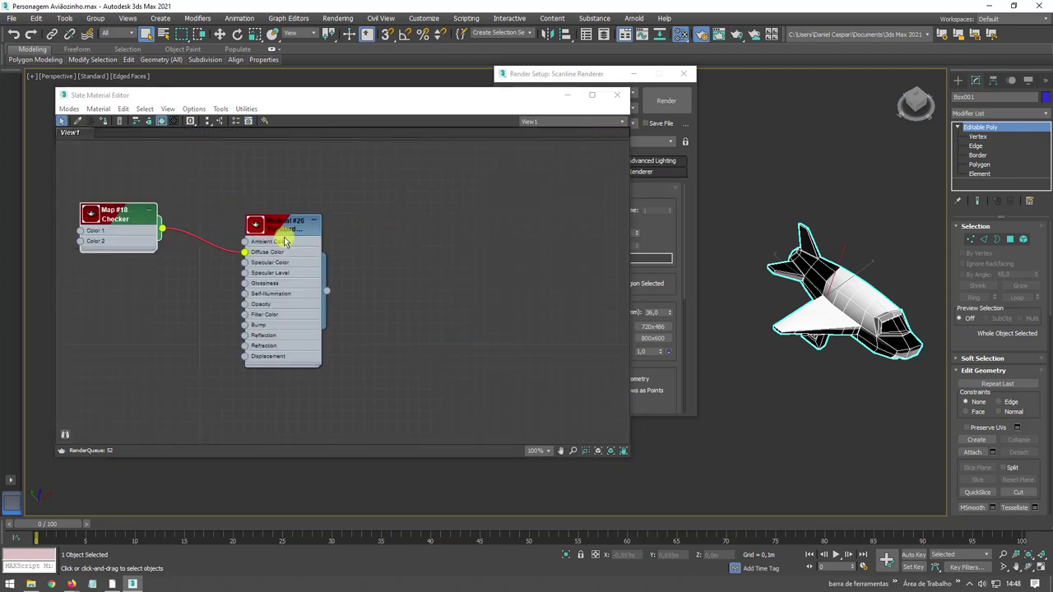
drag(306, 206, 272, 217)
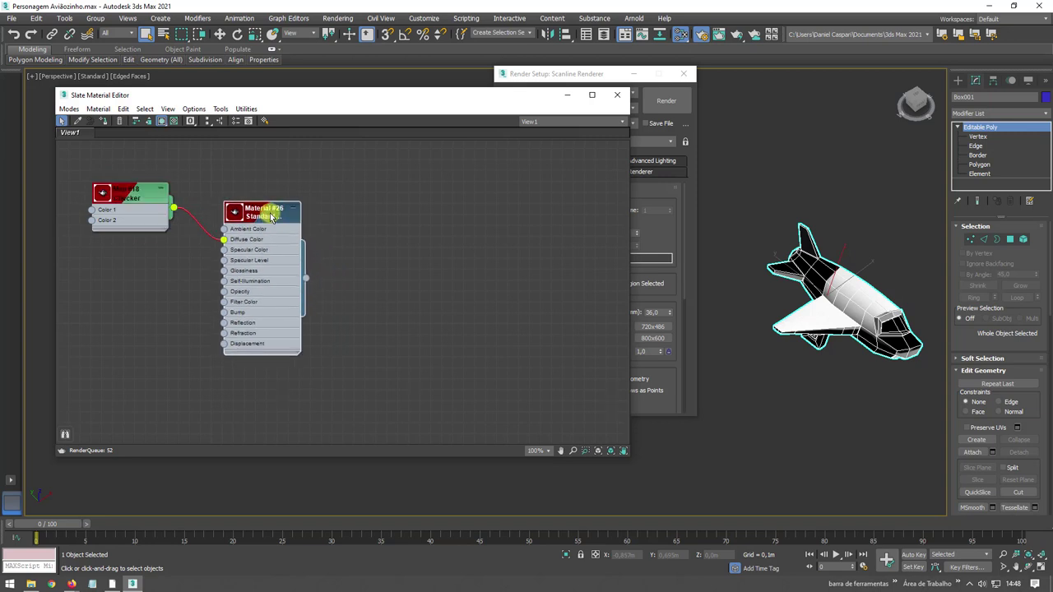
Set the Checker map's U and V tiling to 30, then close the material editor.
double_click(121, 192)
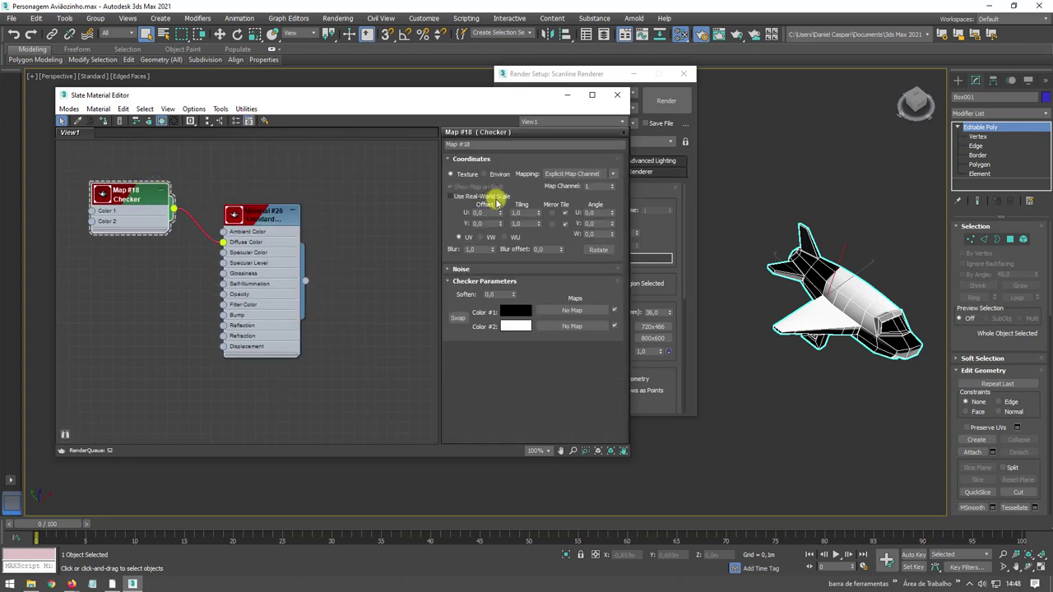
double_click(522, 212)
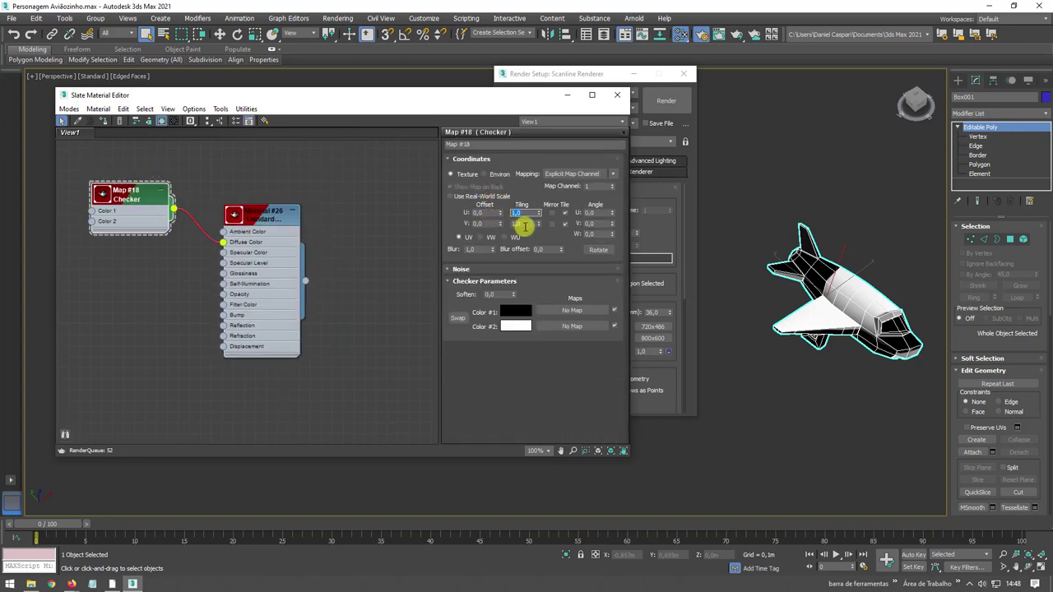
text(30)
key(Tab)
text(30)
key(Return)
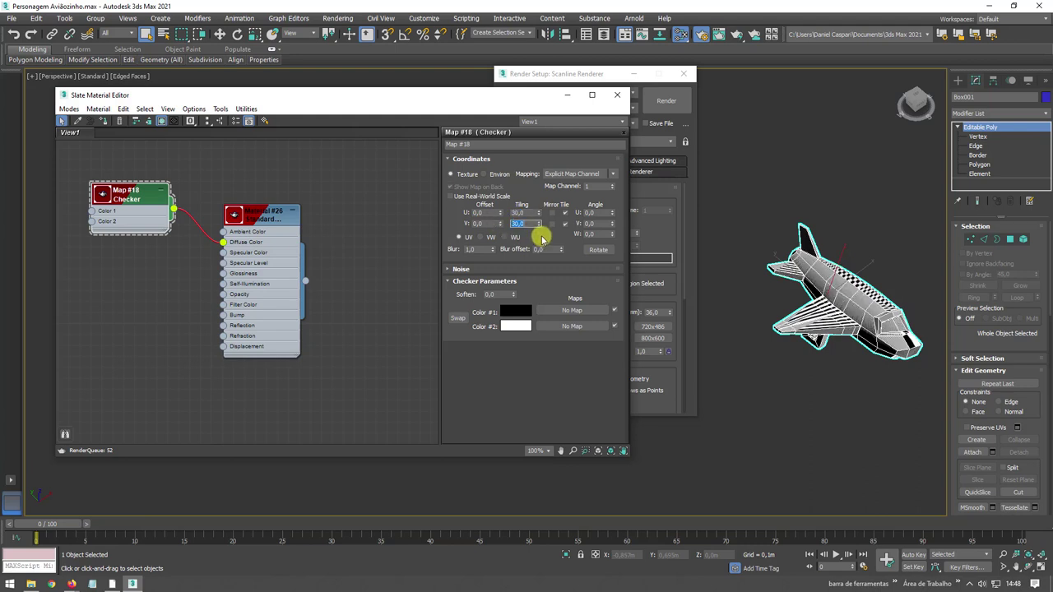
scroll(822, 296, up, 2)
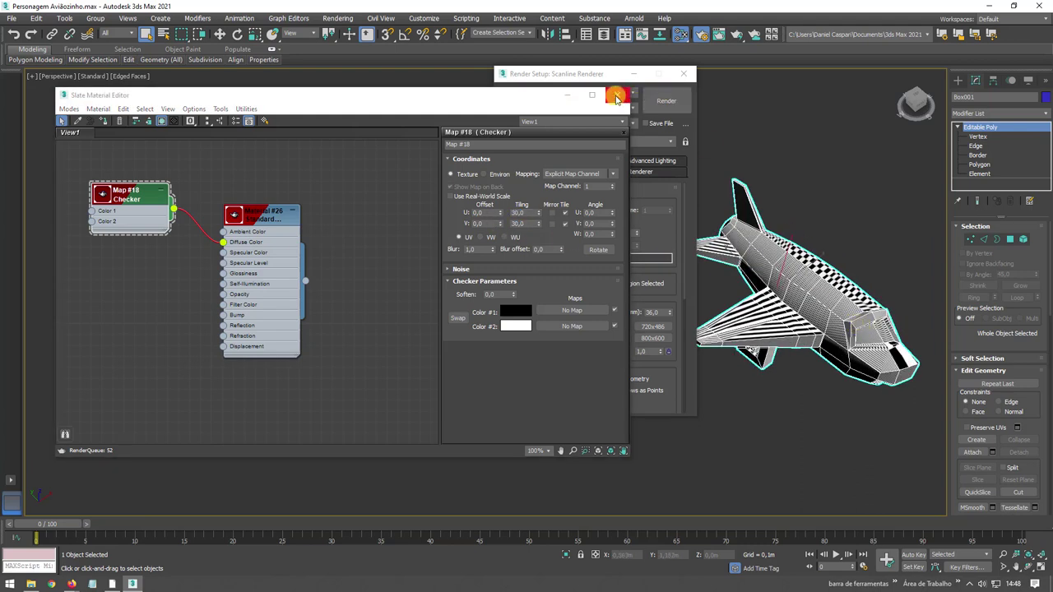
click(617, 94)
drag(595, 76, 447, 75)
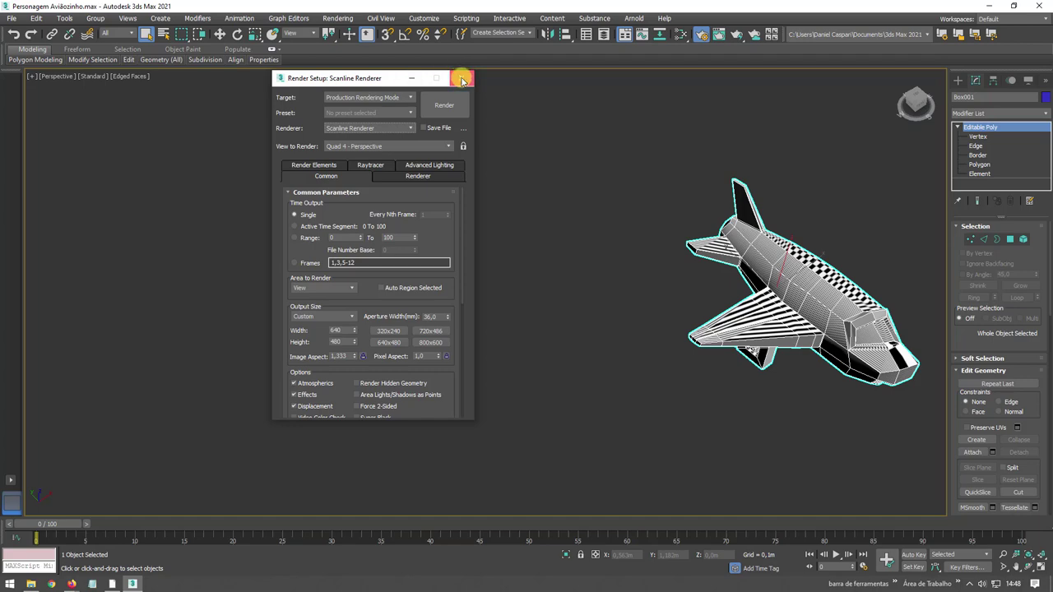
At Polygon level, select the two cockpit window polygons.
click(462, 74)
mouse_move(687, 323)
alt+middle_down()
mouse_move(622, 303)
mouse_move(647, 278)
alt+middle_up()
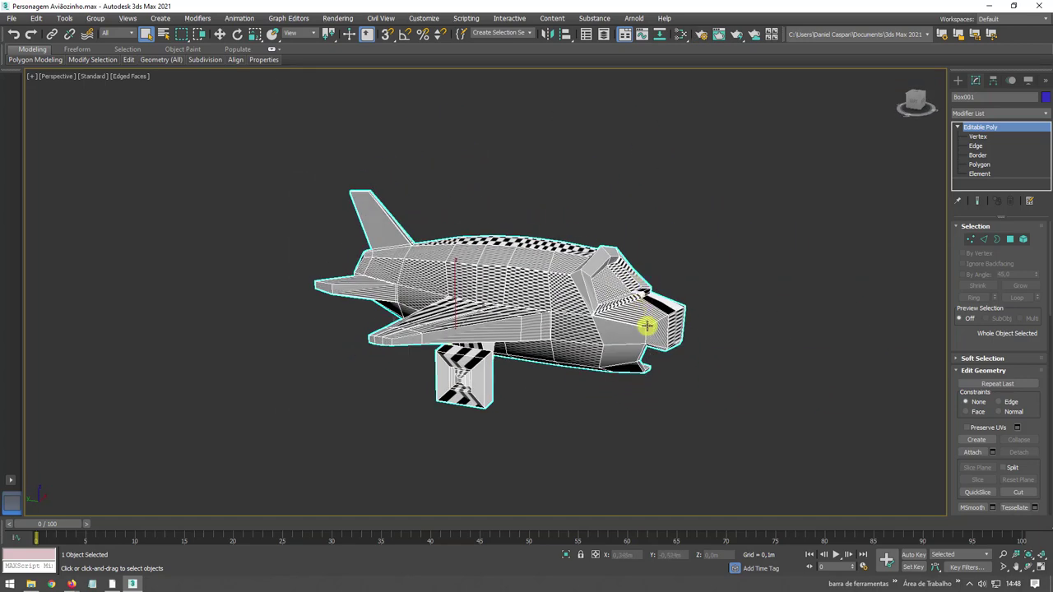
alt+middle_drag(647, 326, 505, 340)
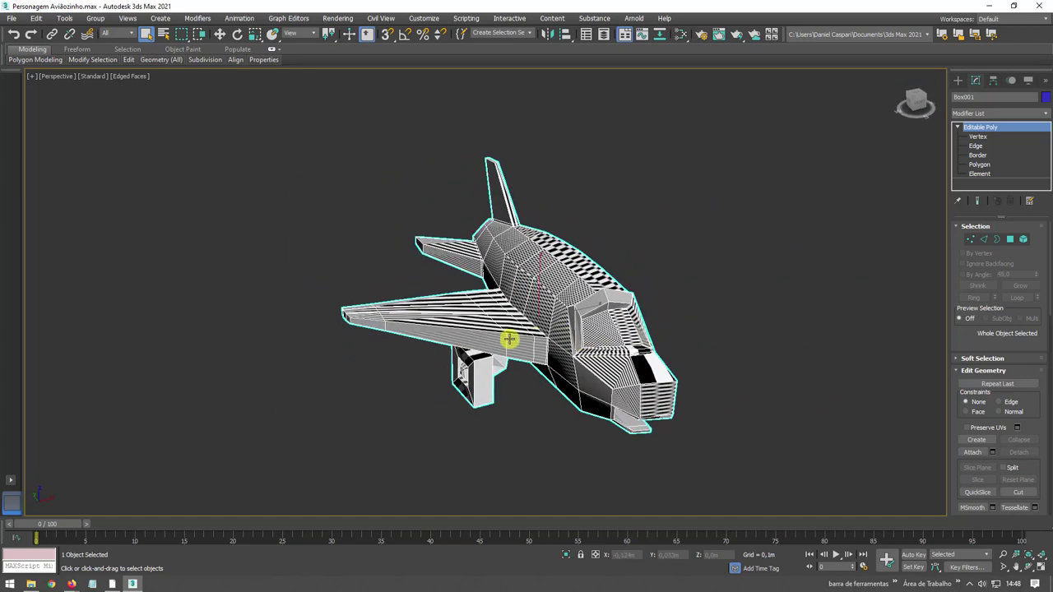
click(1010, 239)
scroll(634, 329, up, 4)
click(604, 327)
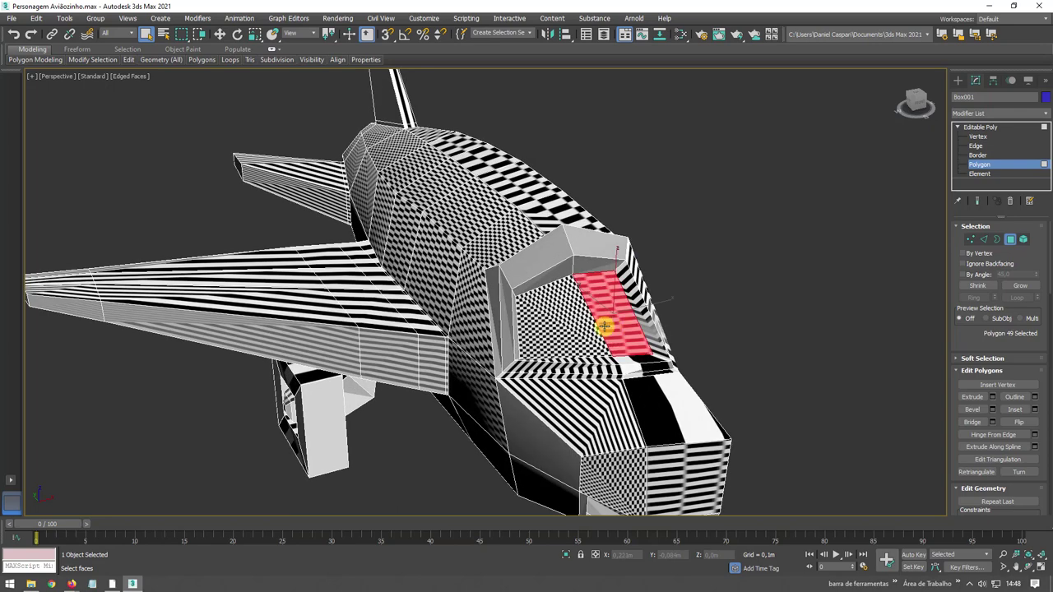
ctrl+click(547, 326)
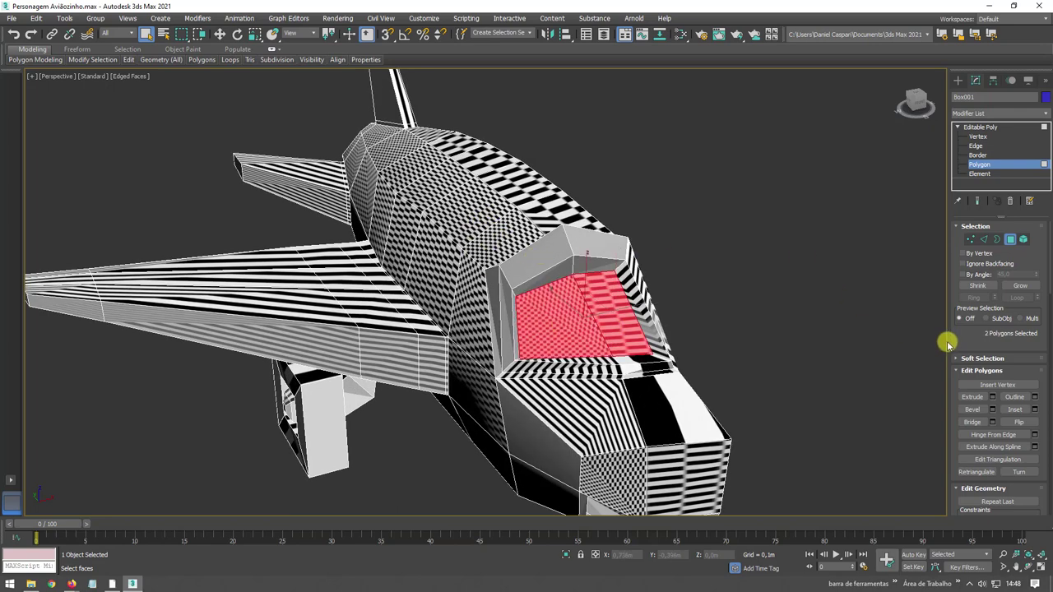
Give the 12 nose intake faces material ID 2, then box-select the wing and strut faces.
drag(945, 345, 834, 347)
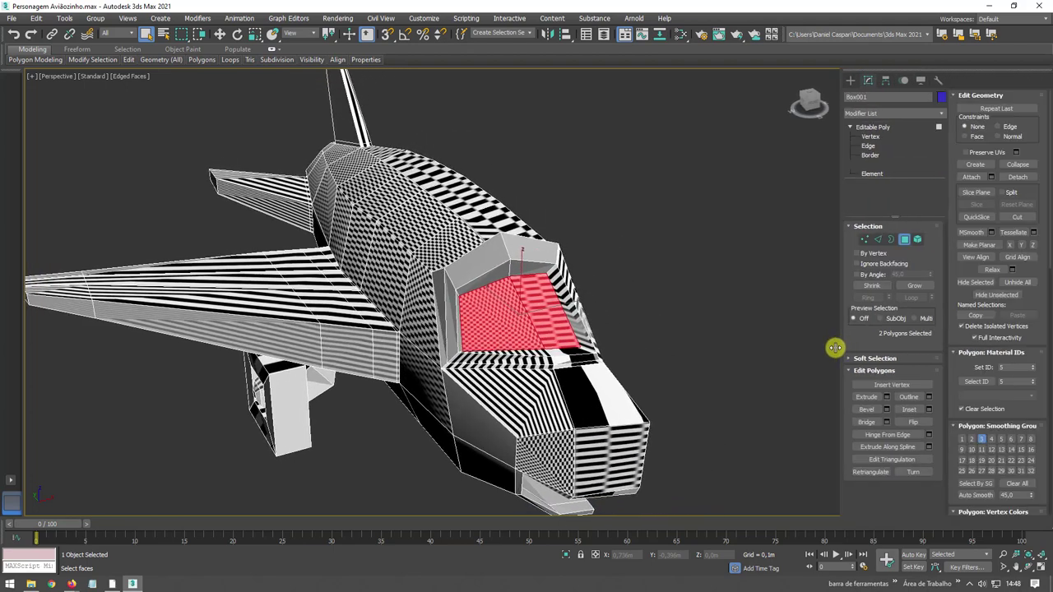
click(1013, 367)
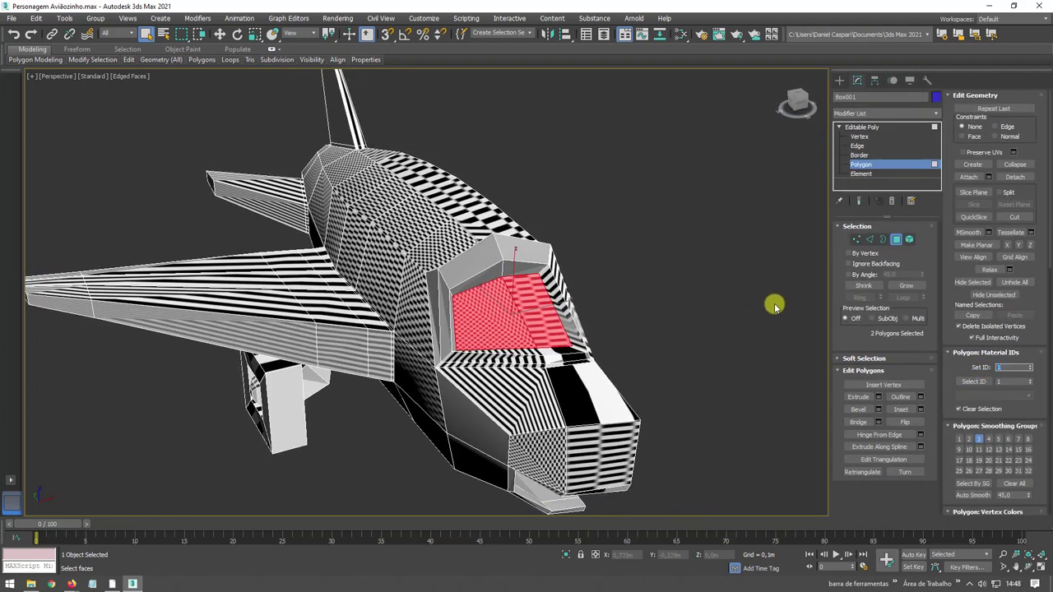
click(602, 326)
mouse_move(602, 325)
alt+middle_down()
mouse_move(605, 339)
mouse_move(625, 334)
alt+middle_up()
click(905, 285)
click(905, 285)
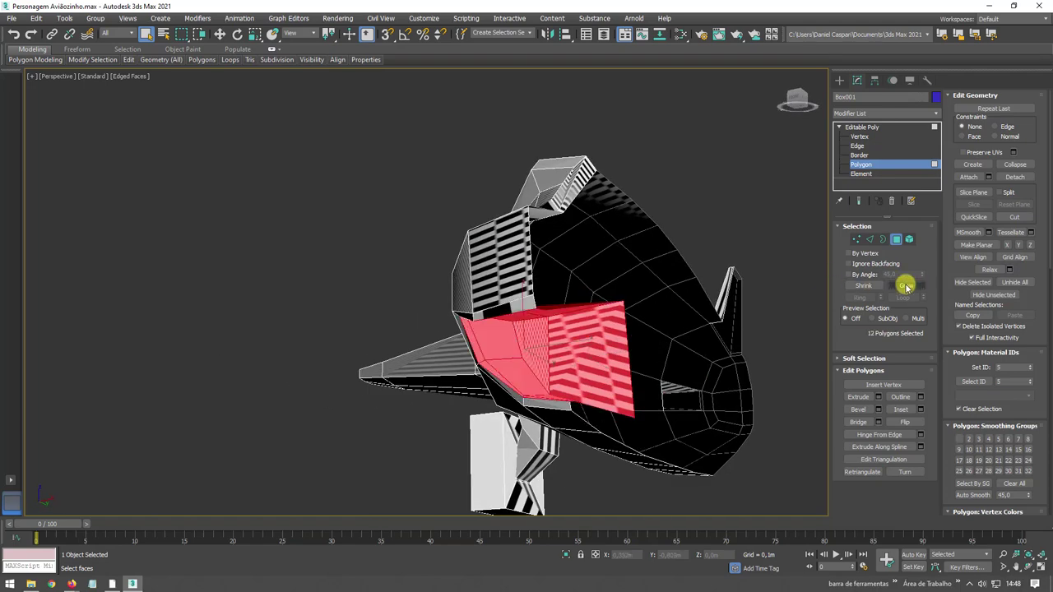
click(905, 285)
click(861, 286)
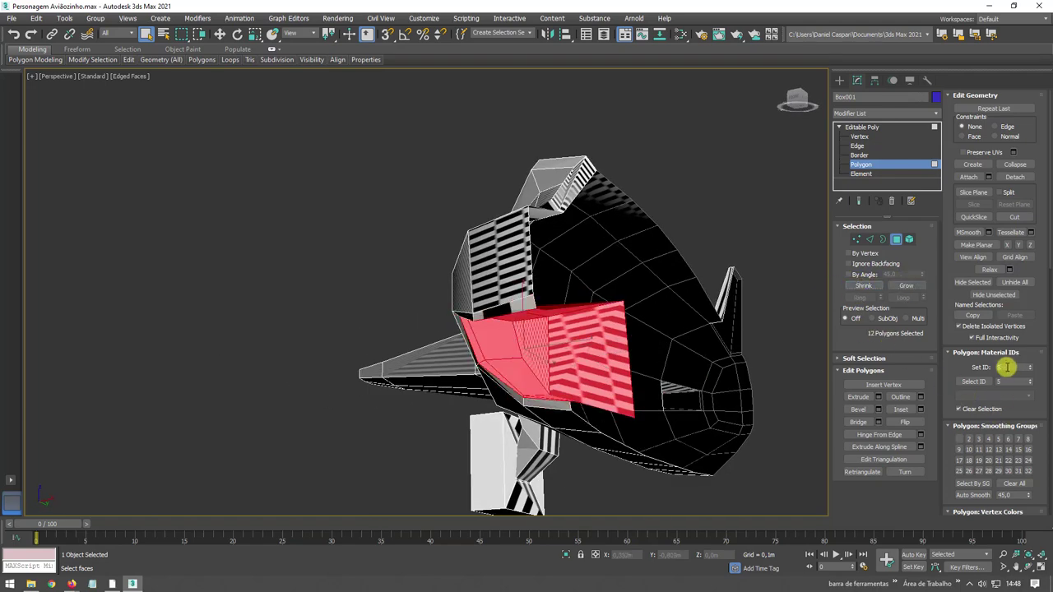
text(2)
mouse_move(575, 346)
alt+middle_down()
mouse_move(602, 371)
mouse_move(630, 345)
mouse_move(571, 282)
mouse_move(592, 307)
mouse_move(414, 291)
mouse_move(364, 190)
alt+middle_up()
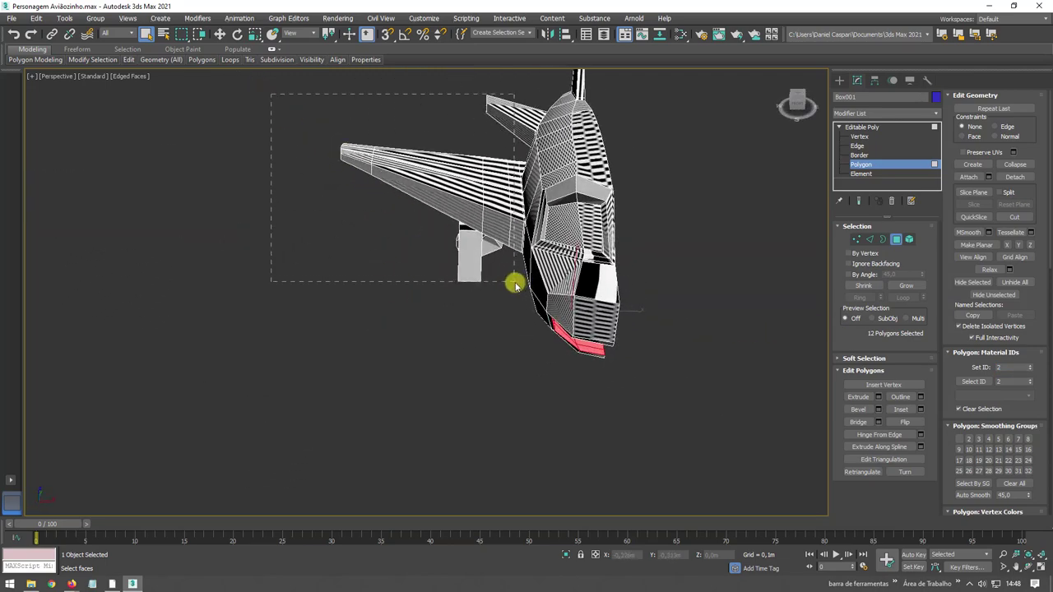
drag(344, 156, 513, 277)
mouse_move(513, 277)
alt+middle_down()
mouse_move(559, 418)
mouse_move(526, 378)
alt+middle_up()
Add the tail fin, drop the strut box faces, and grow the wing and tail selection to 66 faces.
ctrl+click(476, 233)
mouse_move(588, 291)
alt+middle_down()
mouse_move(543, 379)
mouse_move(519, 345)
mouse_move(449, 383)
mouse_move(418, 380)
mouse_move(418, 364)
mouse_move(414, 392)
alt+middle_up()
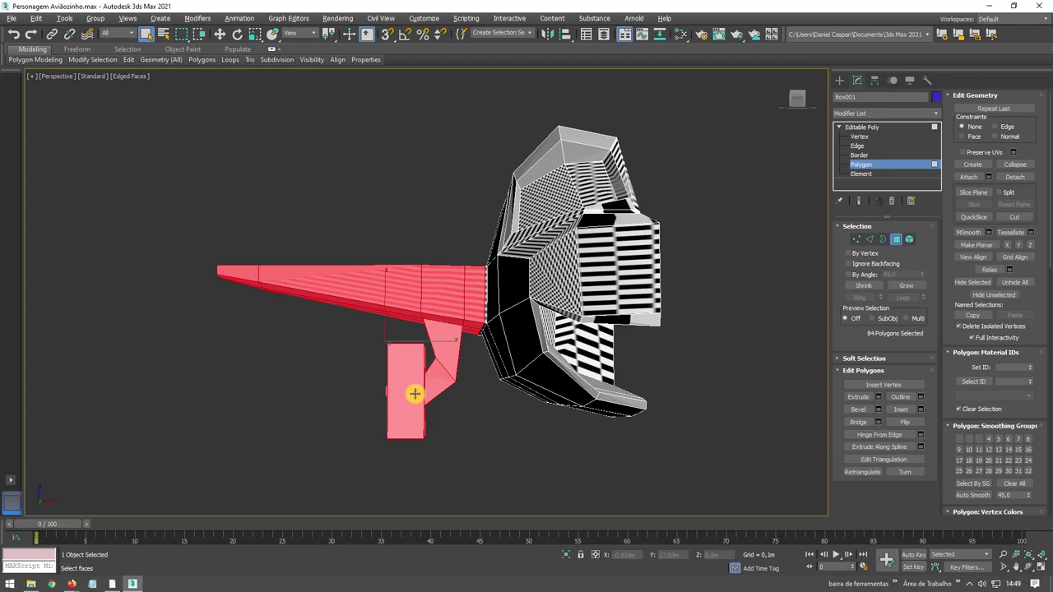
alt+drag(426, 417, 430, 423)
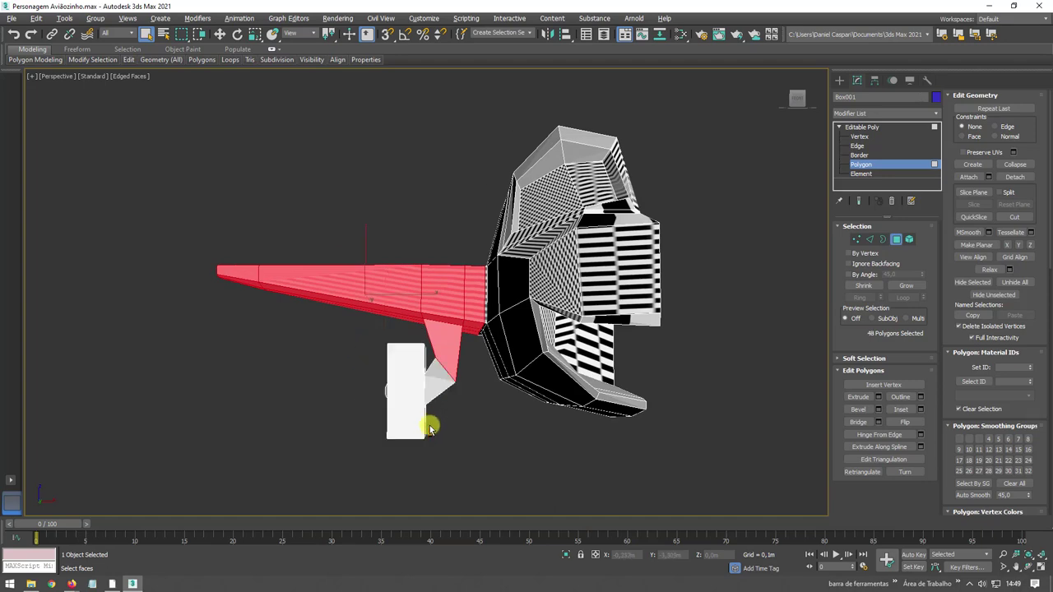
alt+drag(432, 482, 364, 376)
alt+middle_drag(364, 376, 516, 388)
click(873, 360)
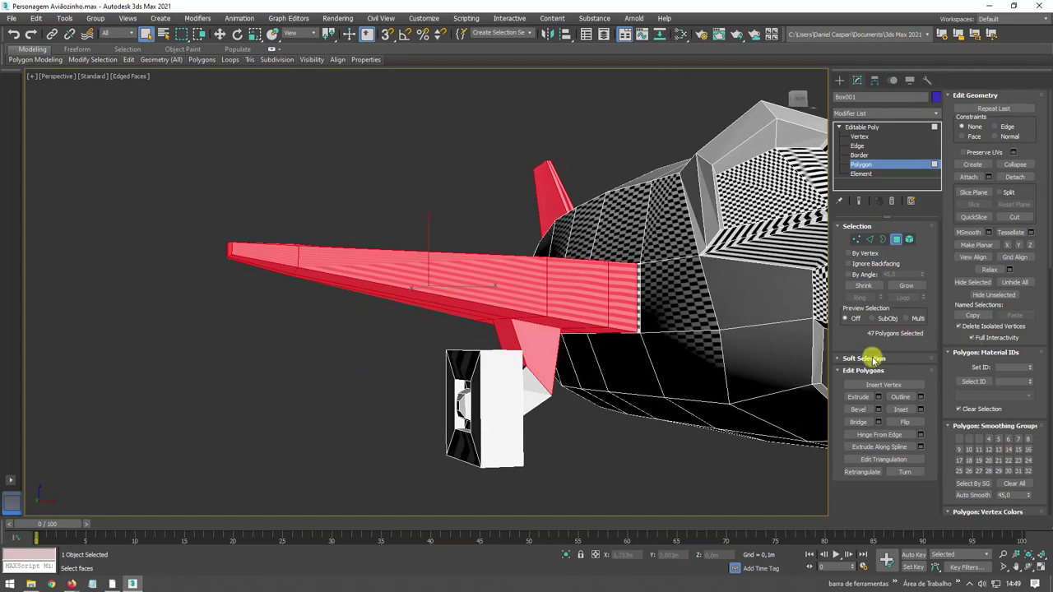
click(905, 285)
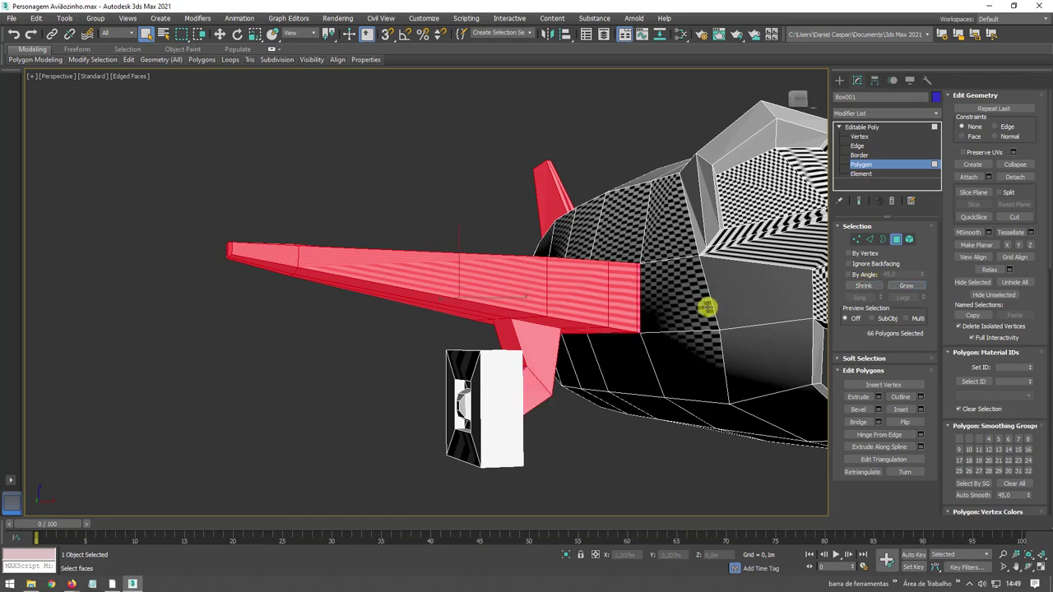
Isolate the strut box faces for material ID 4, then select all material ID 3 faces.
mouse_move(708, 305)
alt+middle_down()
mouse_move(597, 263)
mouse_move(693, 308)
mouse_move(735, 371)
mouse_move(951, 422)
alt+middle_up()
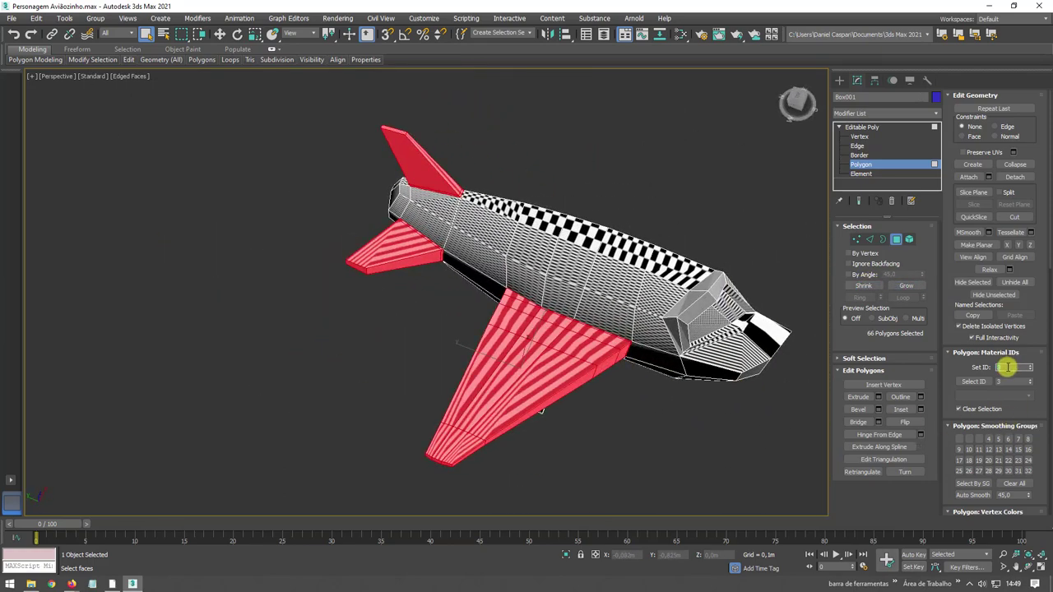
mouse_move(630, 367)
alt+middle_down()
mouse_move(615, 305)
mouse_move(549, 304)
mouse_move(536, 346)
mouse_move(538, 315)
mouse_move(615, 274)
alt+middle_up()
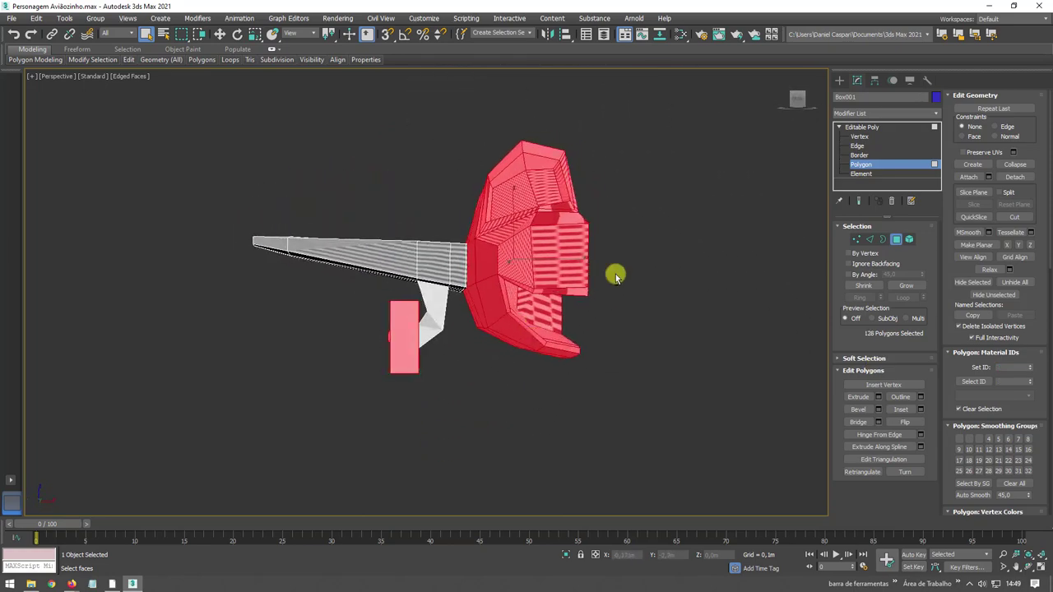
mouse_move(676, 109)
mouse_down()
mouse_move(509, 380)
mouse_move(456, 428)
mouse_up()
alt+middle_drag(457, 428, 675, 403)
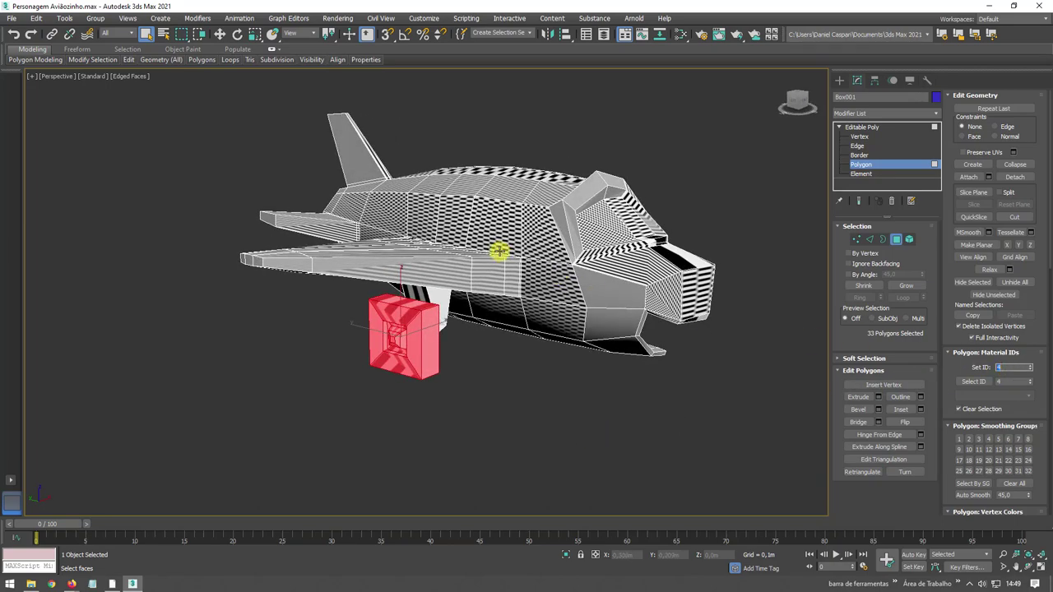
mouse_move(499, 251)
alt+middle_down()
mouse_move(451, 247)
mouse_move(625, 296)
alt+middle_up()
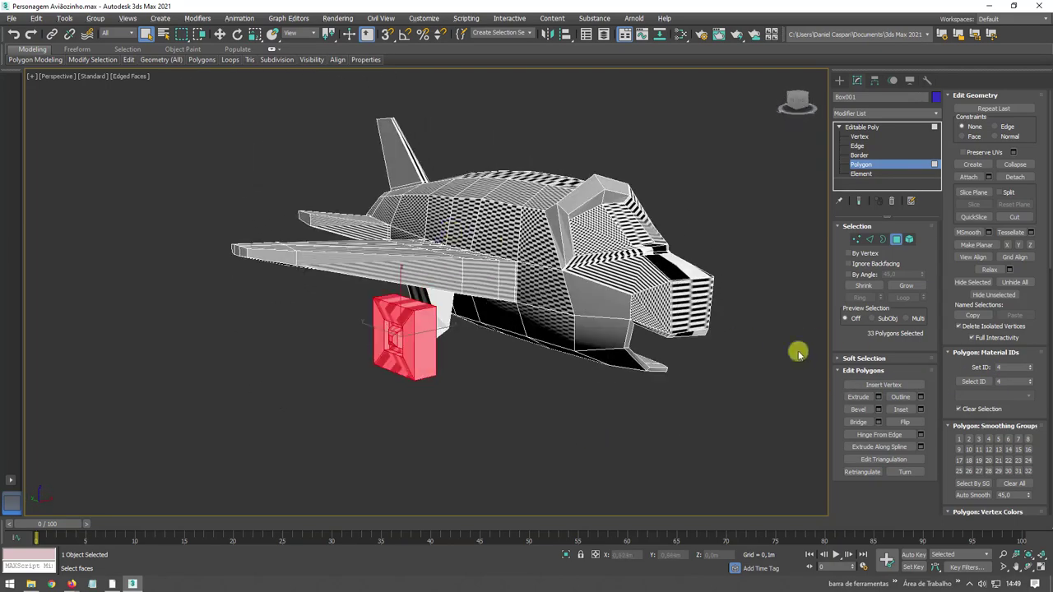
click(1030, 384)
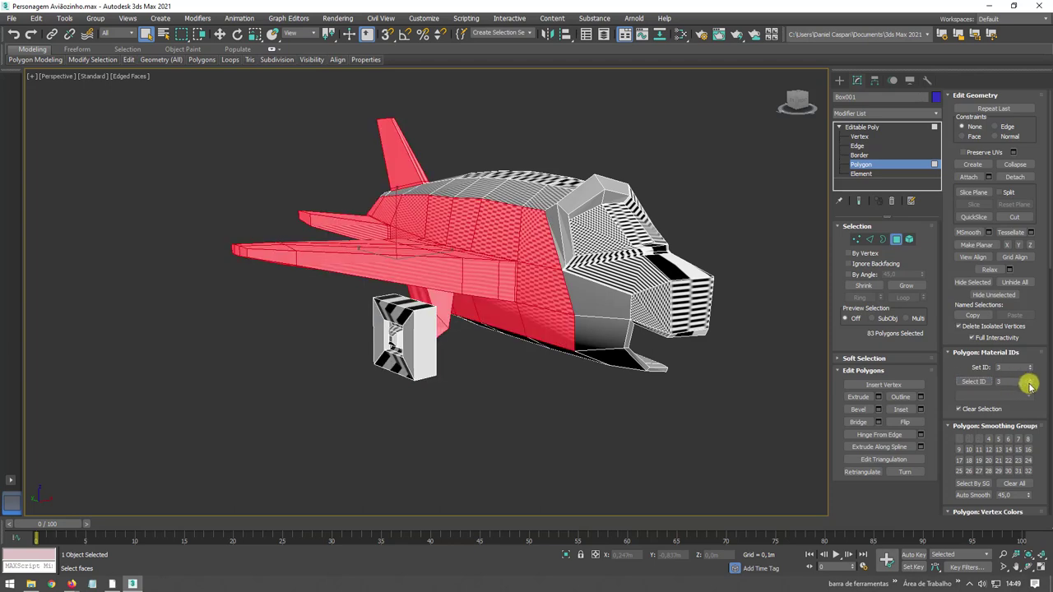
Select all of the plane's polygons.
mouse_move(476, 188)
alt+middle_down()
mouse_move(477, 244)
mouse_move(540, 217)
mouse_move(517, 176)
mouse_move(582, 215)
mouse_move(590, 313)
mouse_move(715, 412)
mouse_move(698, 393)
mouse_move(721, 388)
mouse_move(665, 376)
alt+middle_up()
scroll(622, 284, up, 2)
alt+middle_drag(667, 307, 622, 308)
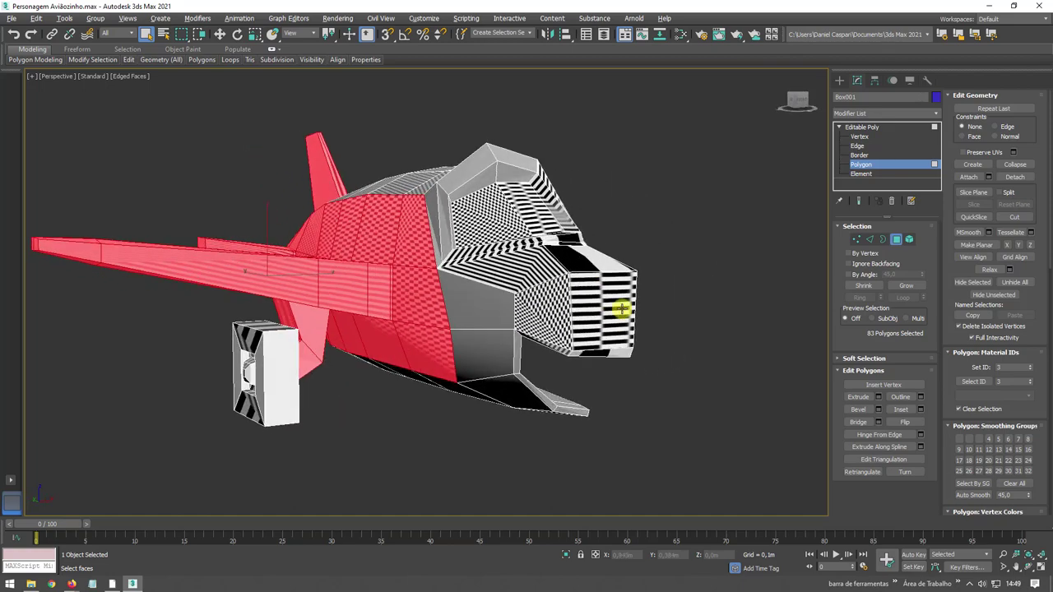
scroll(422, 308, down, 2)
mouse_move(423, 308)
alt+middle_down()
mouse_move(447, 387)
mouse_move(647, 316)
alt+middle_up()
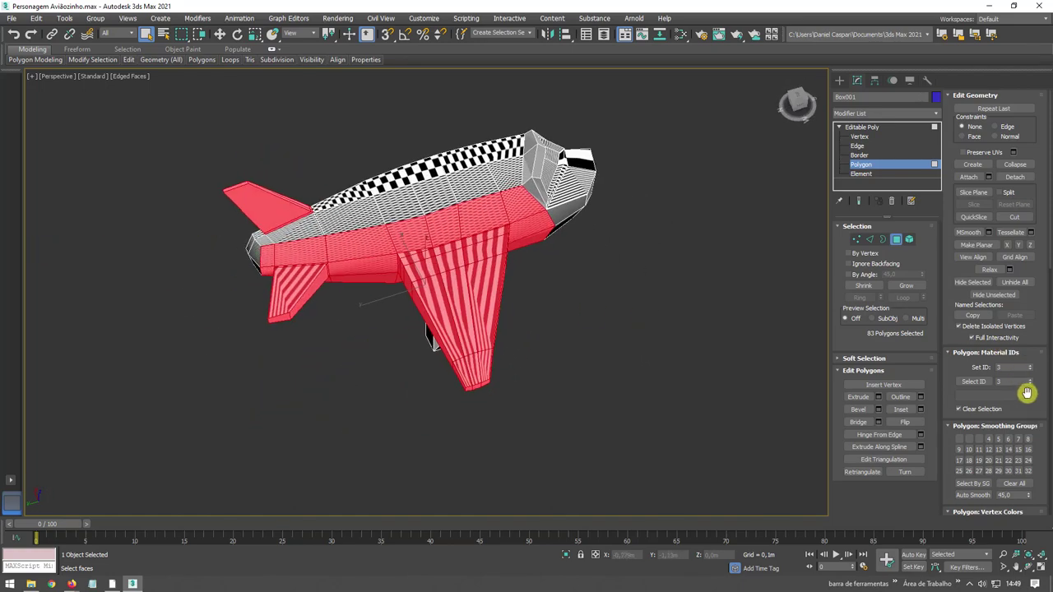
mouse_move(403, 232)
alt+middle_down()
mouse_move(360, 228)
mouse_move(205, 148)
alt+middle_up()
mouse_move(202, 147)
mouse_down()
mouse_move(644, 449)
mouse_move(700, 390)
mouse_up()
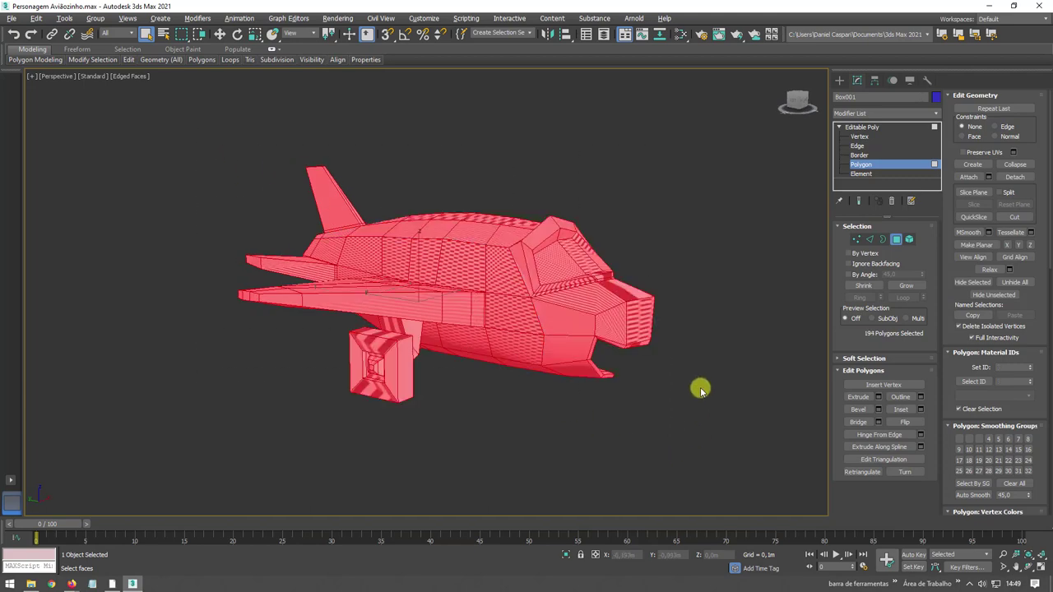
mouse_move(700, 390)
alt+middle_down()
mouse_move(661, 446)
mouse_move(489, 294)
alt+middle_up()
mouse_move(496, 269)
alt+middle_down()
mouse_move(538, 298)
mouse_move(532, 324)
mouse_move(444, 224)
mouse_move(480, 274)
mouse_move(360, 293)
mouse_move(393, 259)
mouse_move(439, 312)
mouse_move(463, 291)
mouse_move(509, 332)
mouse_move(463, 300)
mouse_move(468, 334)
alt+middle_up()
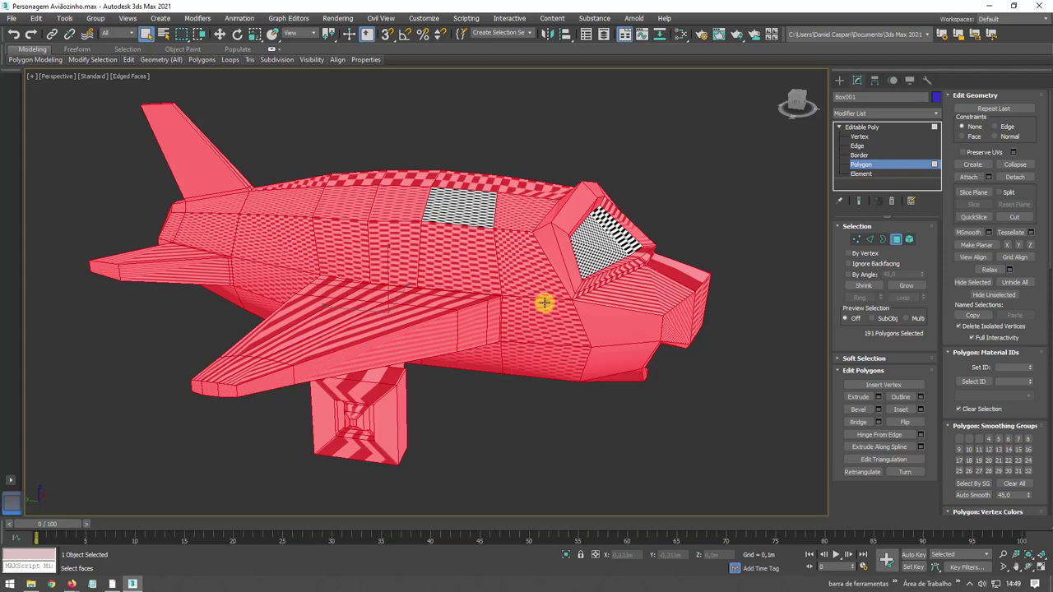
Add the cockpit window faces, then lasso-deselect the cockpit-top faces.
ctrl+click(602, 255)
ctrl+click(607, 235)
alt+middle_drag(569, 150, 540, 141)
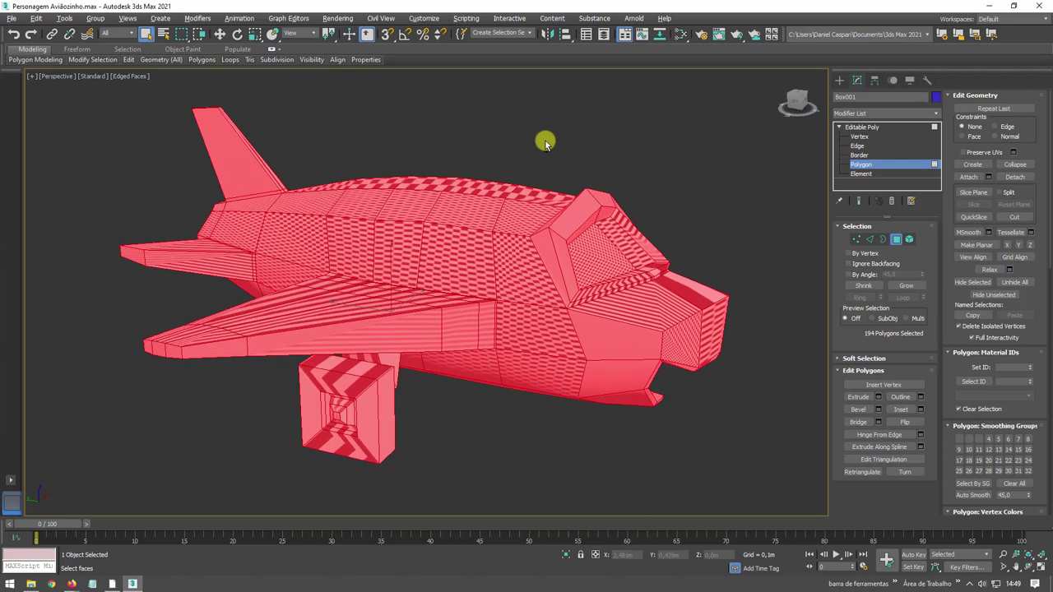
scroll(582, 161, up, 5)
drag(181, 33, 183, 105)
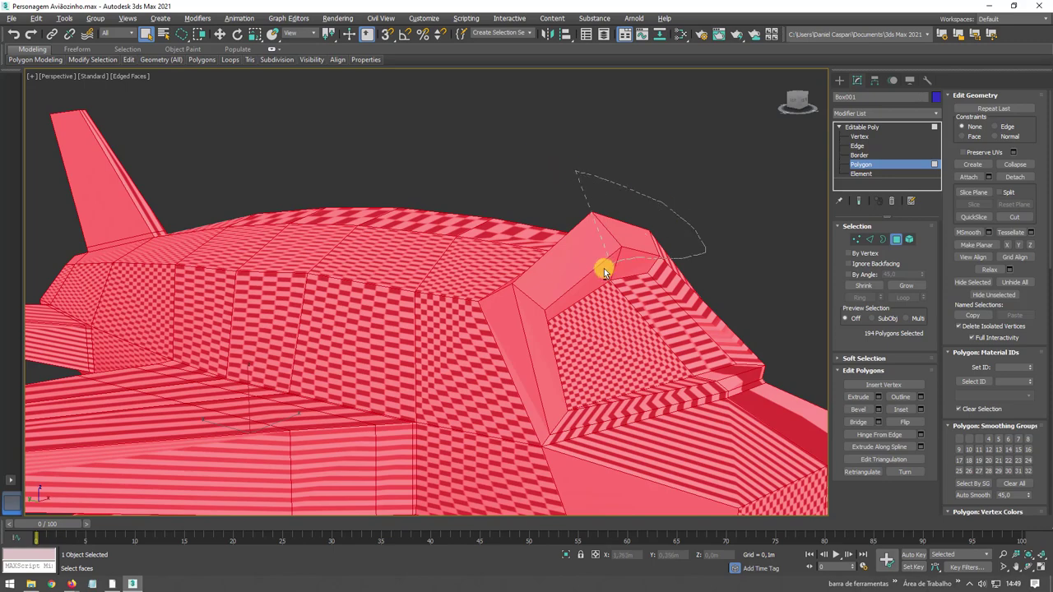
alt+drag(471, 336, 494, 325)
scroll(608, 132, down, 4)
alt+middle_drag(601, 155, 647, 237)
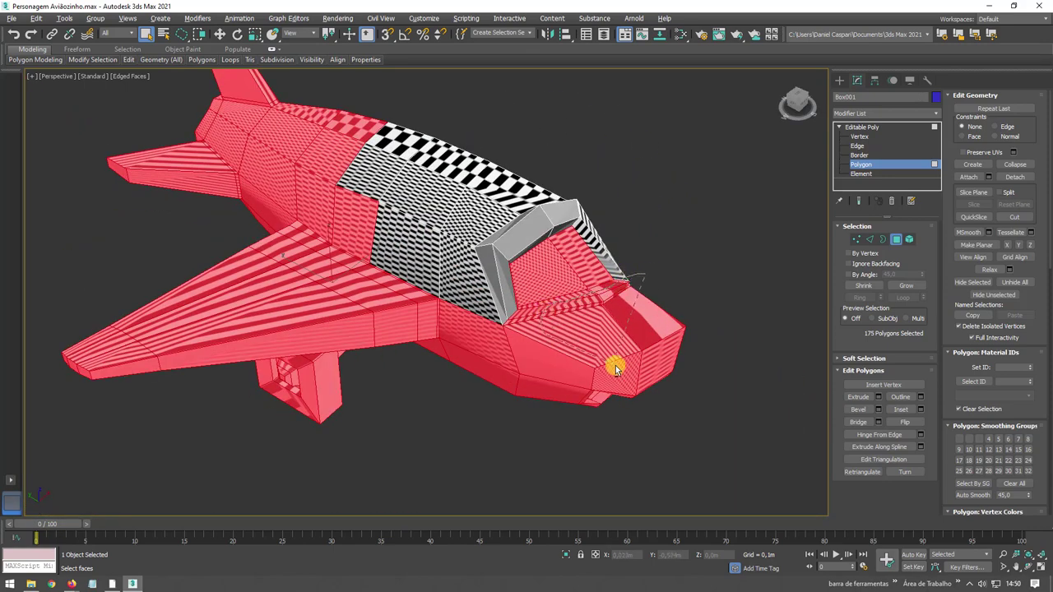
Deselect the nose faces and add the two faces under the nose.
alt+drag(615, 367, 724, 338)
mouse_move(733, 334)
alt+middle_down()
mouse_move(697, 305)
mouse_move(709, 315)
alt+middle_up()
scroll(703, 346, up, 3)
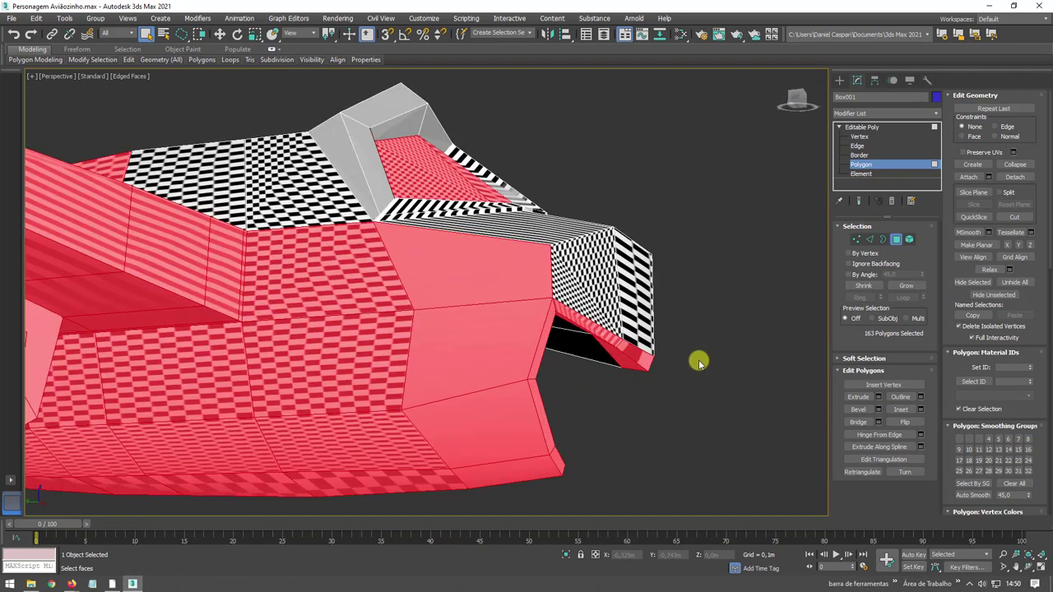
alt+click(596, 322)
alt+middle_drag(590, 320, 554, 287)
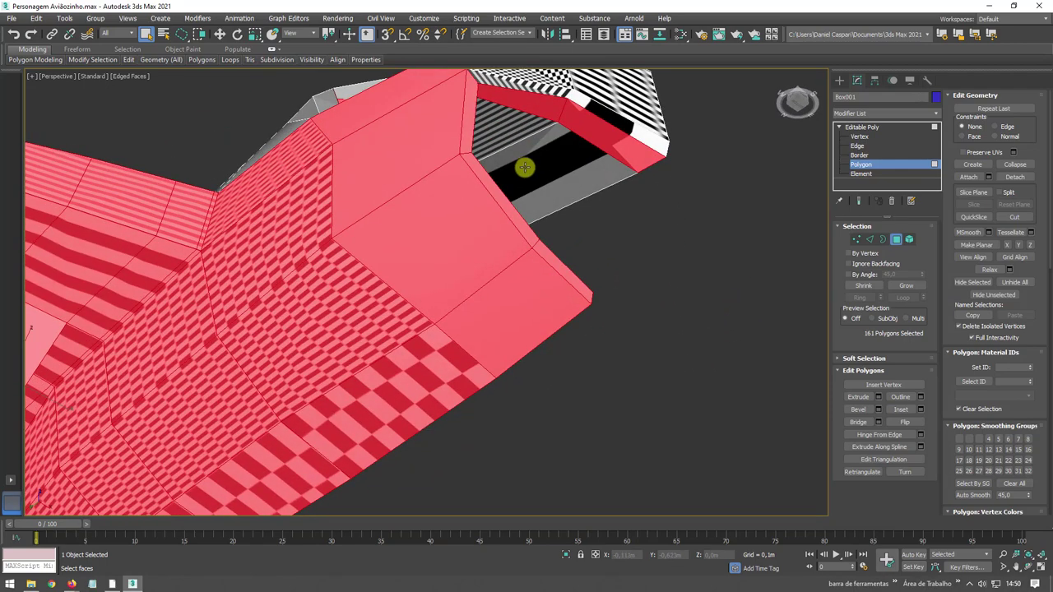
ctrl+click(524, 168)
ctrl+click(515, 133)
scroll(531, 233, down, 5)
mouse_move(535, 179)
alt+middle_down()
mouse_move(576, 236)
mouse_move(387, 228)
mouse_move(442, 296)
mouse_move(502, 285)
mouse_move(453, 258)
mouse_move(511, 292)
mouse_move(381, 292)
mouse_move(488, 304)
alt+middle_up()
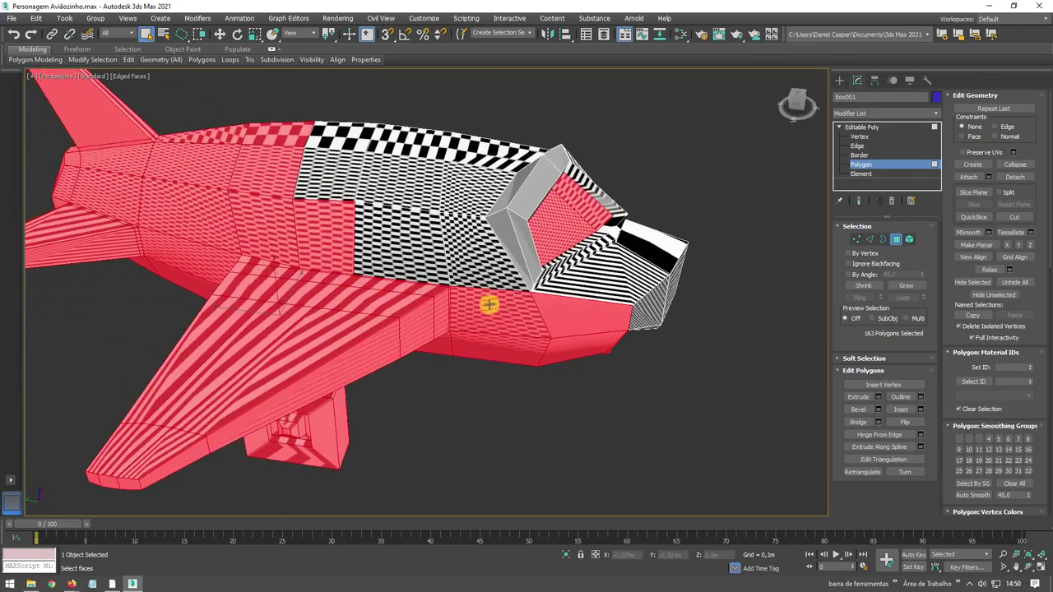
Deselect the lower fuselage faces and the bottom-strip faces.
alt+click(543, 313)
alt+click(547, 313)
alt+middle_drag(576, 353, 576, 336)
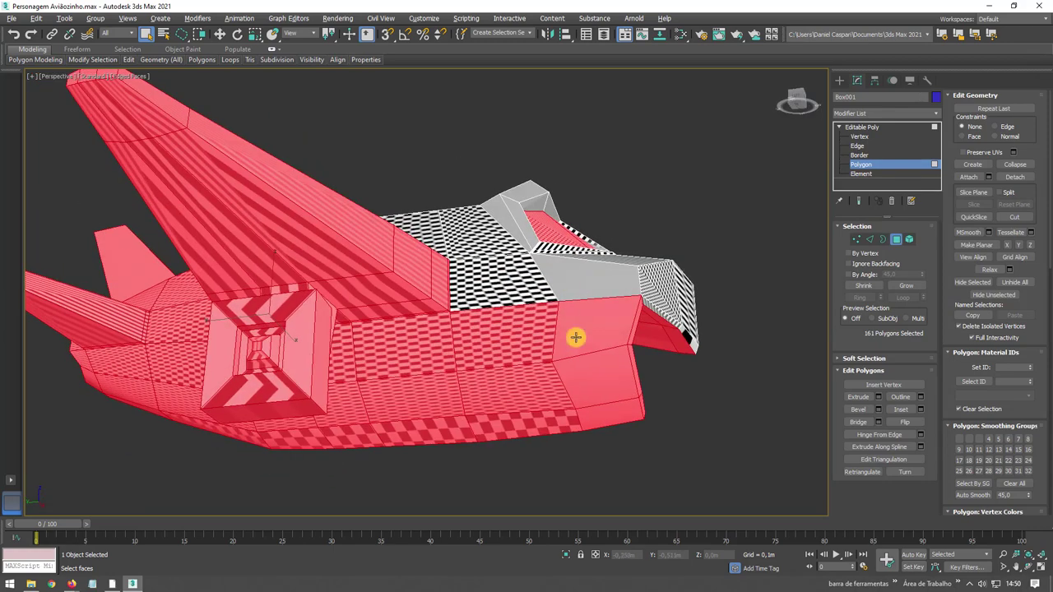
alt+click(575, 336)
alt+click(436, 341)
alt+click(452, 394)
alt+click(497, 393)
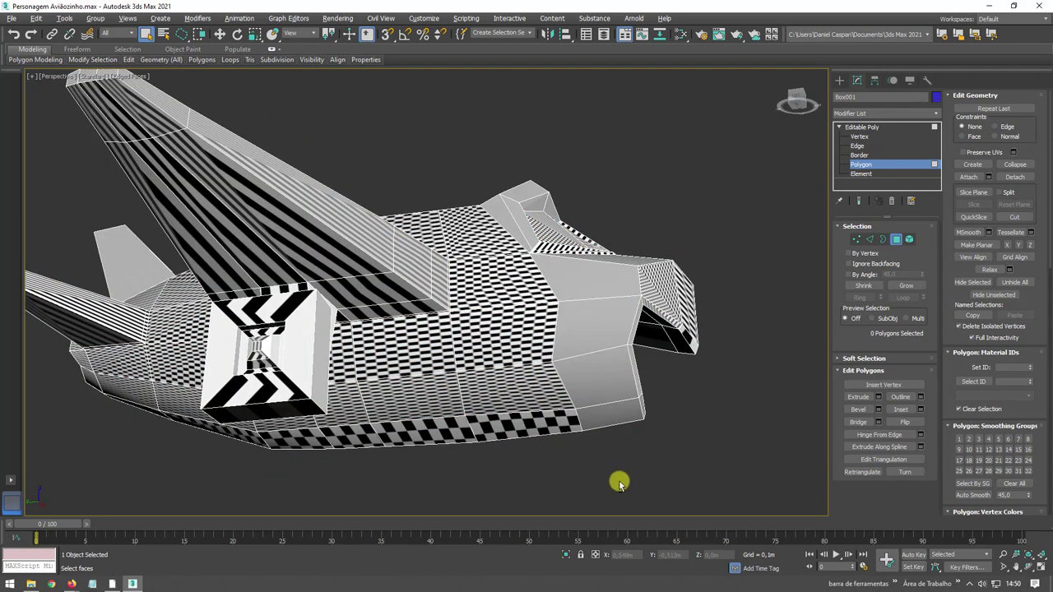
alt+click(580, 383)
alt+drag(333, 454, 340, 458)
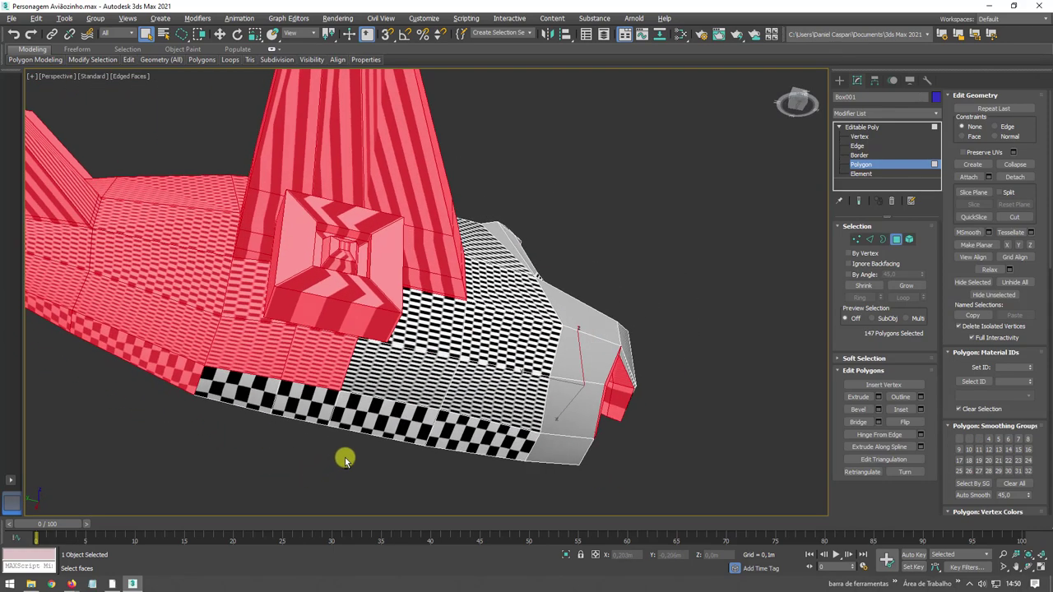
mouse_move(340, 458)
alt+middle_down()
mouse_move(458, 453)
mouse_move(596, 415)
alt+middle_up()
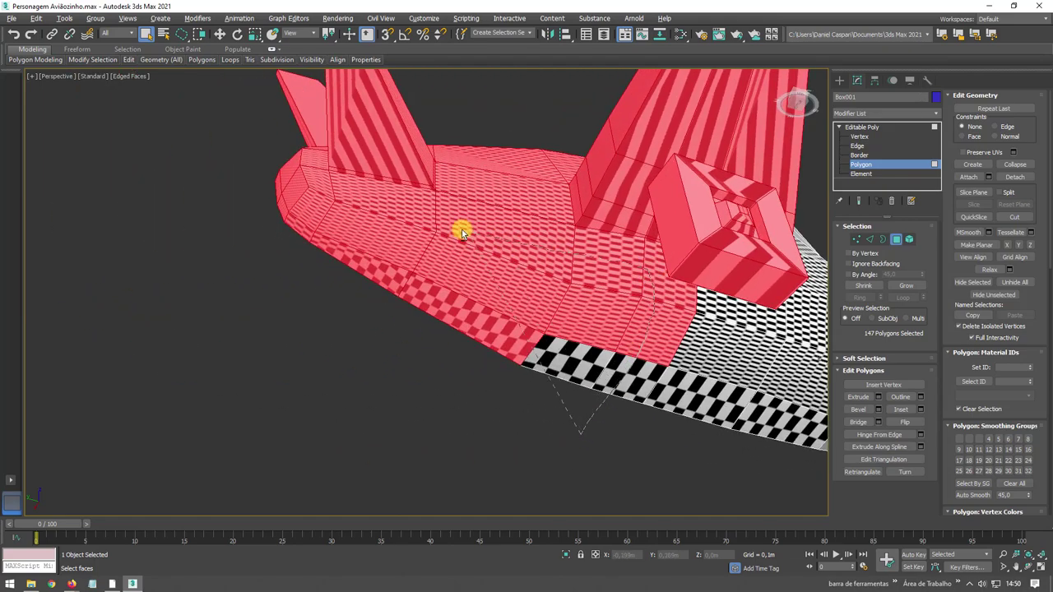
Deselect the remaining front, nose-strip and checkered fuselage faces.
alt+drag(267, 218, 270, 197)
mouse_move(269, 198)
alt+middle_down()
mouse_move(407, 265)
mouse_move(419, 329)
mouse_move(278, 336)
alt+middle_up()
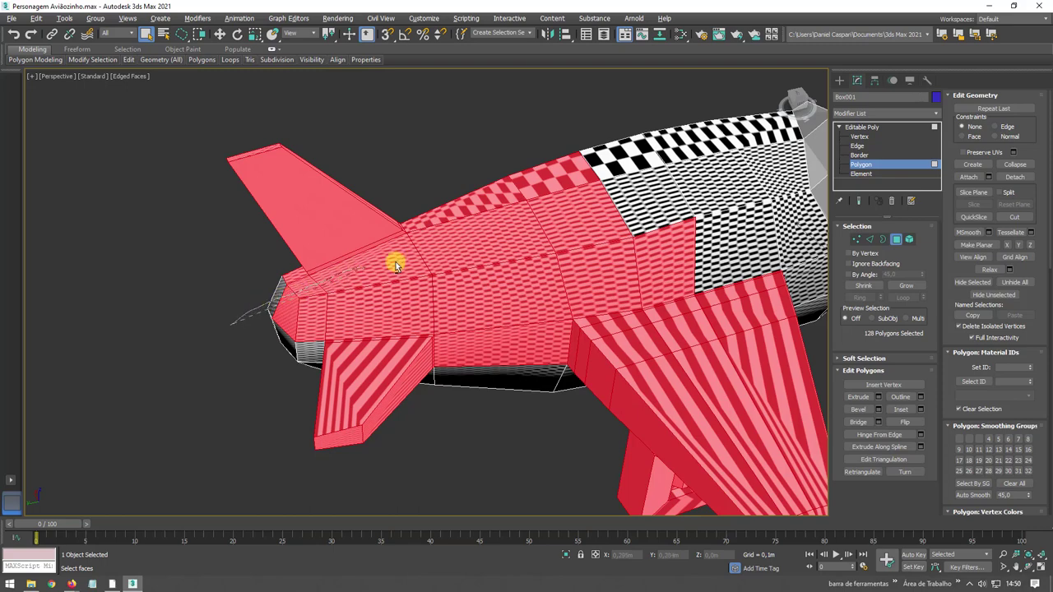
alt+drag(447, 295, 277, 305)
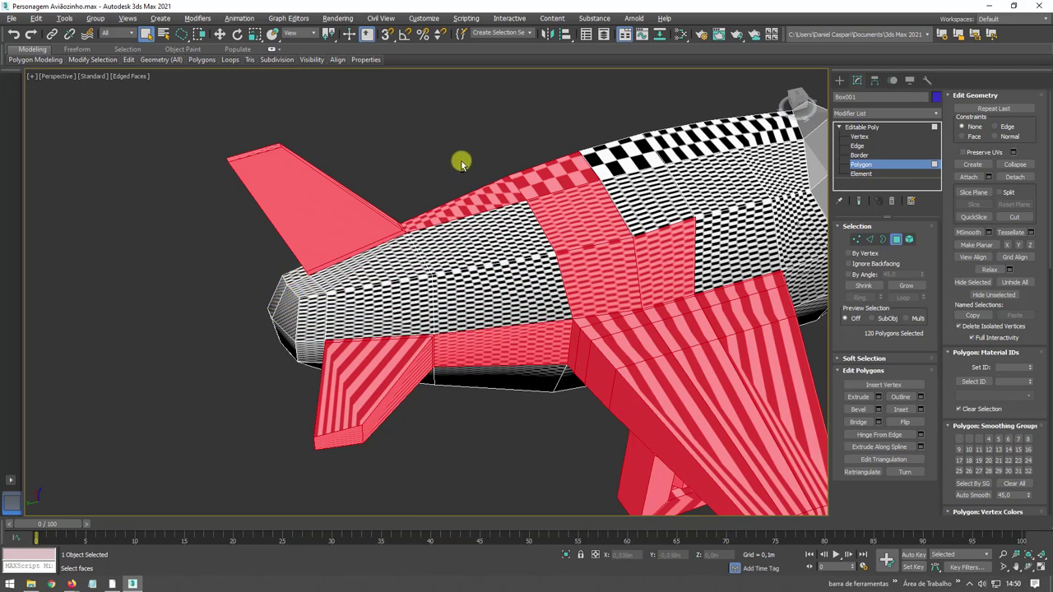
alt+drag(562, 256, 669, 176)
mouse_move(669, 175)
alt+middle_down()
mouse_move(486, 223)
mouse_move(508, 328)
mouse_move(592, 230)
mouse_move(683, 318)
mouse_move(541, 376)
mouse_move(451, 335)
mouse_move(413, 390)
mouse_move(501, 324)
mouse_move(587, 334)
mouse_move(617, 283)
alt+middle_up()
alt+click(508, 327)
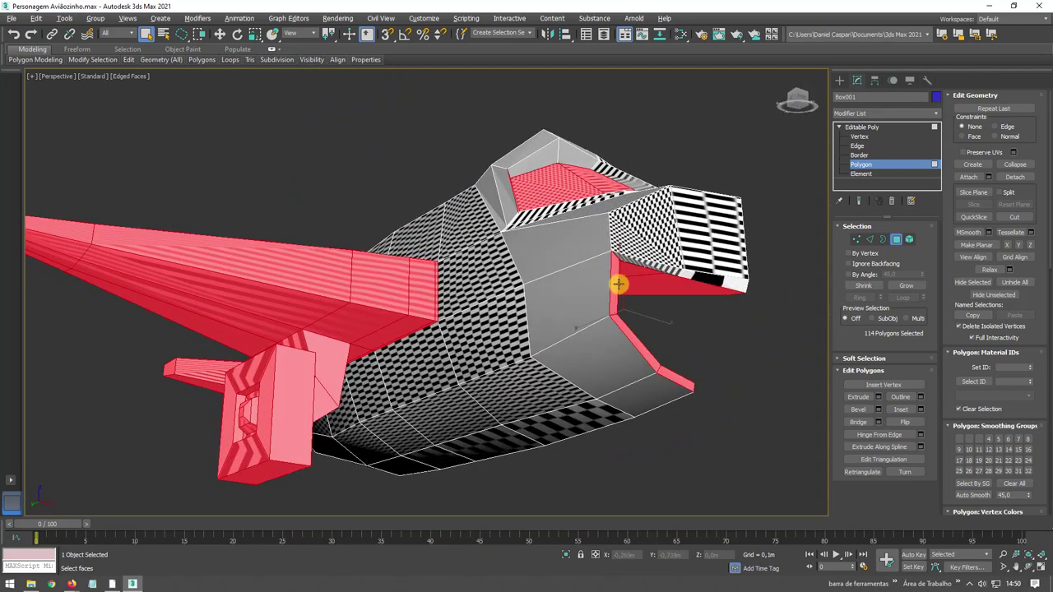
alt+click(626, 334)
Add the nose intake faces back to the selection and invert it.
mouse_move(678, 379)
alt+middle_down()
mouse_move(535, 357)
mouse_move(294, 357)
mouse_move(285, 343)
mouse_move(451, 348)
alt+middle_up()
ctrl+click(346, 345)
ctrl+click(315, 374)
ctrl+click(316, 382)
scroll(452, 348, down, 5)
key(ctrl+i)
mouse_move(414, 313)
alt+middle_down()
mouse_move(531, 359)
mouse_move(580, 356)
alt+middle_up()
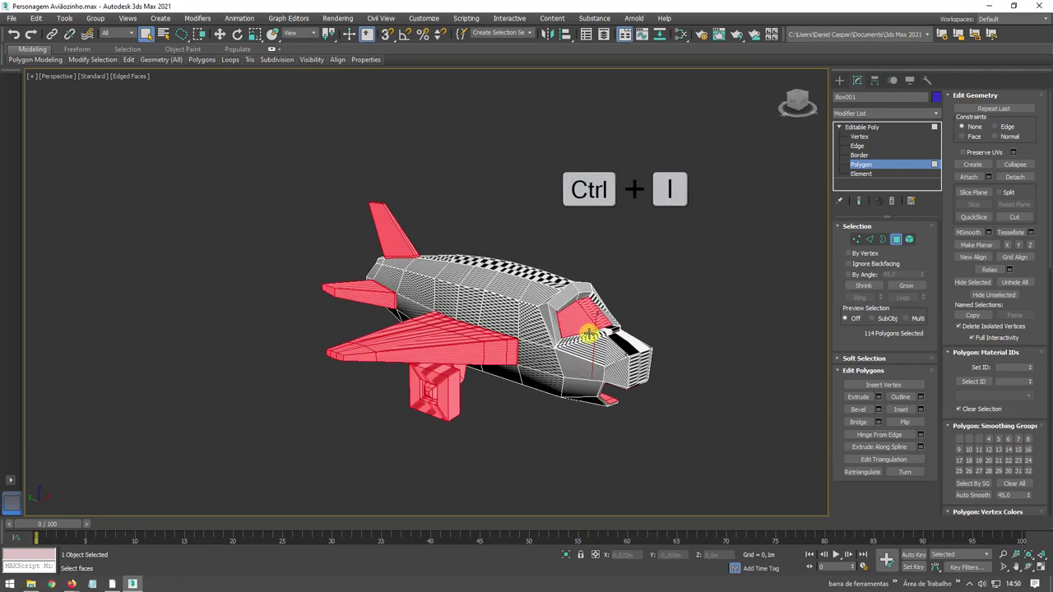
Invert the selection to the fuselage, then check the ID 4 strut box and ID 3 wings.
key(ctrl+i)
alt+middle_drag(515, 269, 560, 276)
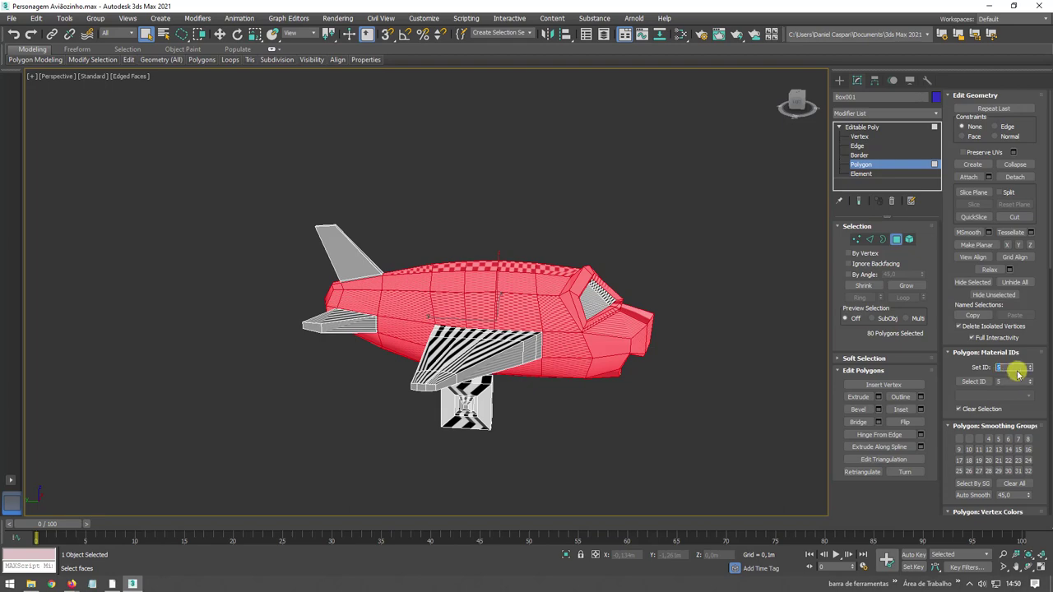
alt+middle_drag(595, 332, 707, 341)
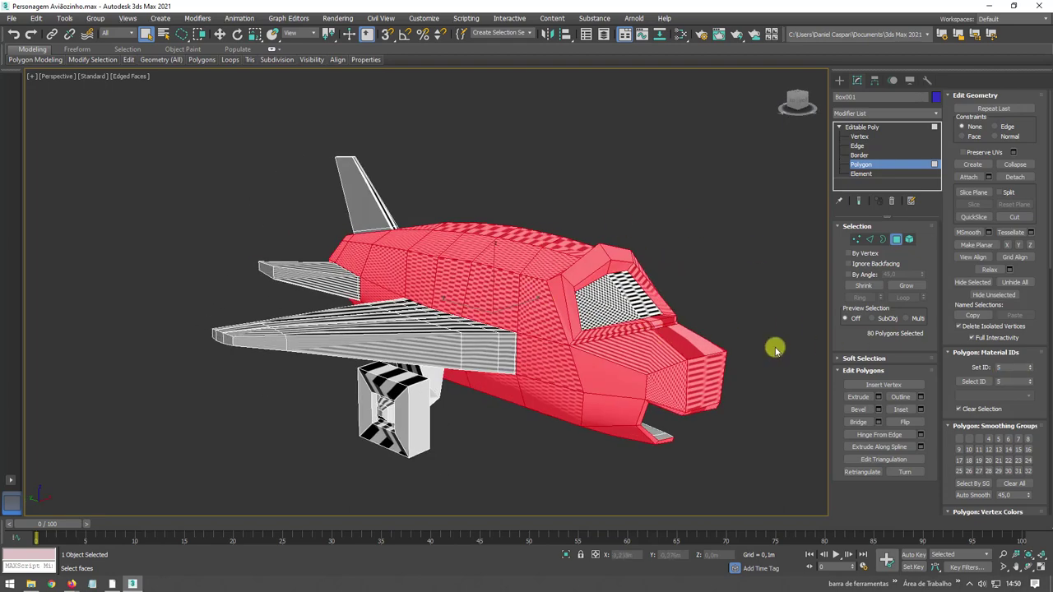
click(1028, 384)
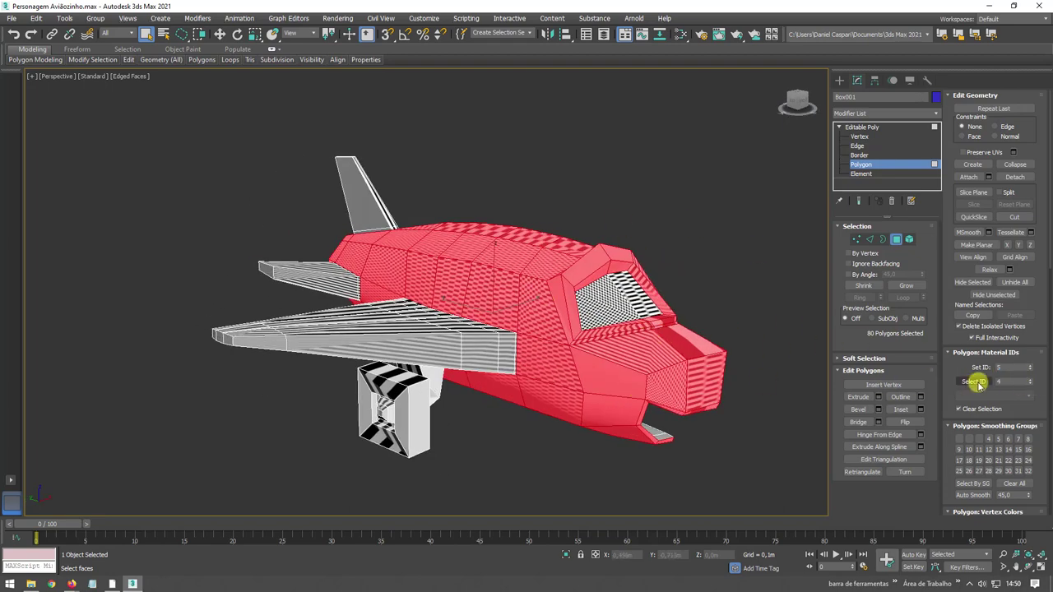
click(977, 384)
mouse_move(583, 397)
alt+middle_down()
mouse_move(547, 369)
mouse_move(608, 383)
mouse_move(576, 404)
mouse_move(515, 317)
alt+middle_up()
click(1029, 385)
click(973, 382)
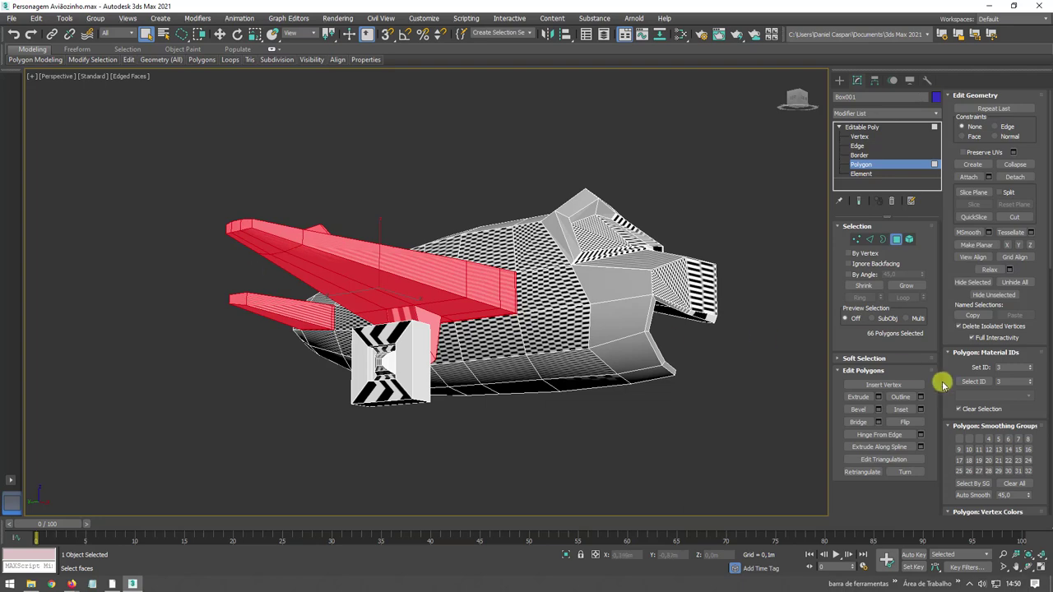
Check the ID 2 nose piece and ID 1 windshield, then select the 81 ID 5 fuselage polygons.
click(1032, 384)
click(973, 381)
mouse_move(724, 353)
alt+middle_down()
mouse_move(554, 312)
mouse_move(718, 327)
alt+middle_up()
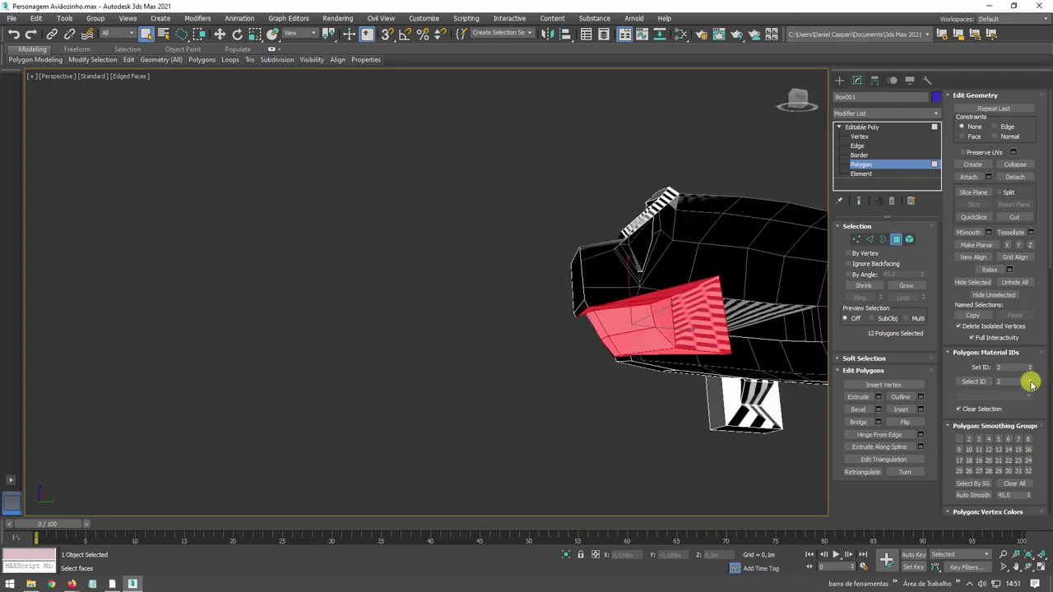
click(964, 380)
mouse_move(700, 301)
alt+middle_down()
mouse_move(827, 343)
mouse_move(698, 395)
mouse_move(679, 387)
mouse_move(605, 407)
mouse_move(606, 367)
alt+middle_up()
scroll(625, 402, down, 2)
mouse_move(771, 364)
alt+middle_down()
mouse_move(564, 285)
mouse_move(592, 288)
alt+middle_up()
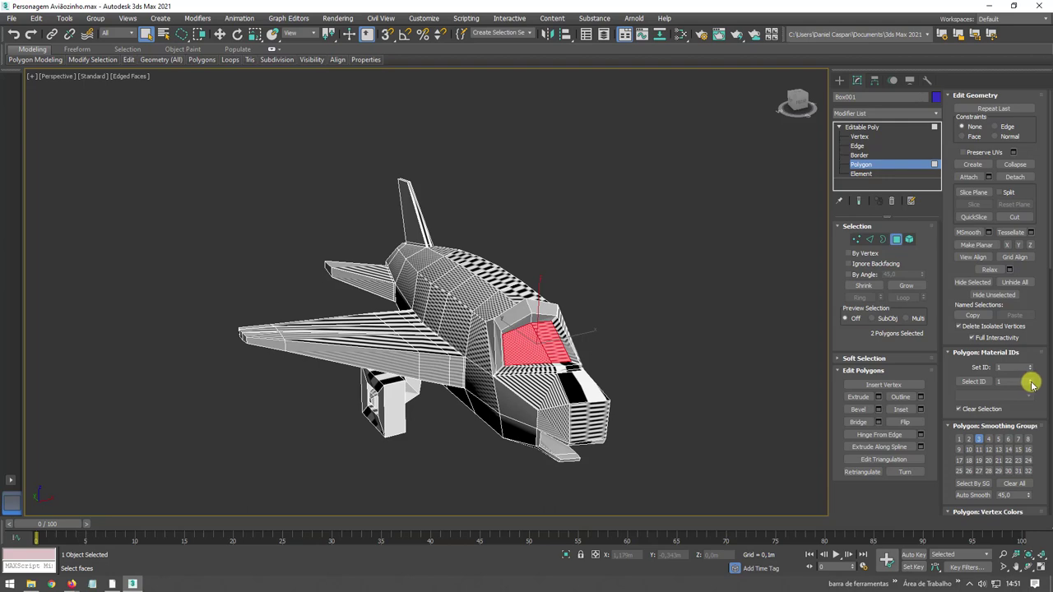
click(978, 381)
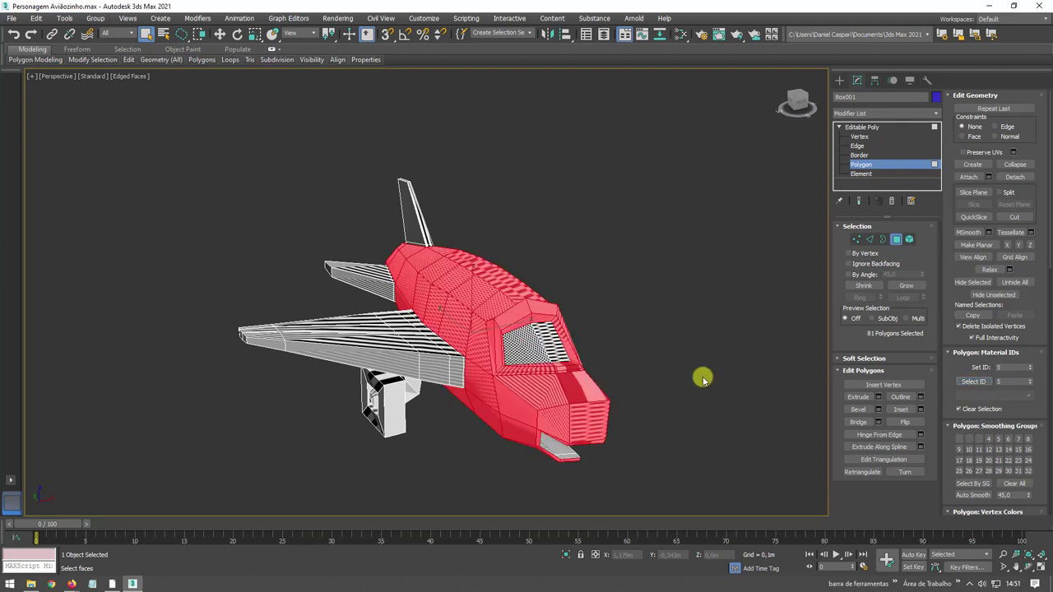
mouse_move(700, 376)
alt+middle_down()
mouse_move(564, 312)
mouse_move(601, 288)
alt+middle_up()
Add an Unwrap UVW modifier to the selected fuselage polygons.
click(935, 116)
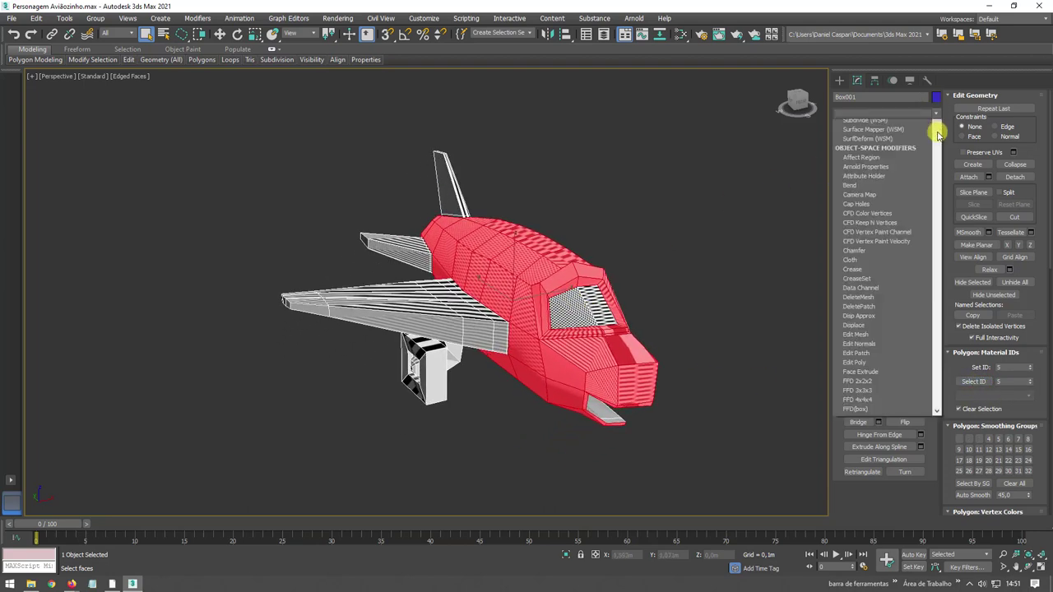
drag(937, 129, 949, 395)
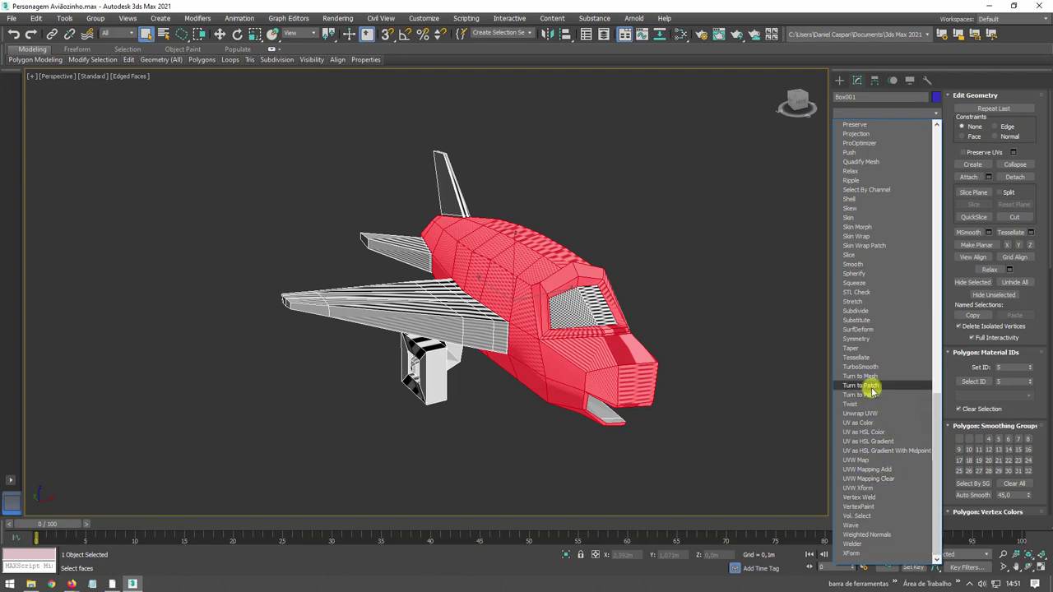
click(868, 414)
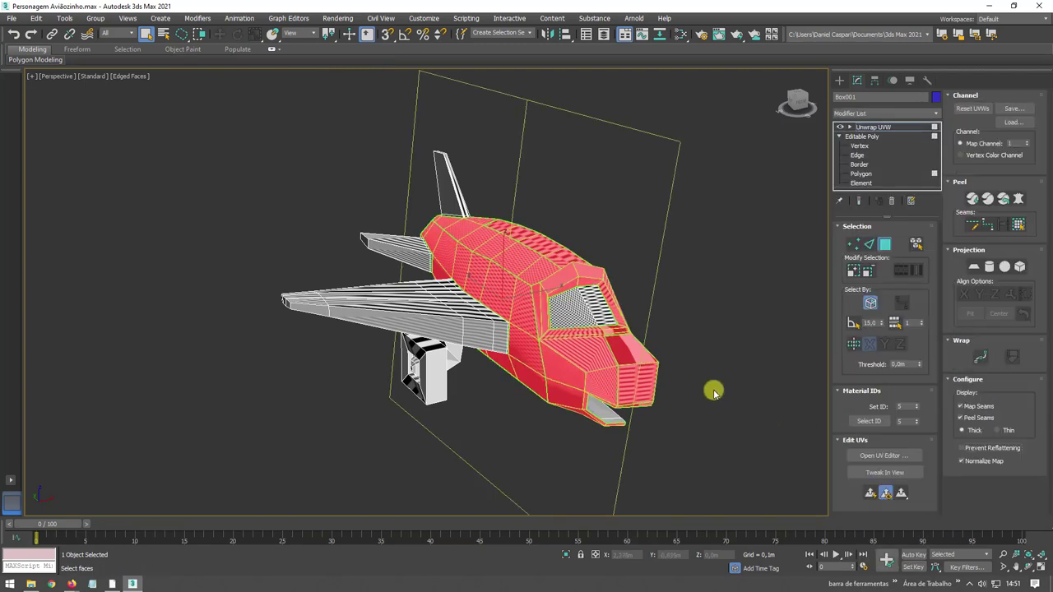
mouse_move(709, 390)
alt+middle_down()
mouse_move(757, 334)
mouse_move(763, 347)
alt+middle_up()
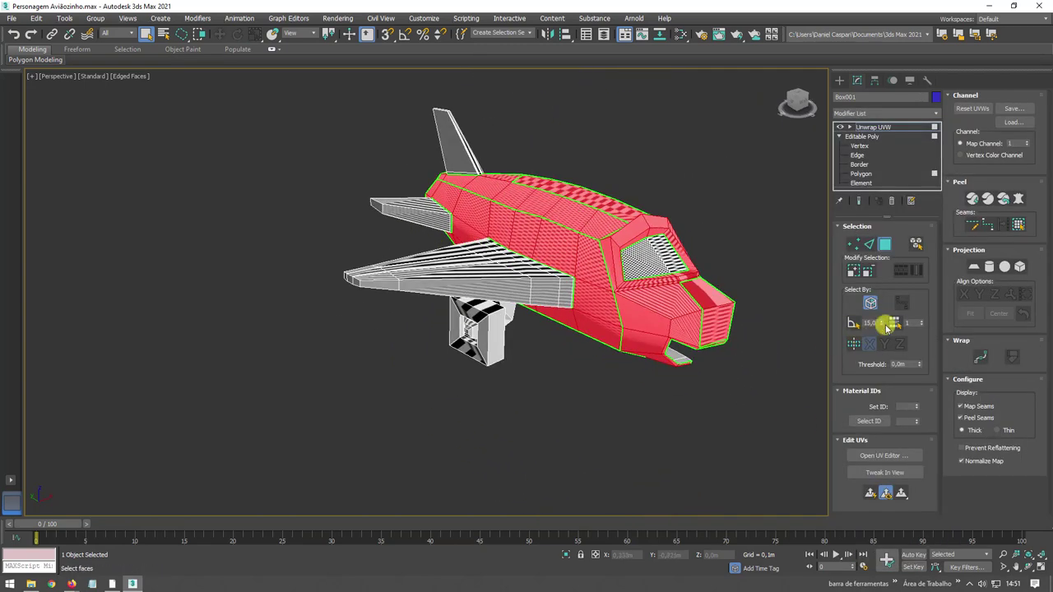
Open the Edit UVWs editor and frame the airplane with its fuselage faces in view.
click(886, 459)
mouse_move(552, 369)
middle_down()
mouse_move(613, 323)
mouse_move(761, 282)
middle_up()
scroll(148, 235, down, 3)
scroll(148, 235, down, 3)
drag(54, 155, 249, 361)
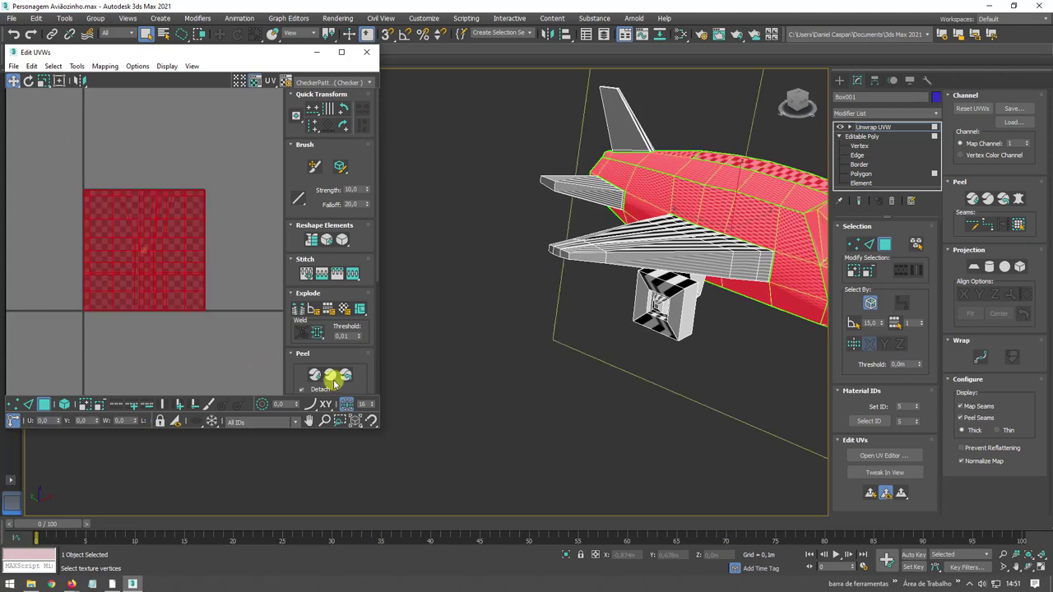
Quick Planar Map the fuselage UVs into a single side-profile island.
click(869, 492)
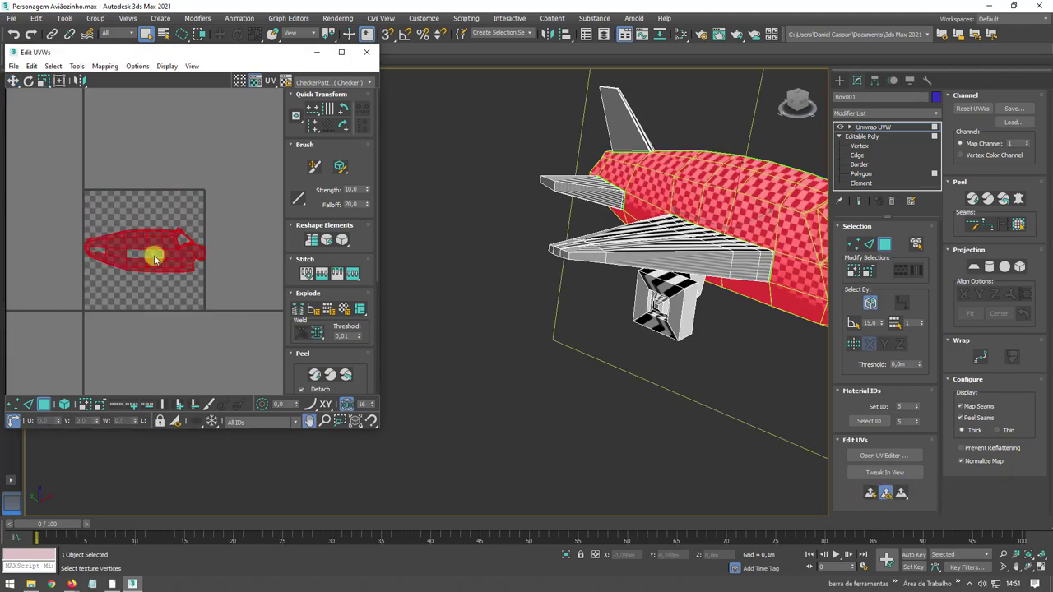
scroll(150, 252, up, 2)
scroll(174, 231, up, 2)
scroll(174, 230, up, 2)
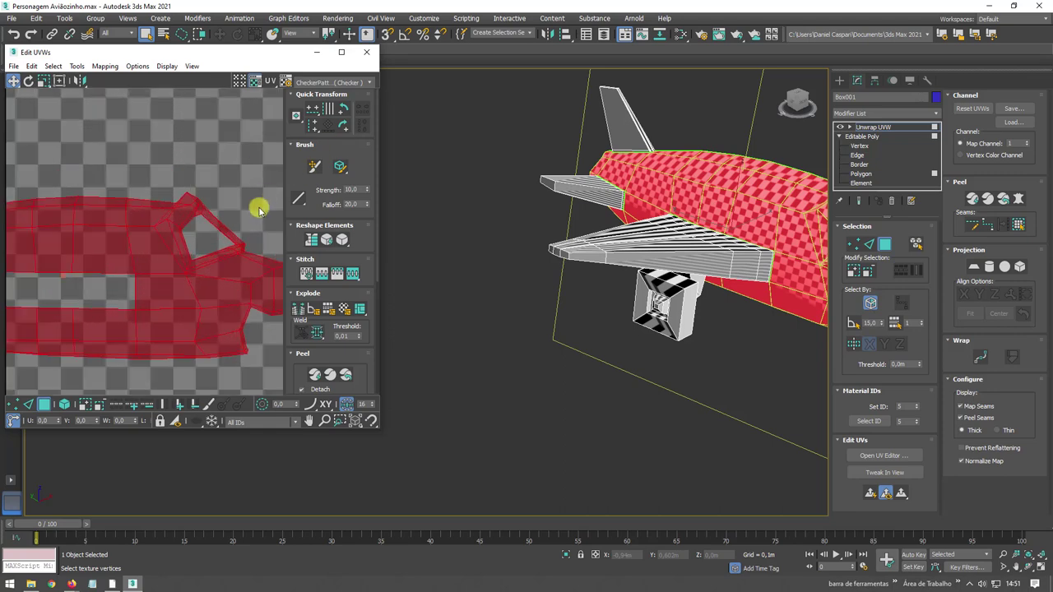
scroll(258, 210, down, 3)
mouse_move(652, 231)
alt+middle_down()
mouse_move(634, 266)
mouse_move(505, 254)
mouse_move(363, 265)
alt+middle_up()
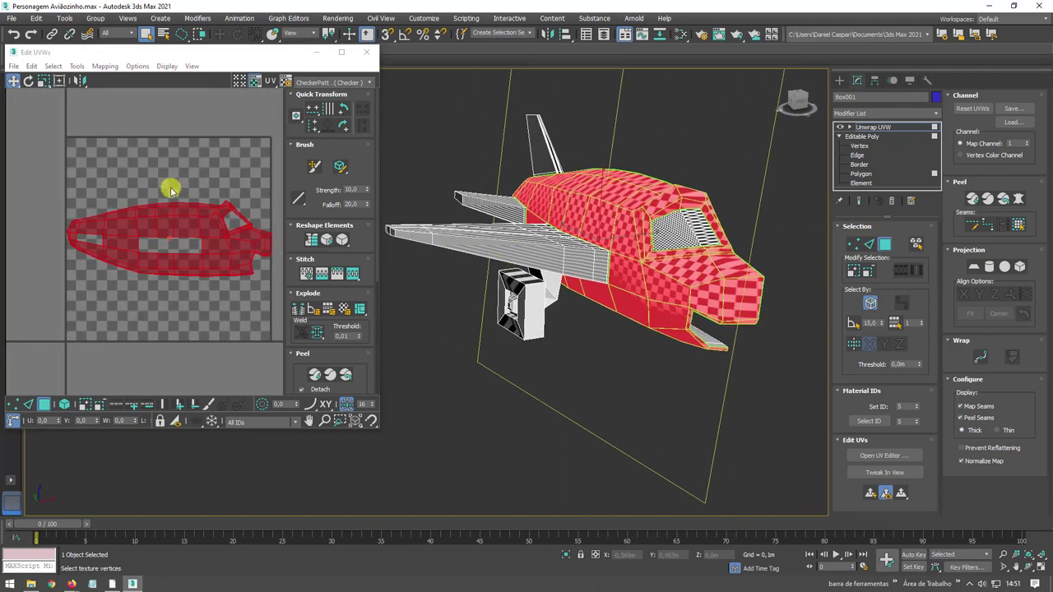
Relax the fuselage UV island with the Relax tool until the checker evens out.
click(76, 66)
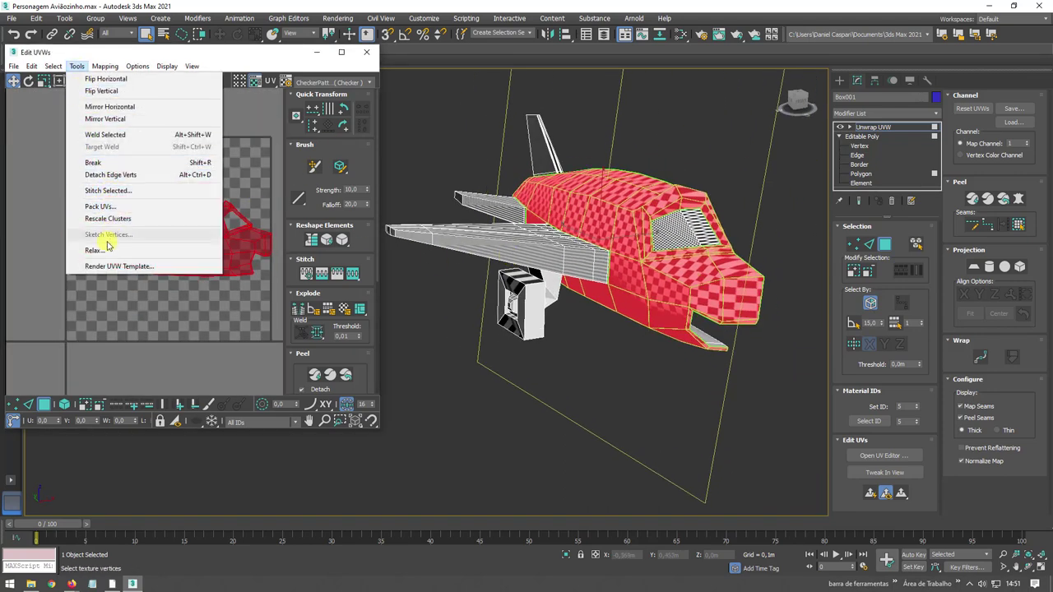
click(136, 247)
click(258, 176)
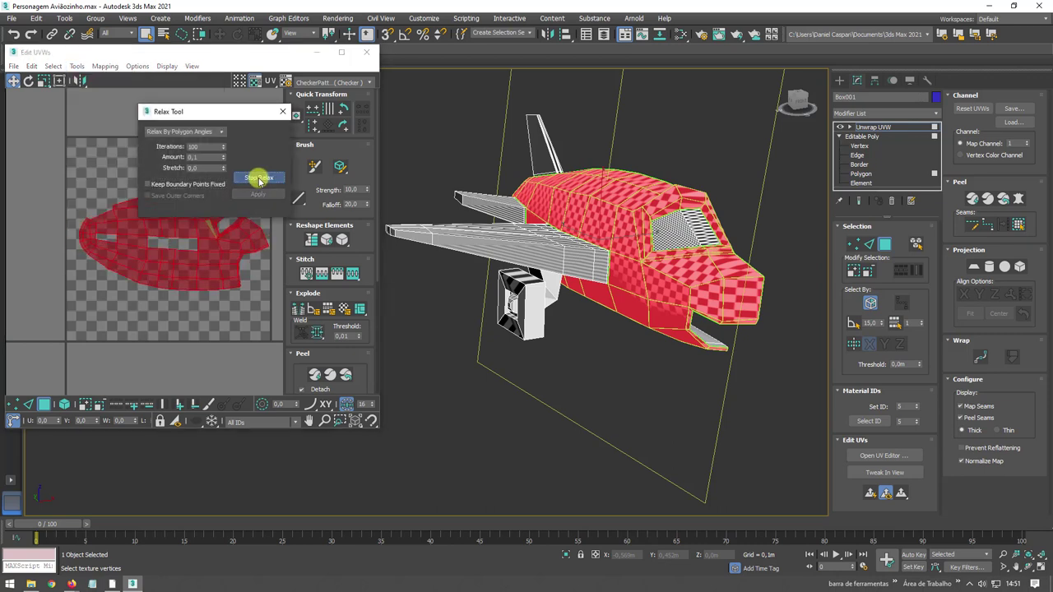
click(262, 172)
click(280, 112)
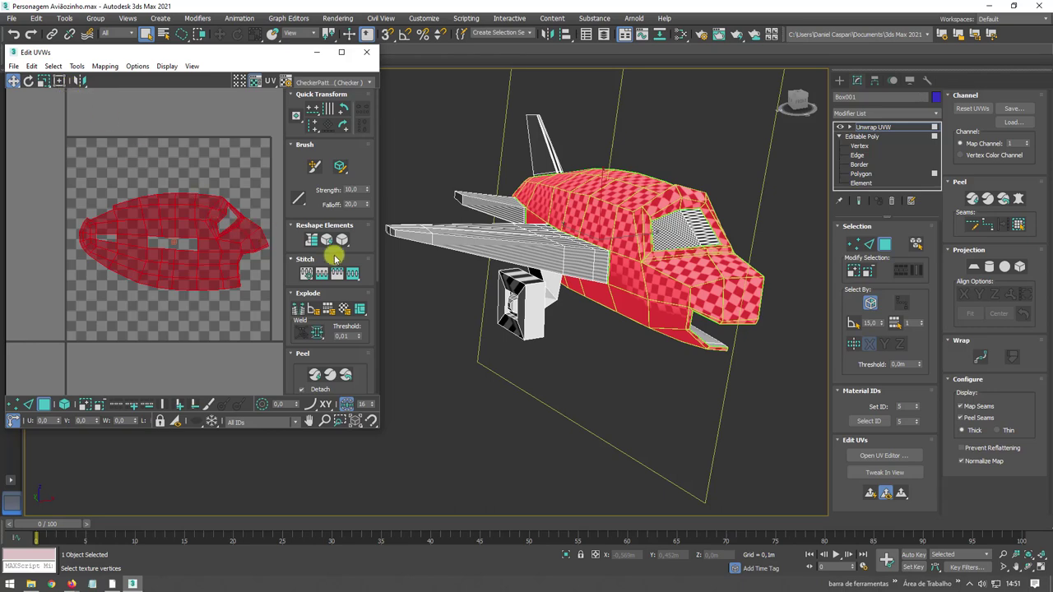
mouse_move(642, 289)
alt+middle_down()
mouse_move(606, 235)
mouse_move(667, 235)
alt+middle_up()
Select the polygons along the fuselage's upper strip.
click(665, 233)
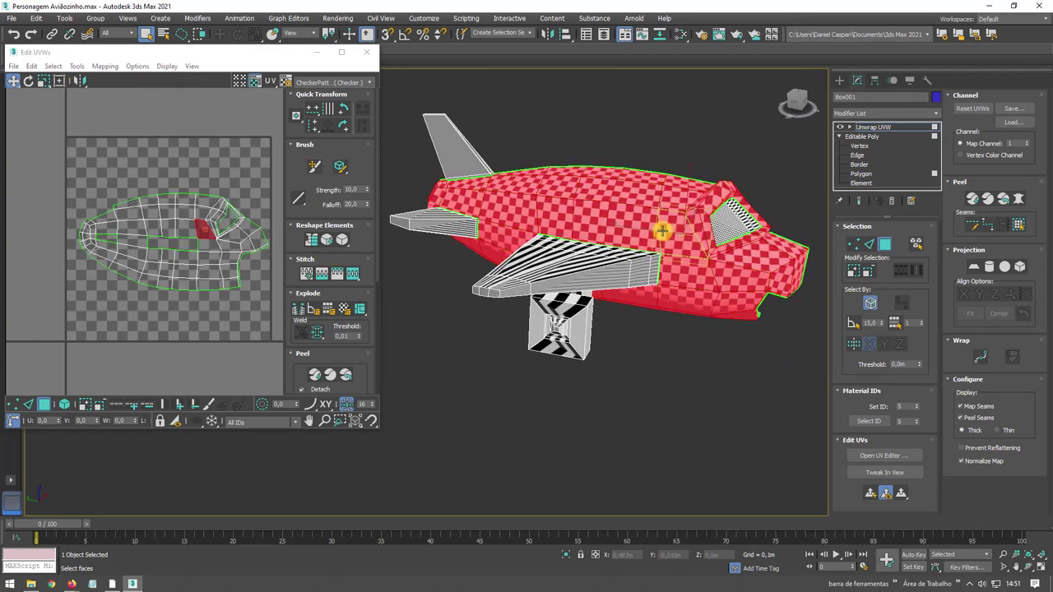
ctrl+click(642, 226)
ctrl+click(576, 217)
ctrl+click(541, 217)
ctrl+click(512, 209)
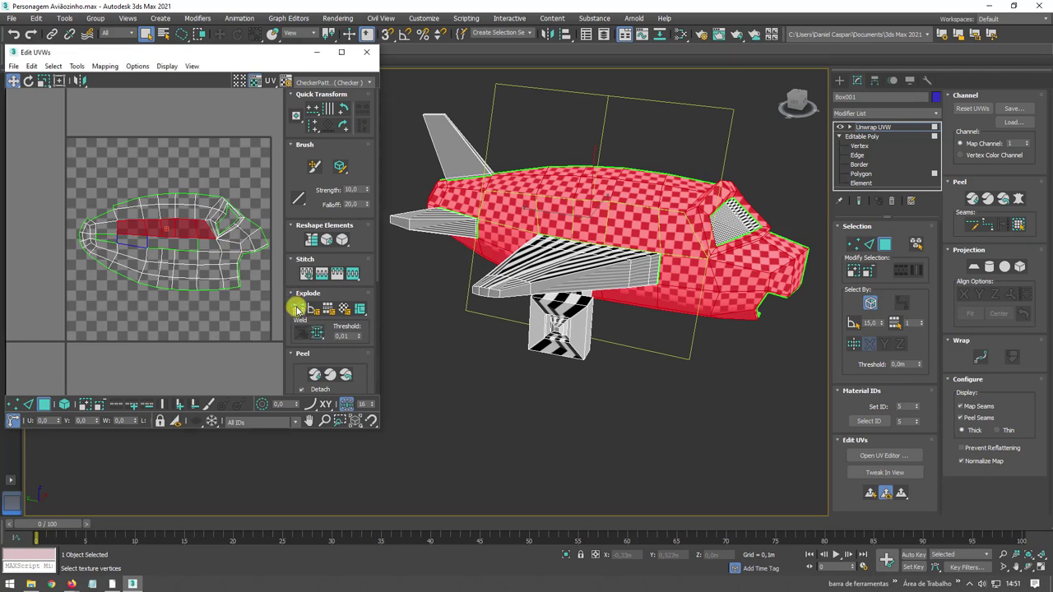
Flatten the upper strip as its own UV island and place it above the body island.
drag(122, 227, 123, 160)
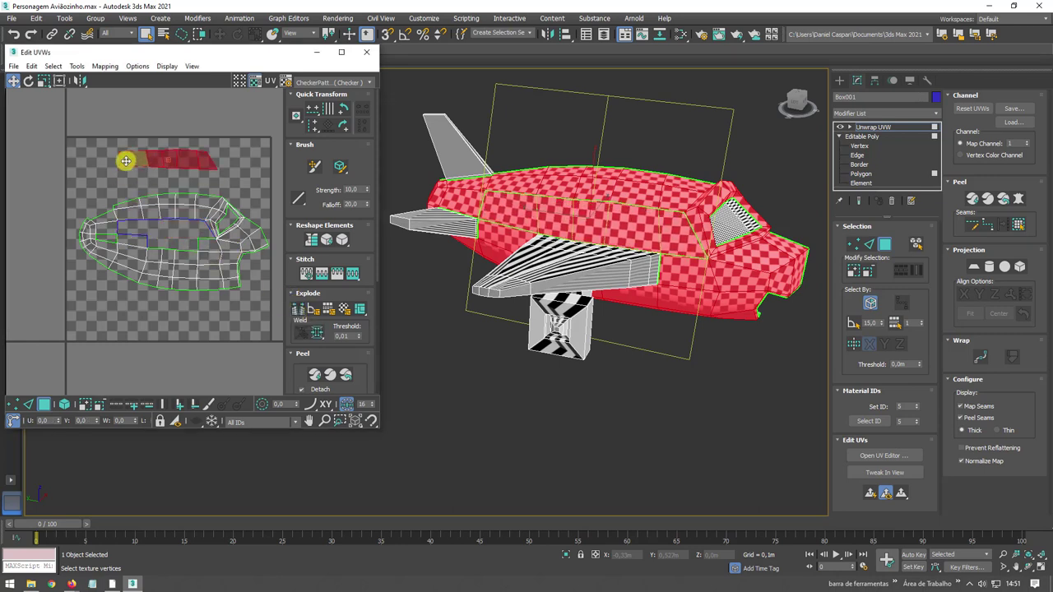
click(885, 492)
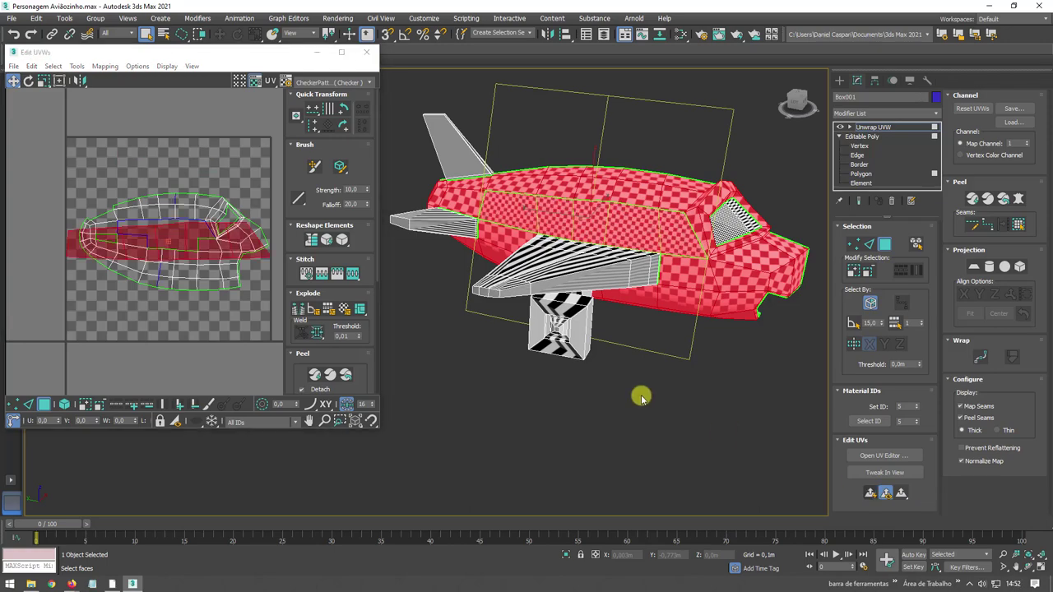
drag(195, 240, 198, 154)
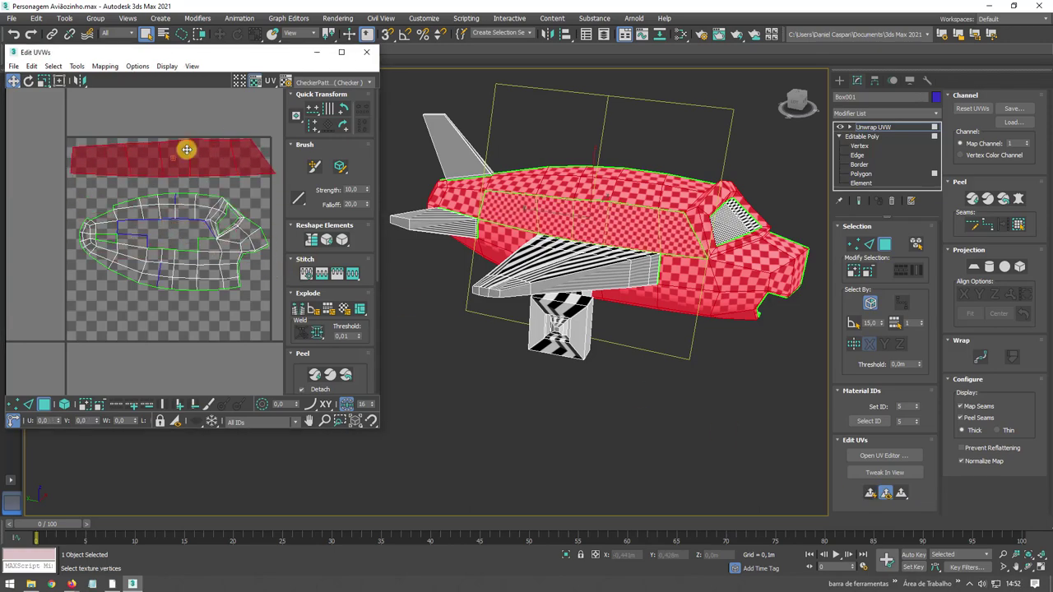
scroll(600, 271, up, 3)
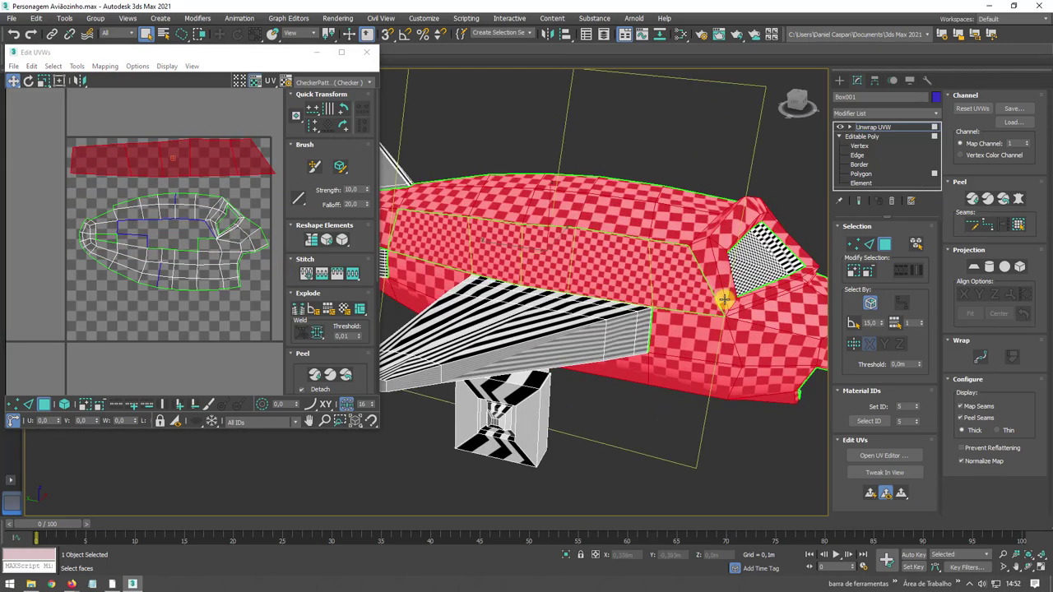
alt+middle_drag(723, 301, 470, 271)
scroll(225, 223, down, 2)
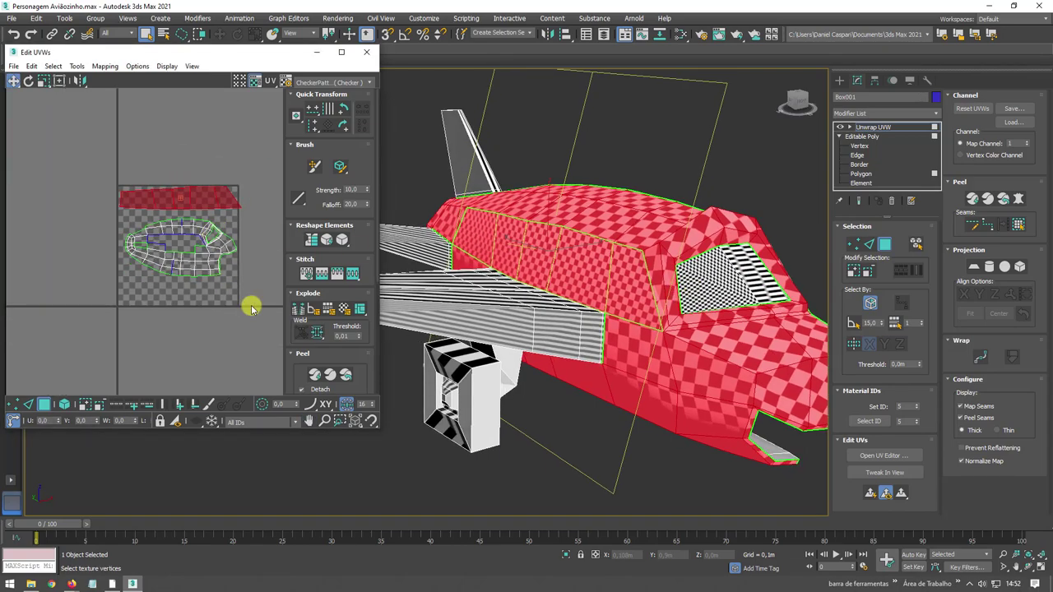
click(121, 230)
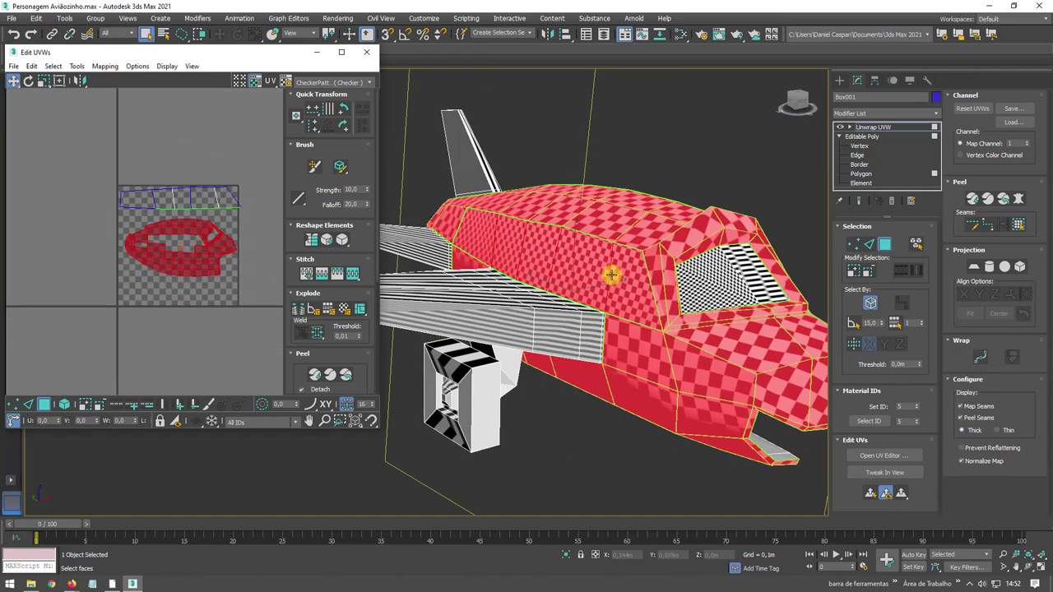
mouse_move(611, 276)
alt+middle_down()
mouse_move(672, 270)
mouse_move(721, 239)
mouse_move(695, 217)
mouse_move(663, 256)
mouse_move(679, 279)
mouse_move(667, 297)
mouse_move(597, 310)
mouse_move(572, 331)
mouse_move(581, 336)
alt+middle_up()
Select faces near the windshield and grow the selection to the whole UV island.
click(583, 336)
scroll(174, 218, up, 2)
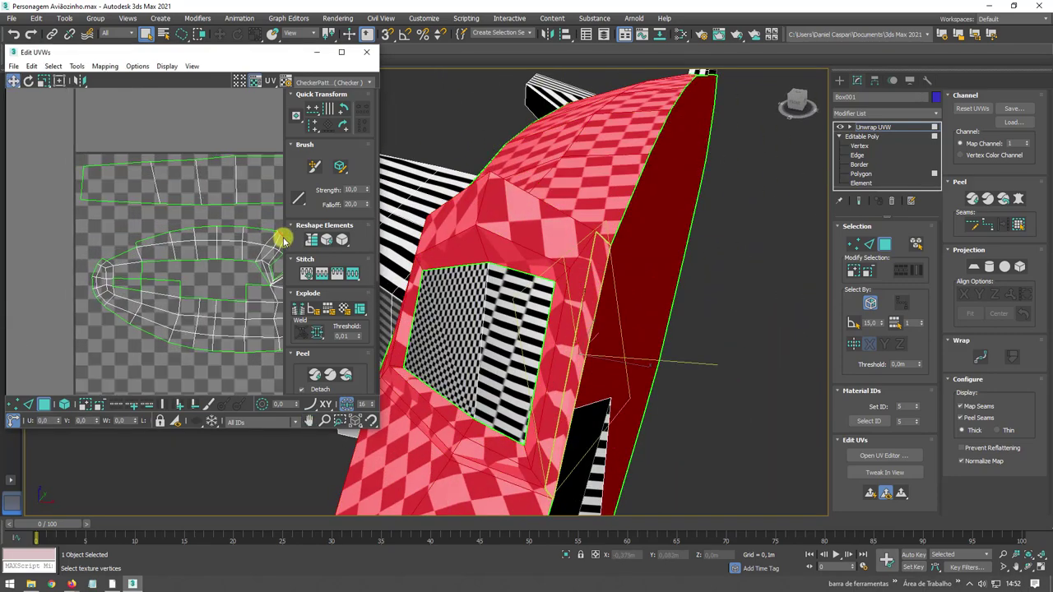
scroll(282, 235, up, 2)
scroll(160, 195, up, 2)
scroll(200, 209, up, 2)
scroll(158, 275, down, 2)
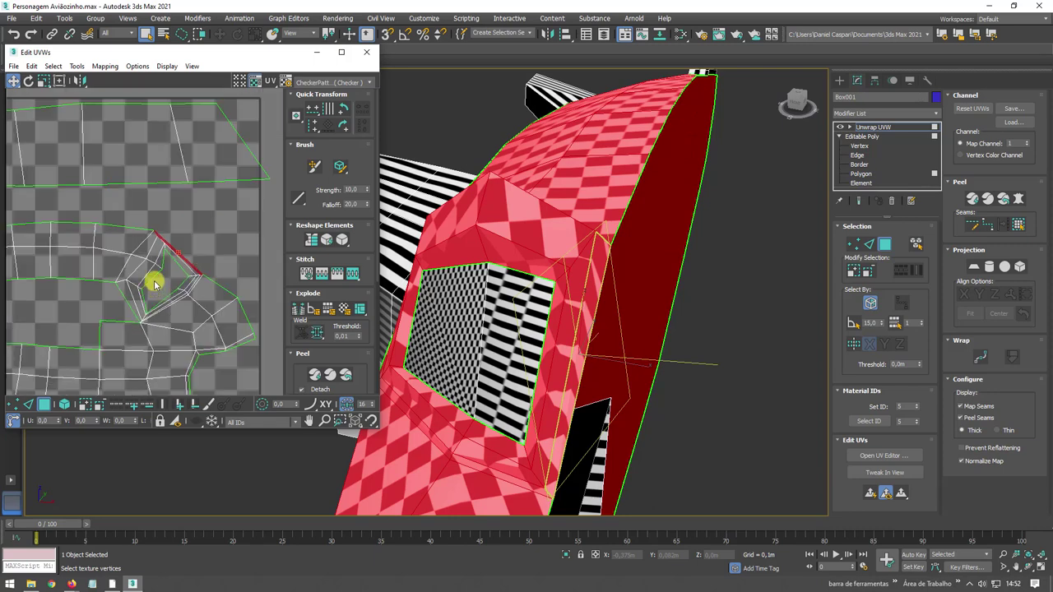
click(151, 249)
scroll(151, 247, down, 3)
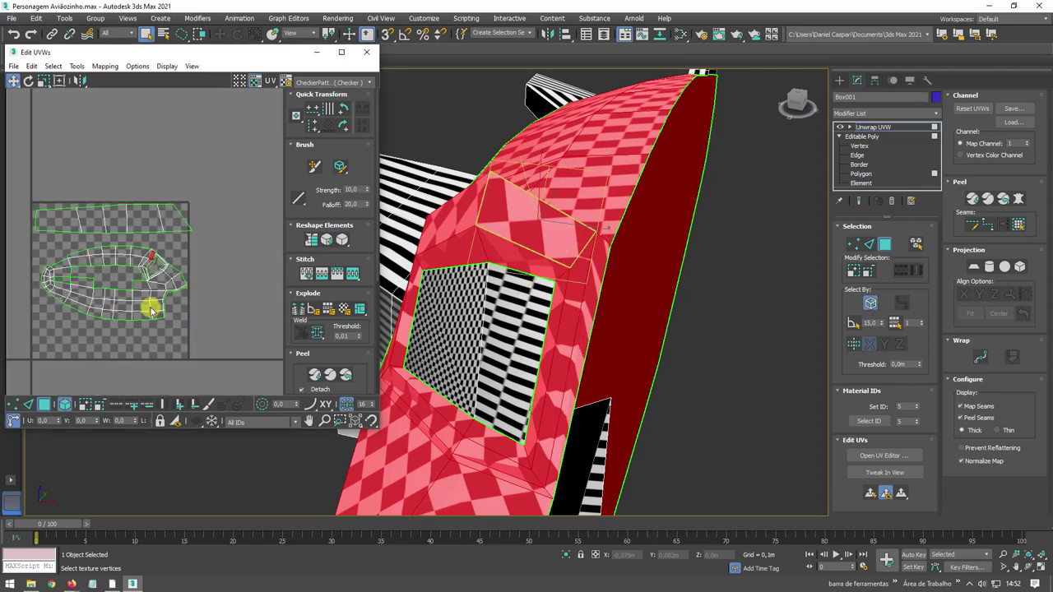
key(ctrl+a)
scroll(141, 243, up, 3)
Relax the selected fuselage UV islands with the Relax tool.
click(55, 66)
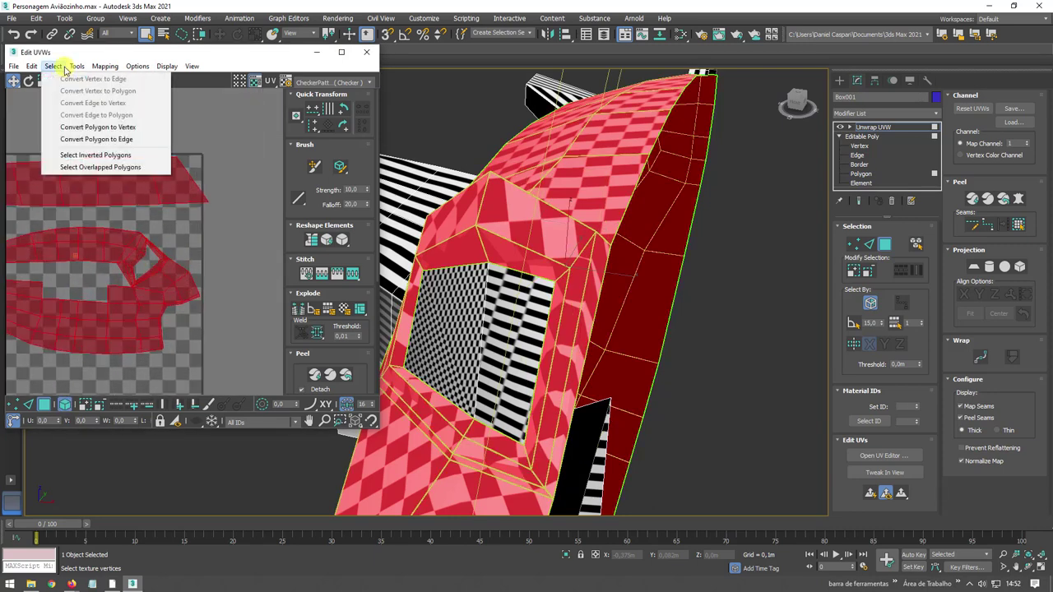
click(129, 247)
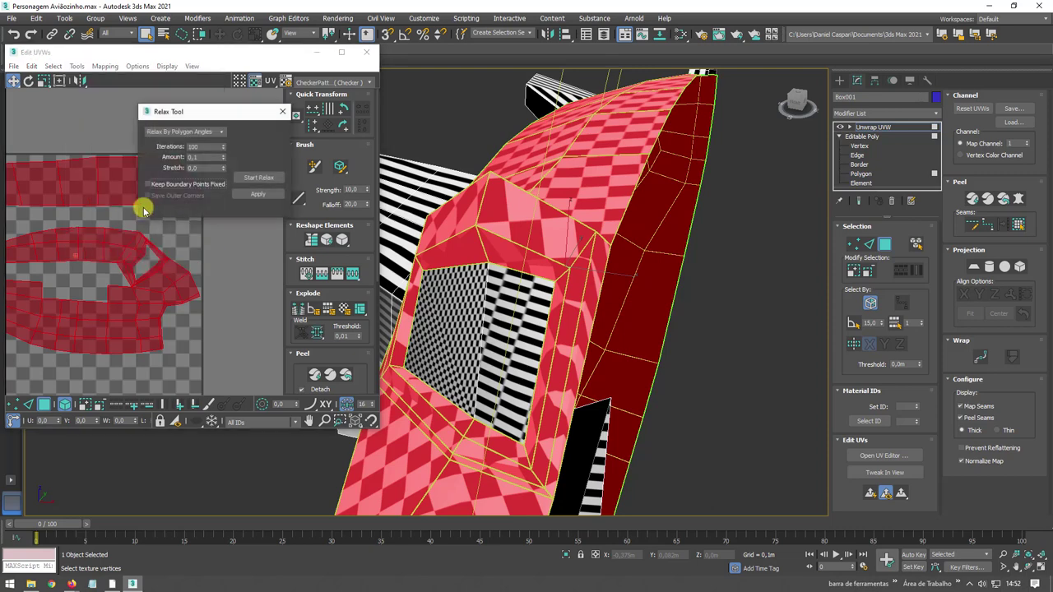
click(258, 177)
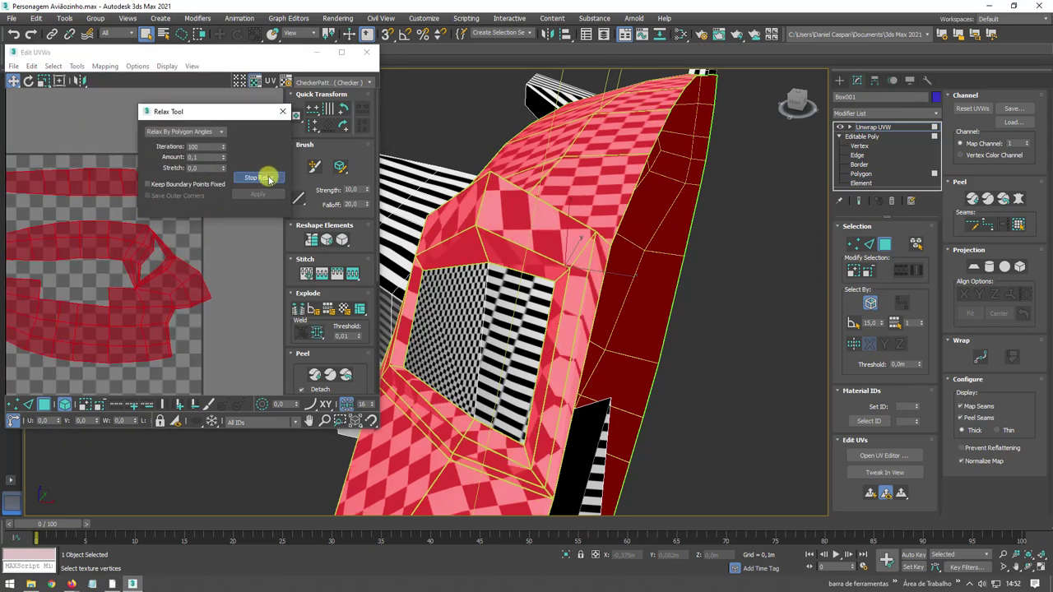
click(283, 111)
scroll(123, 282, up, 4)
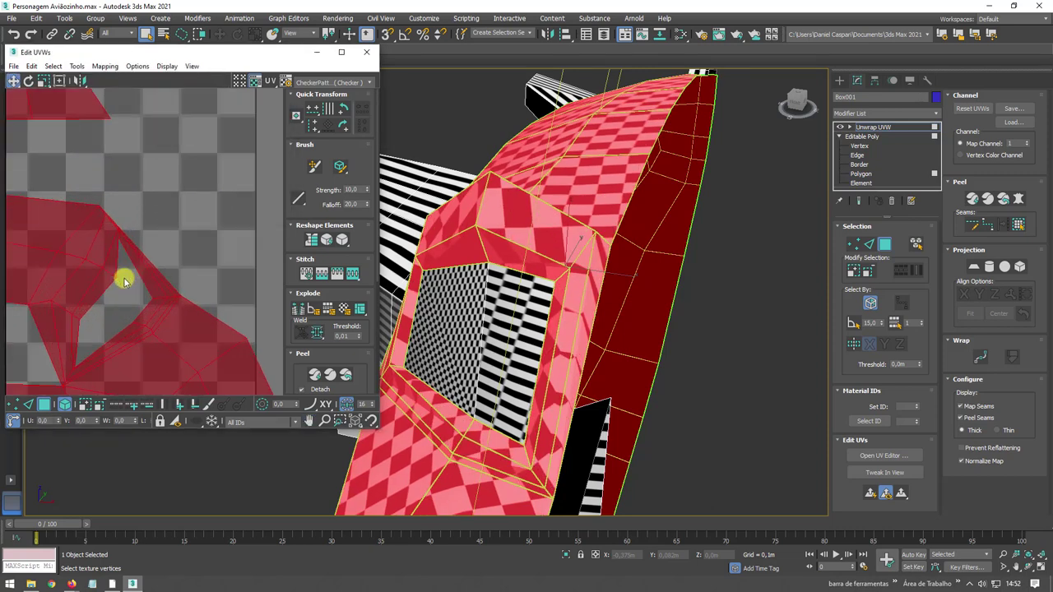
In Vertex mode, move UV vertices near the cockpit to reduce checker stretching.
click(47, 409)
scroll(107, 282, up, 2)
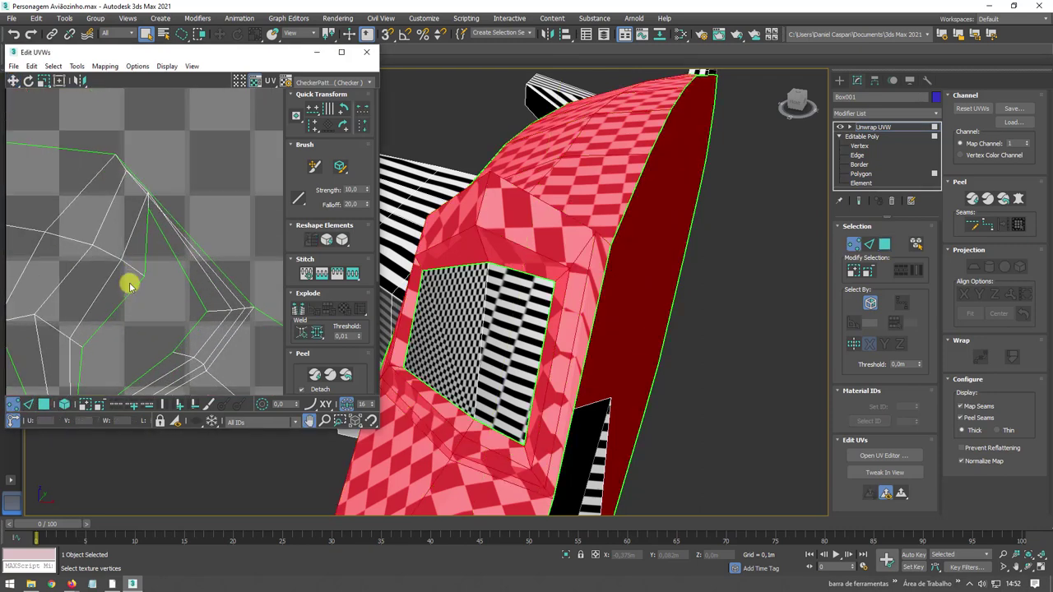
click(123, 261)
drag(142, 276, 145, 283)
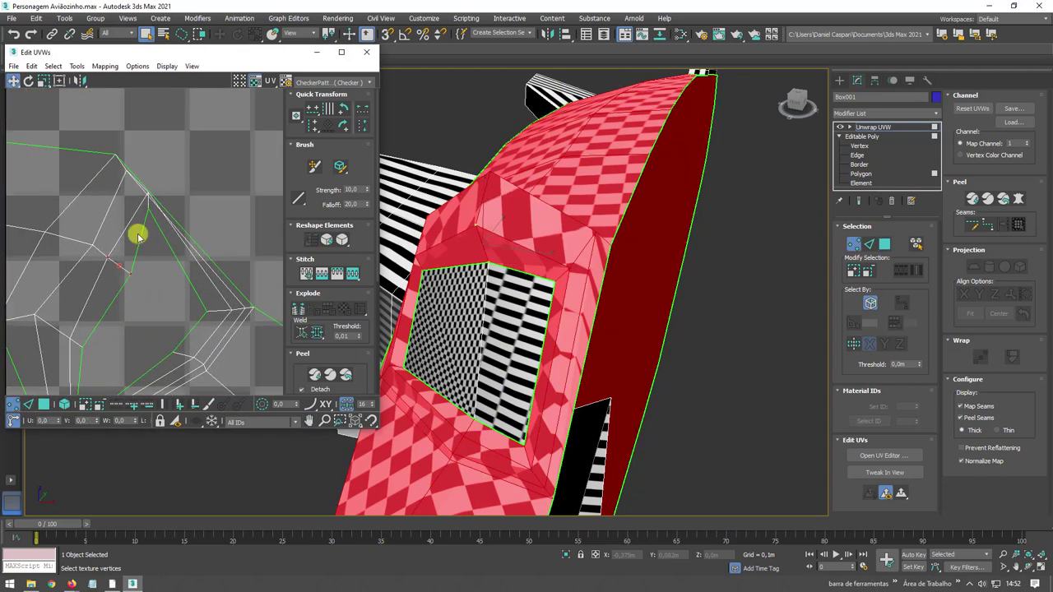
mouse_move(146, 208)
mouse_down()
mouse_move(124, 169)
mouse_move(125, 133)
mouse_up()
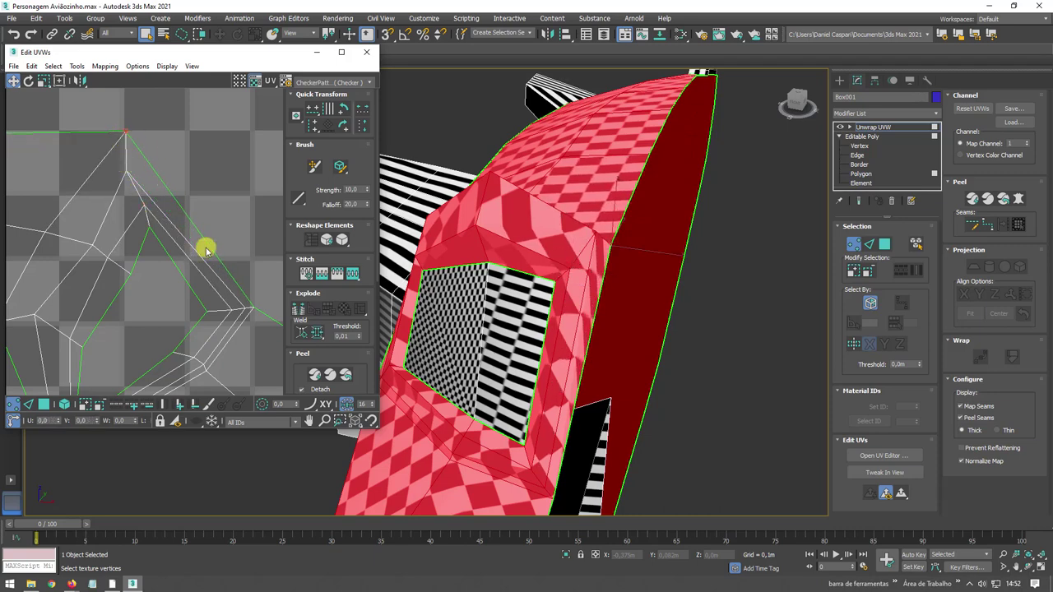
drag(258, 307, 261, 306)
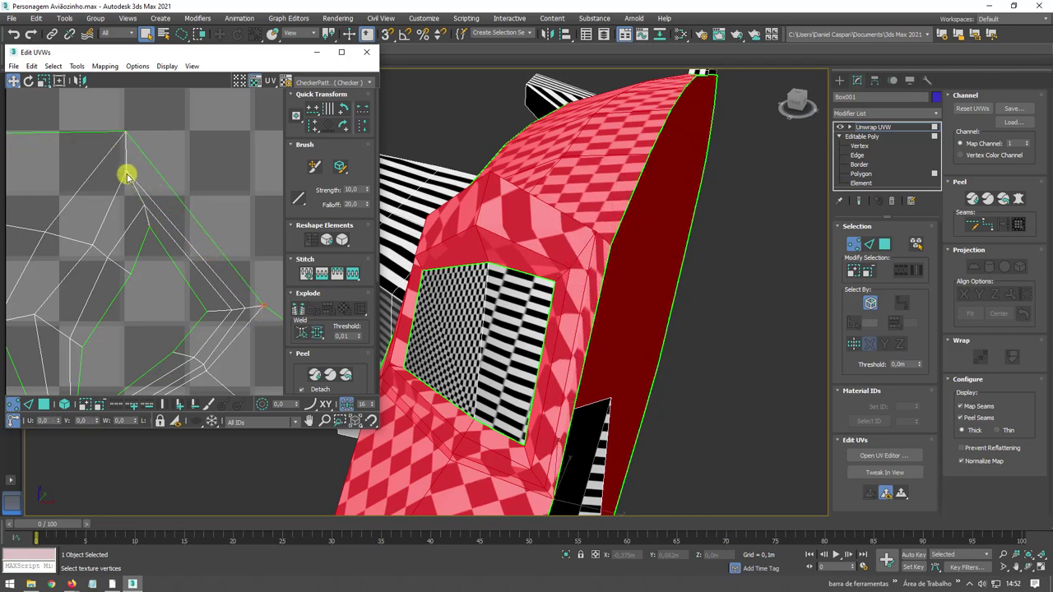
drag(128, 175, 137, 181)
drag(103, 242, 80, 244)
Move a UV vertex near the cockpit window corner, then view the airplane from the side.
scroll(80, 244, down, 5)
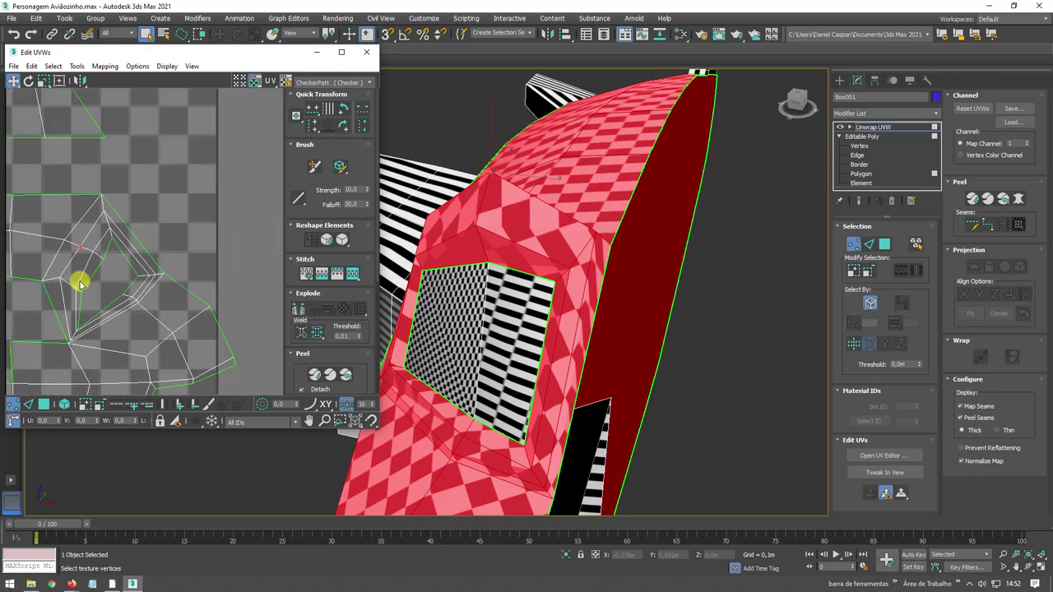
scroll(198, 228, up, 3)
scroll(188, 266, up, 3)
drag(180, 273, 180, 296)
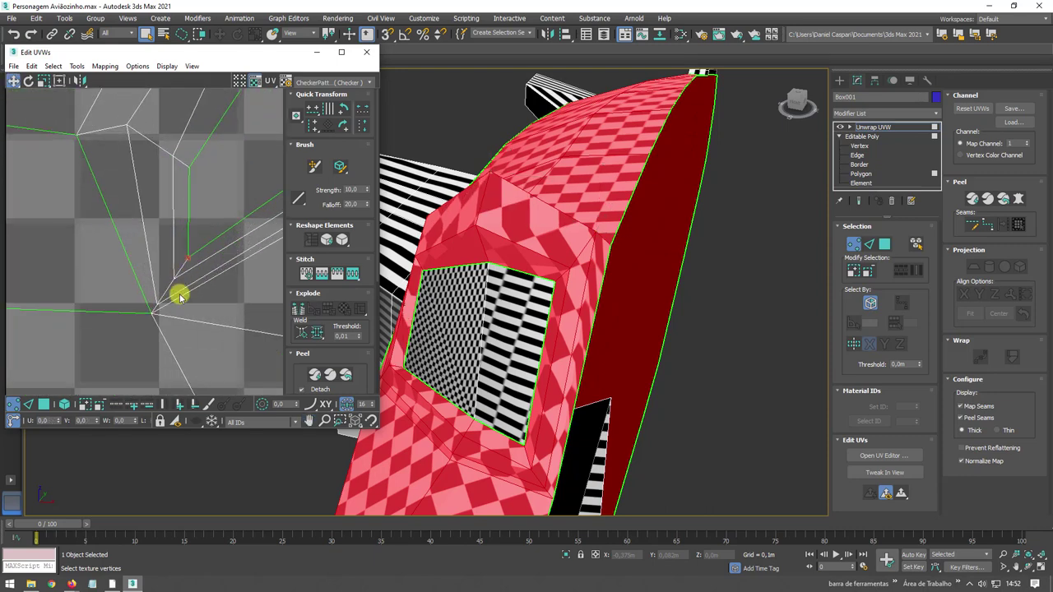
scroll(162, 312, down, 3)
scroll(540, 270, down, 2)
scroll(540, 270, down, 5)
alt+middle_drag(540, 271, 518, 229)
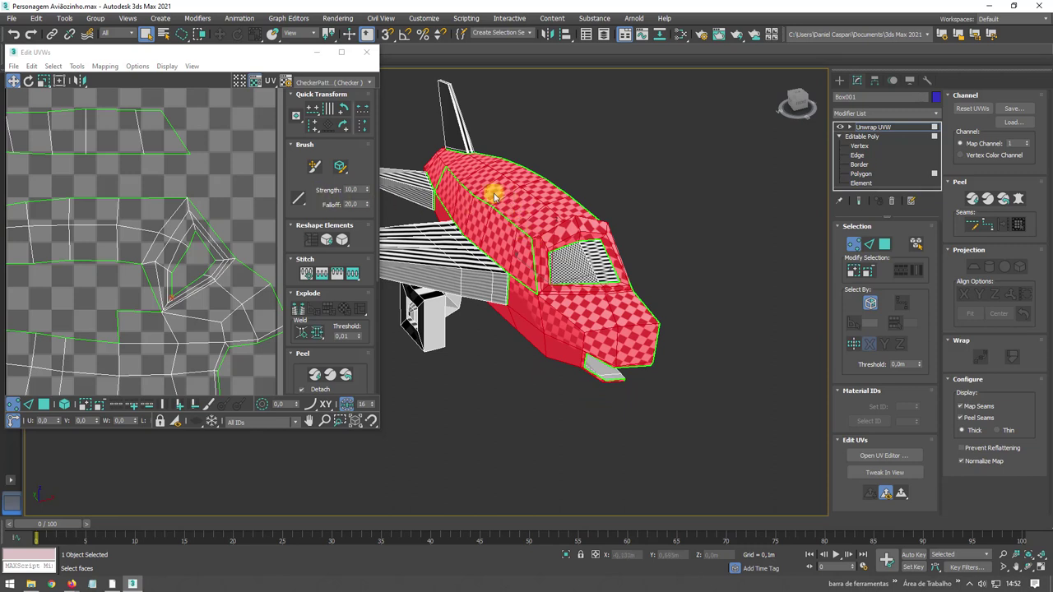
In Polygon mode, select both fuselage UV islands in the editor.
scroll(518, 203, down, 2)
scroll(542, 210, down, 2)
scroll(157, 205, down, 4)
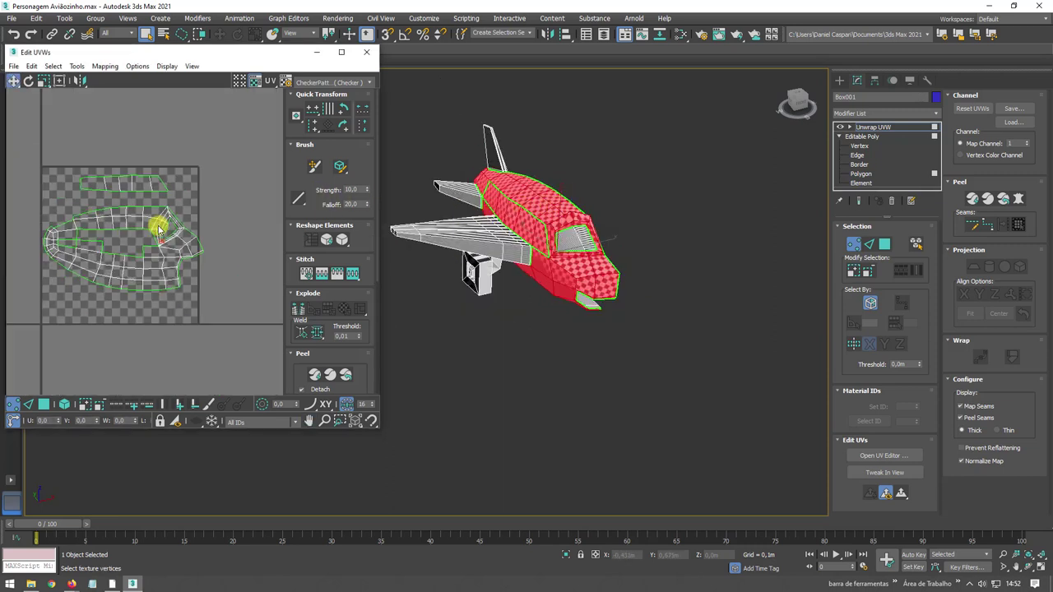
click(167, 235)
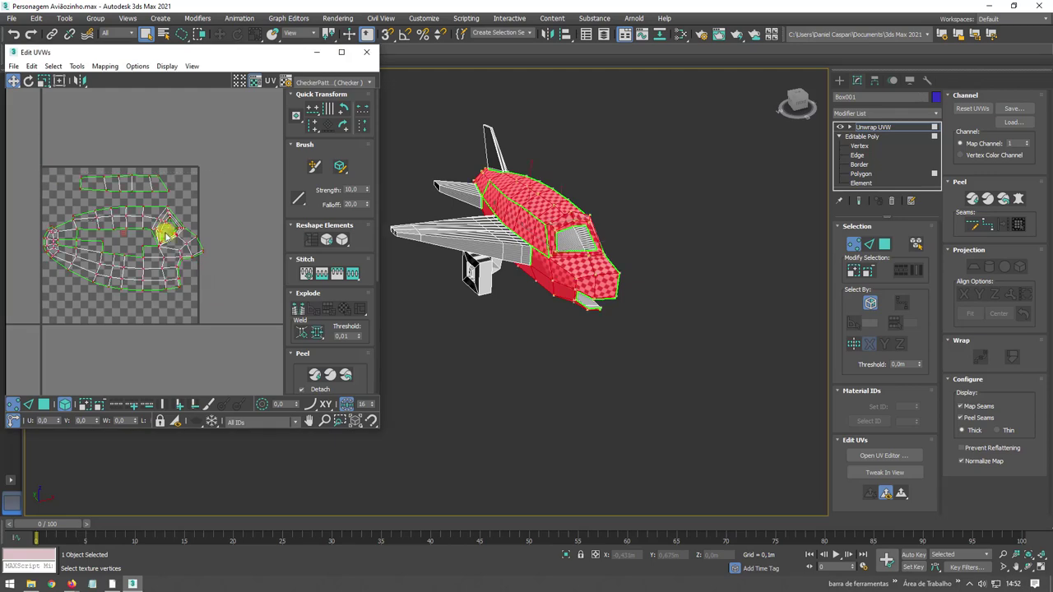
click(44, 404)
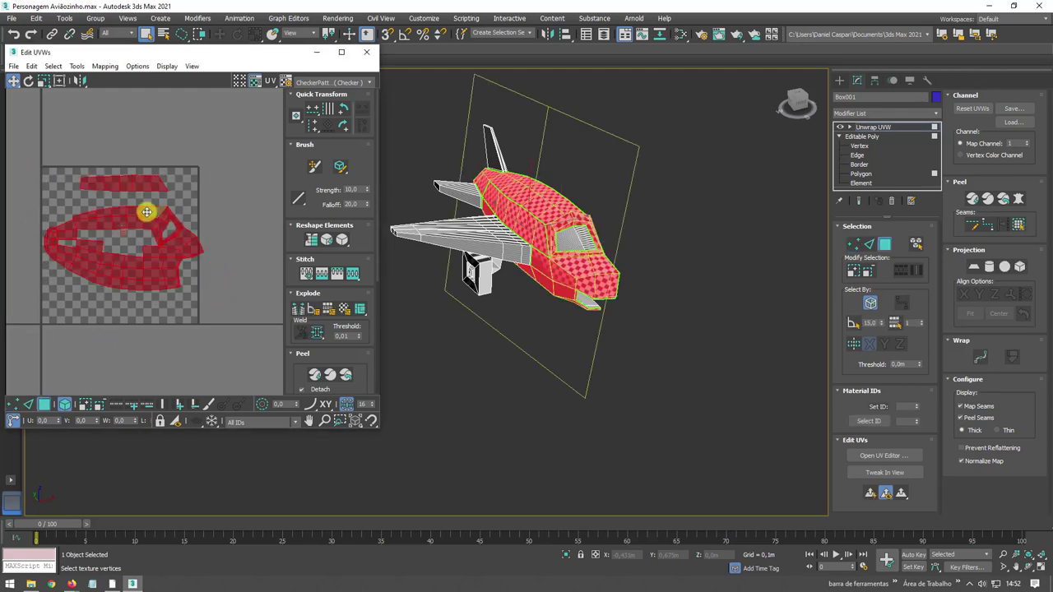
drag(146, 211, 136, 252)
scroll(89, 268, up, 2)
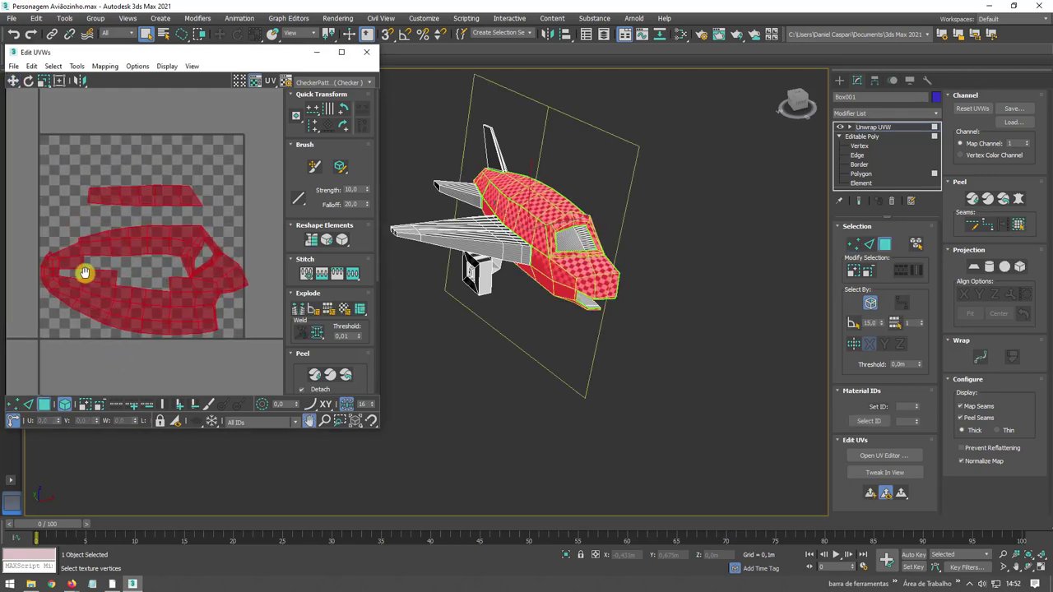
scroll(79, 268, up, 2)
click(81, 217)
scroll(81, 217, down, 3)
drag(92, 166, 177, 306)
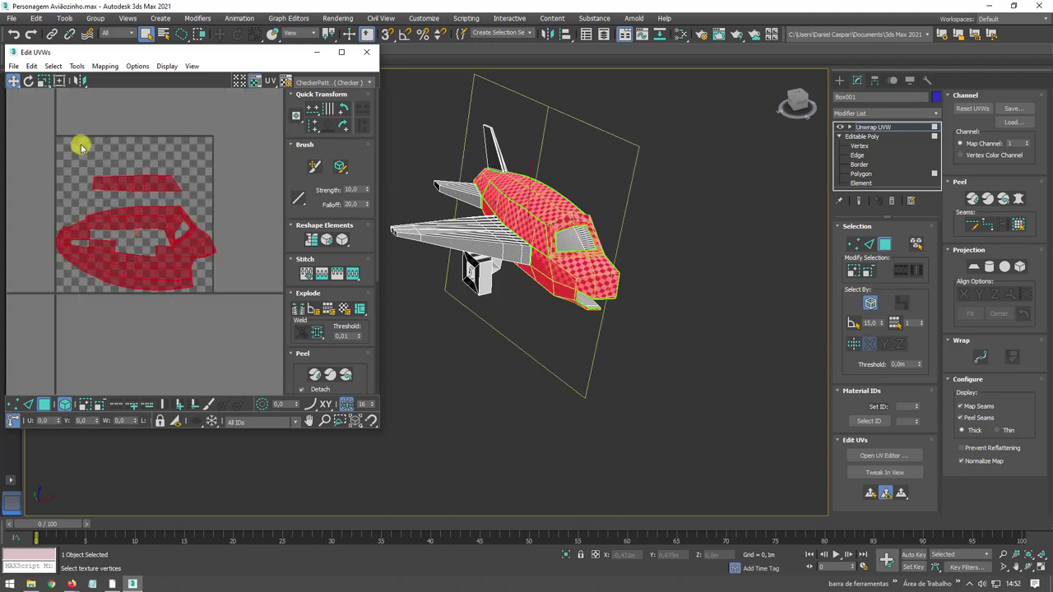
Scale the islands down and move the narrow strip to the tile's top-left.
click(43, 82)
mouse_move(132, 184)
mouse_down()
mouse_move(120, 180)
mouse_move(131, 222)
mouse_up()
click(13, 81)
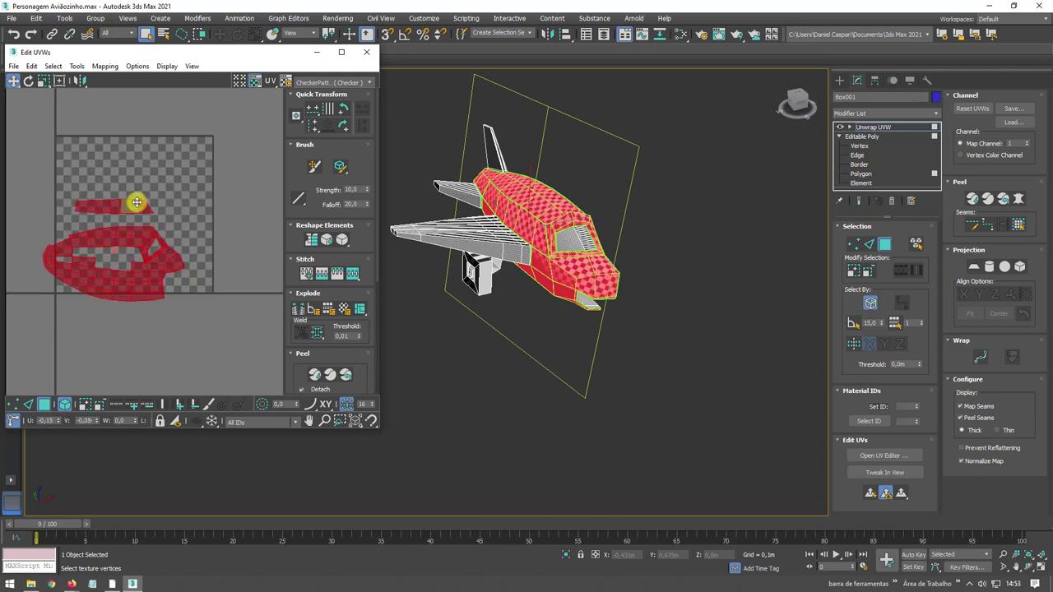
mouse_move(100, 161)
mouse_down()
mouse_move(161, 198)
mouse_move(120, 145)
mouse_up()
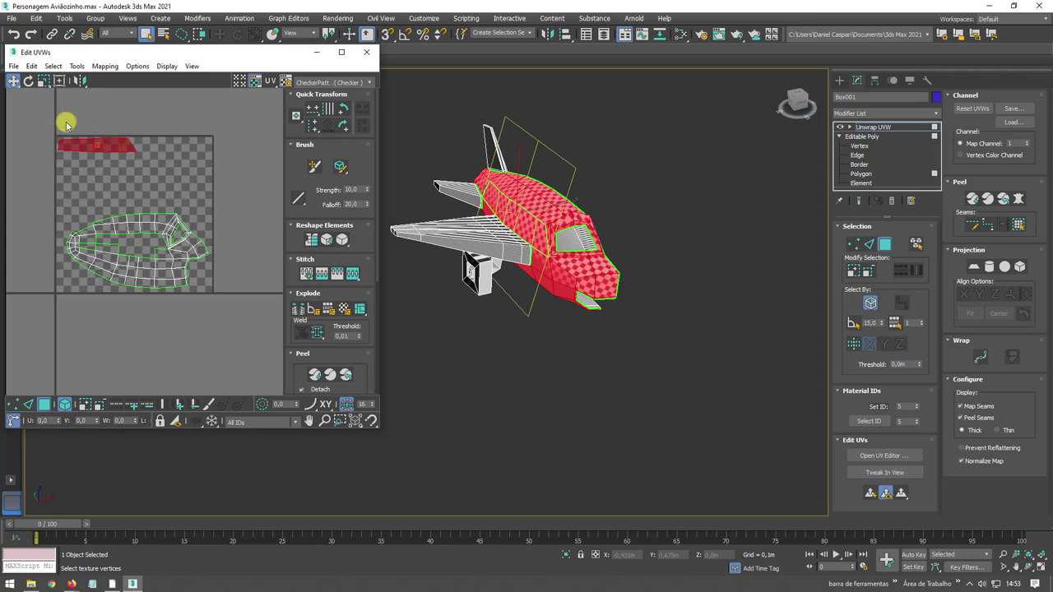
drag(183, 280, 171, 282)
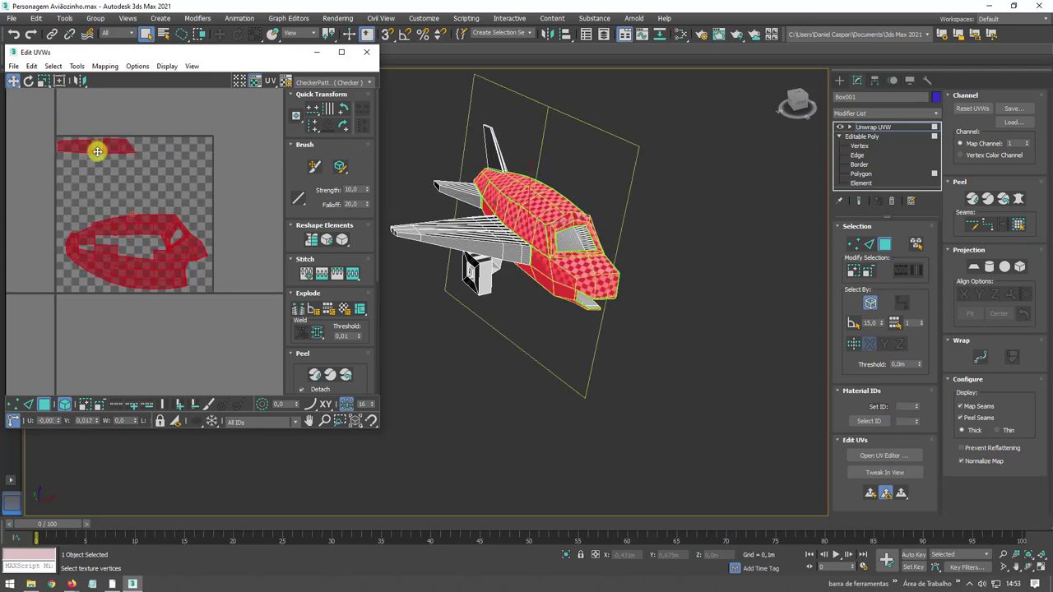
Select all islands except the lower fuselage island and recentre the view on the tile.
click(188, 119)
key(ctrl+a)
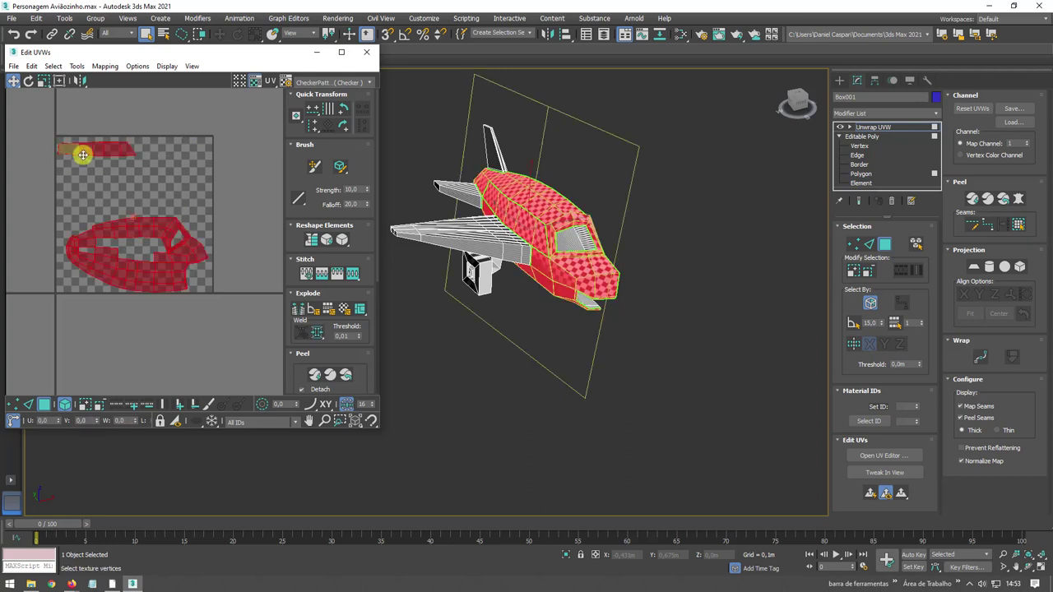
click(55, 157)
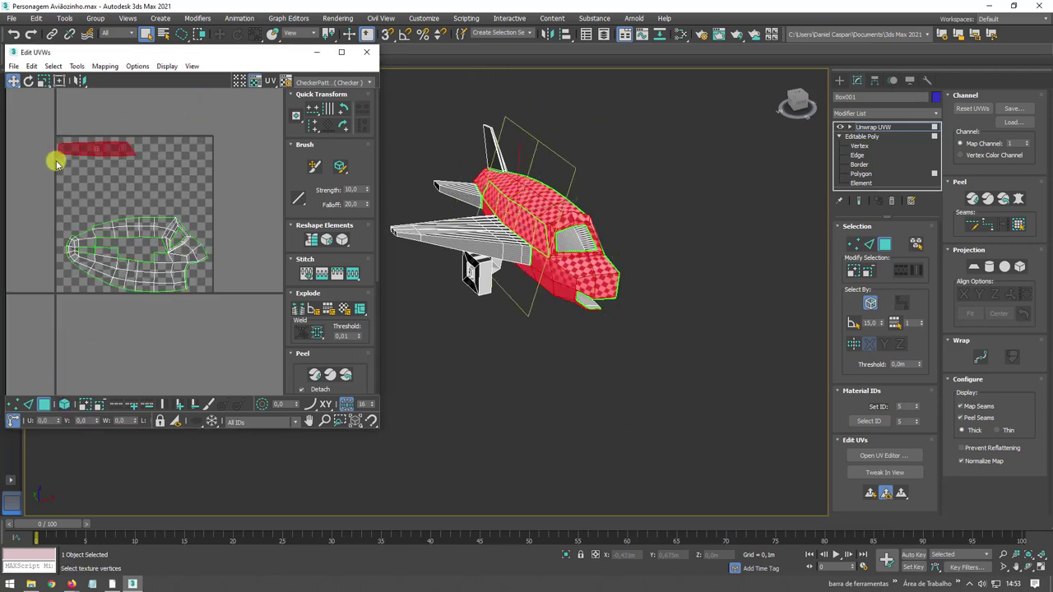
scroll(70, 148, up, 1)
scroll(78, 141, up, 2)
scroll(113, 176, down, 2)
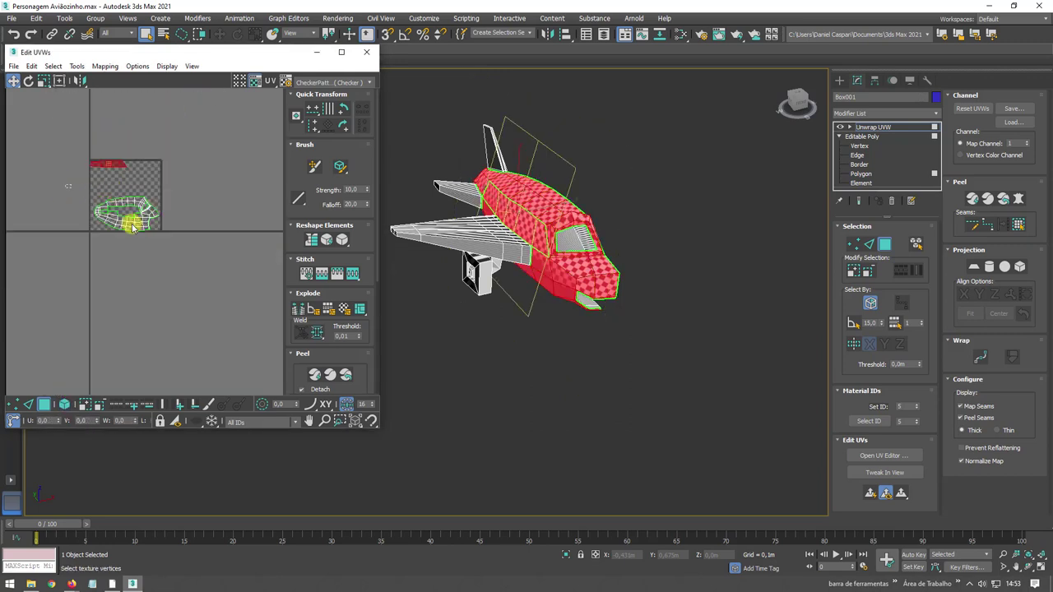
middle_drag(153, 242, 217, 245)
scroll(217, 245, down, 2)
scroll(493, 242, down, 3)
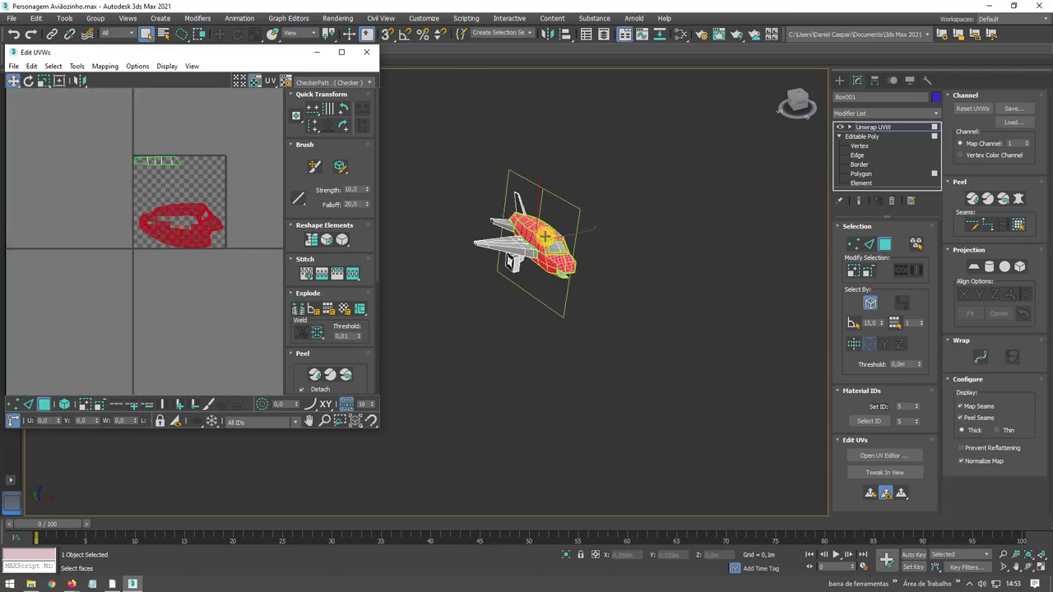
scroll(494, 242, up, 3)
Collapse the airplane and its fuselage unwrap to an Editable Poly.
right_click(516, 215)
mouse_move(567, 337)
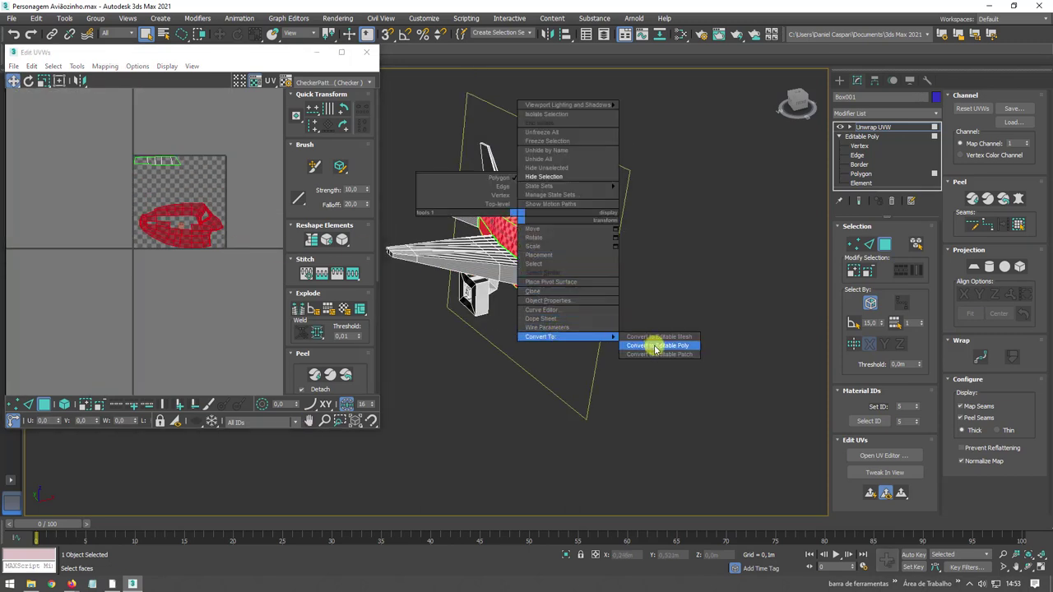
click(653, 343)
alt+middle_drag(573, 287, 666, 348)
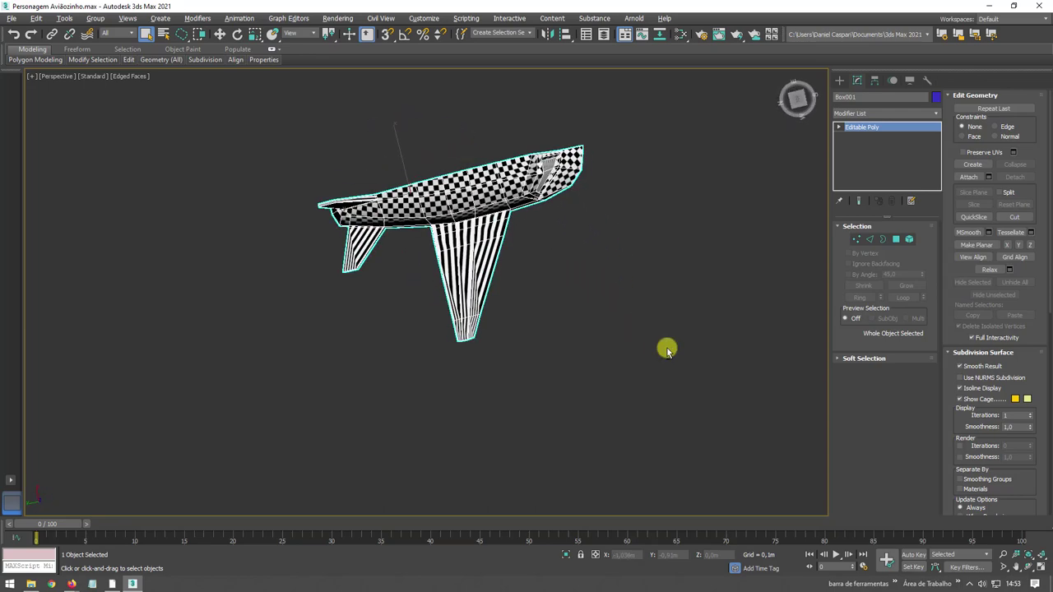
Select the material ID 3 wing and tail polygons and add an Unwrap UVW modifier.
click(902, 238)
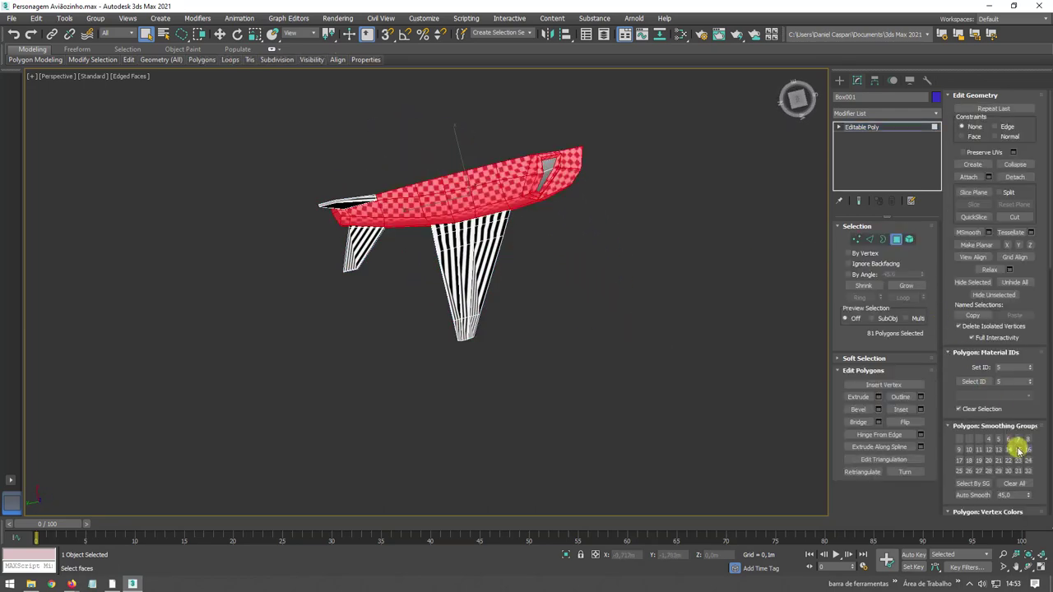
click(998, 381)
mouse_move(600, 297)
alt+middle_down()
mouse_move(597, 350)
mouse_move(866, 176)
alt+middle_up()
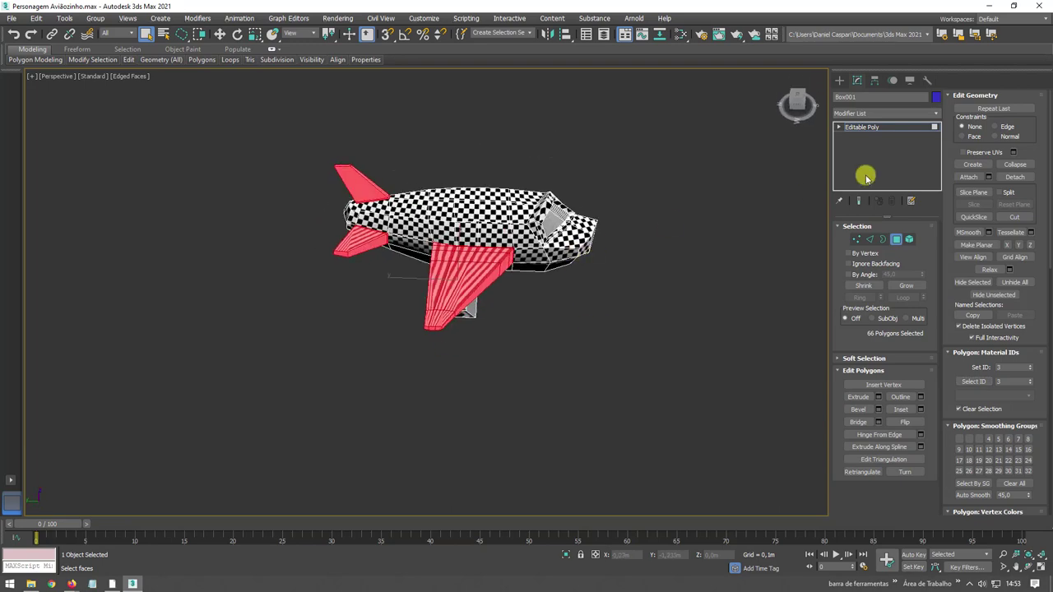
click(935, 118)
drag(935, 129, 940, 477)
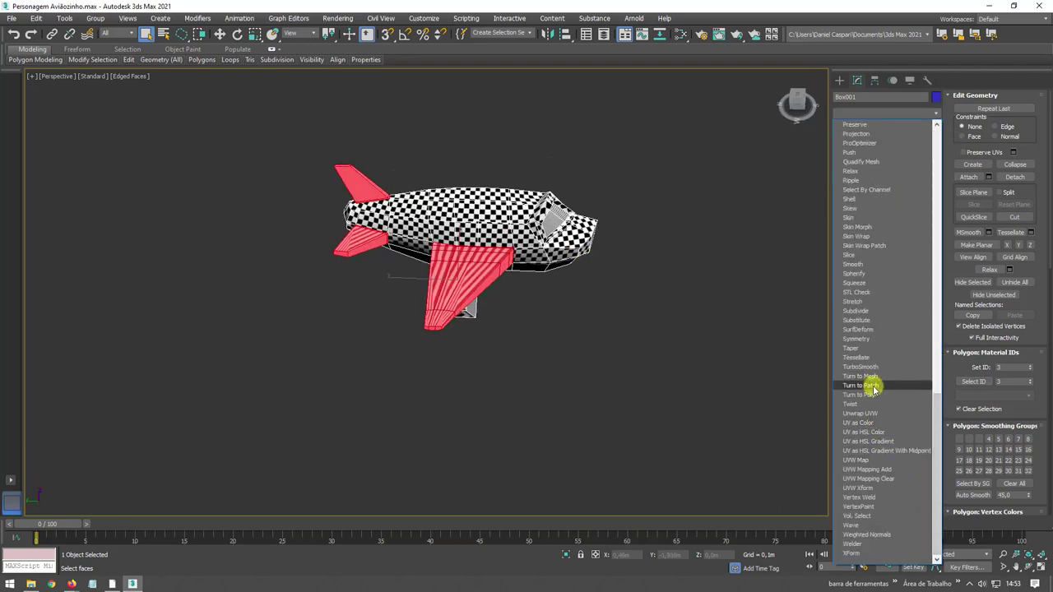
click(867, 413)
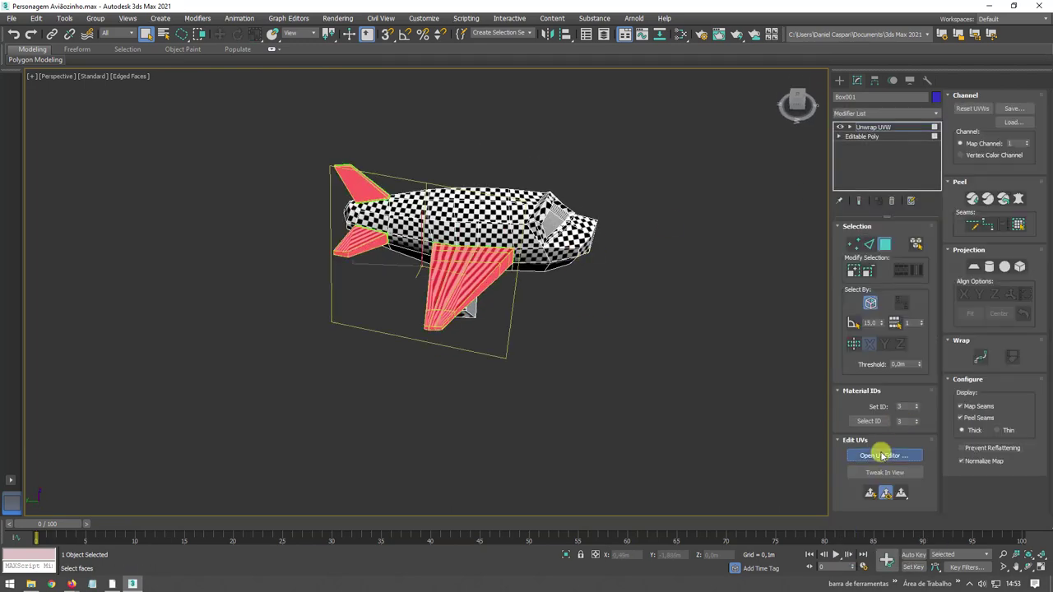
Open the UV editor for the wing and tail polygons and bring the tail island into view.
click(881, 455)
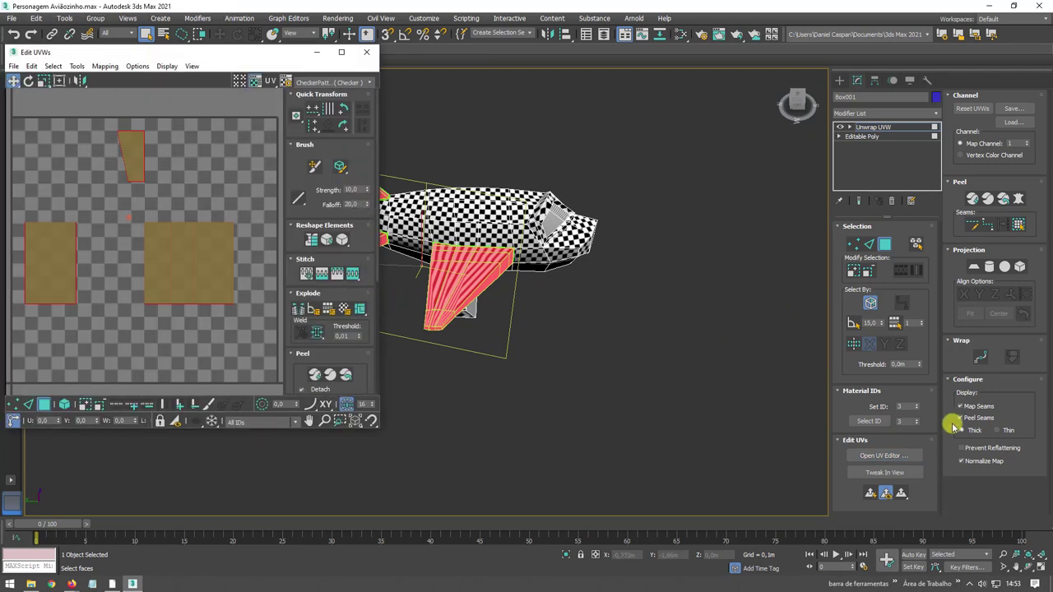
drag(901, 493, 901, 480)
scroll(459, 280, down, 3)
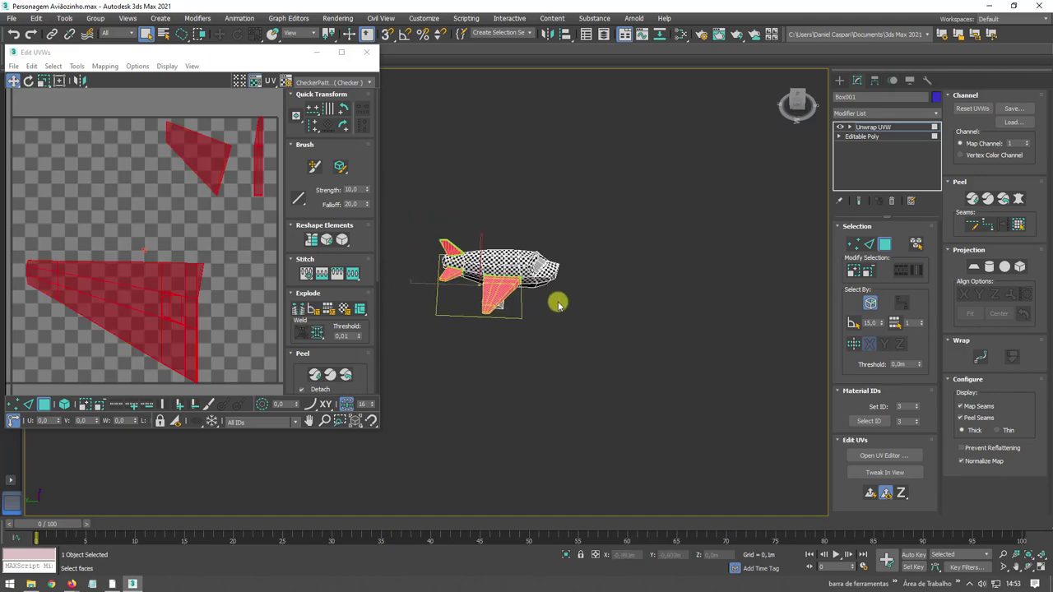
alt+middle_drag(557, 298, 447, 271)
scroll(529, 306, up, 5)
scroll(527, 271, down, 5)
mouse_move(517, 204)
alt+middle_down()
mouse_move(513, 218)
mouse_move(411, 184)
alt+middle_up()
middle_drag(204, 192, 159, 233)
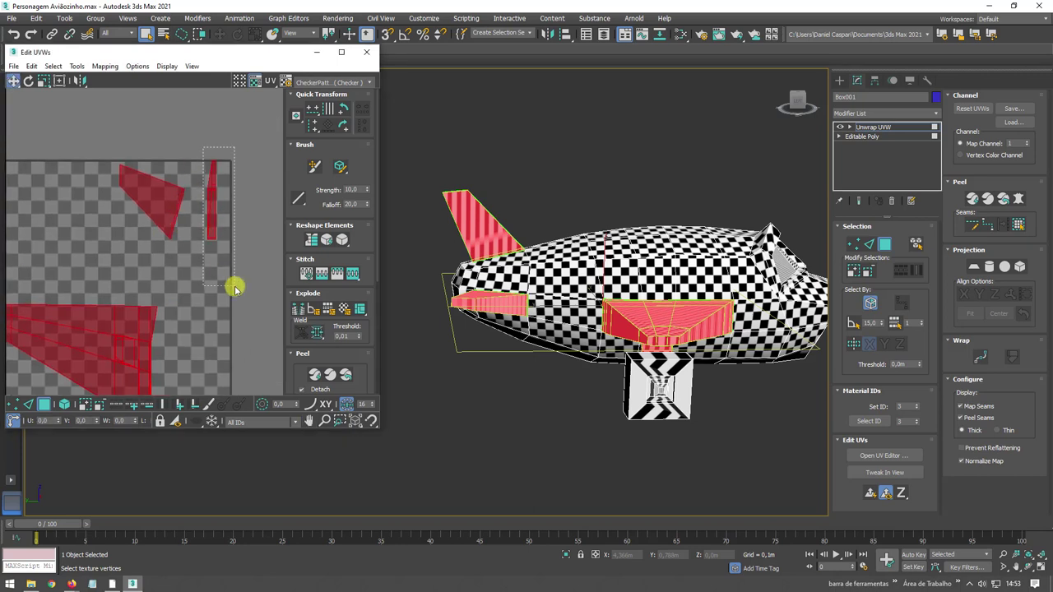
Planar-map the tail fin's side faces, move the island right, and align the projection to Z.
click(902, 495)
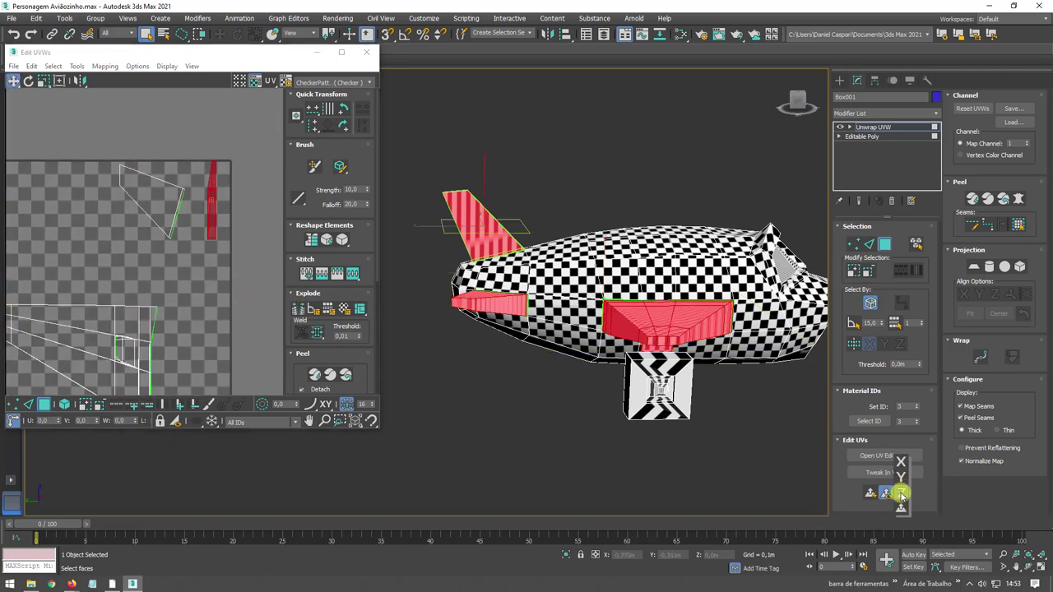
click(902, 465)
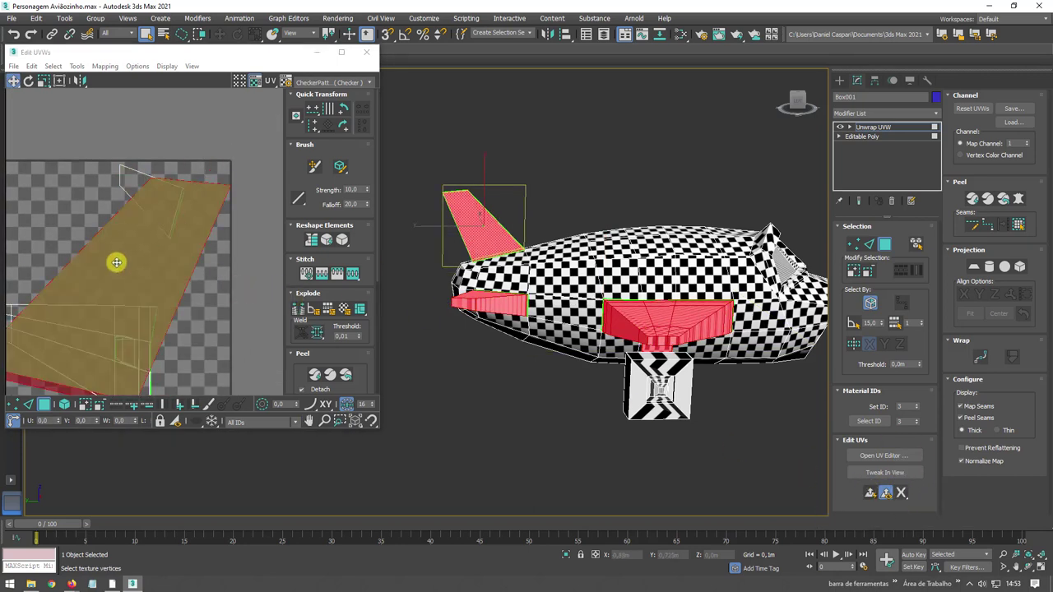
drag(52, 258, 367, 264)
scroll(536, 200, up, 5)
scroll(625, 270, up, 2)
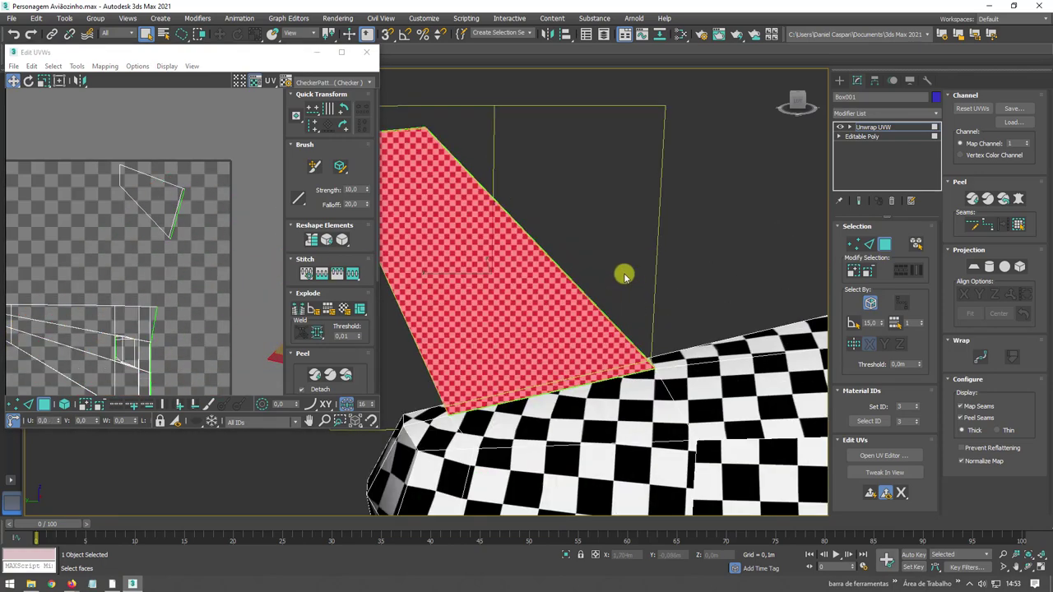
scroll(625, 270, down, 6)
mouse_move(625, 252)
alt+middle_down()
mouse_move(587, 279)
mouse_move(637, 336)
alt+middle_up()
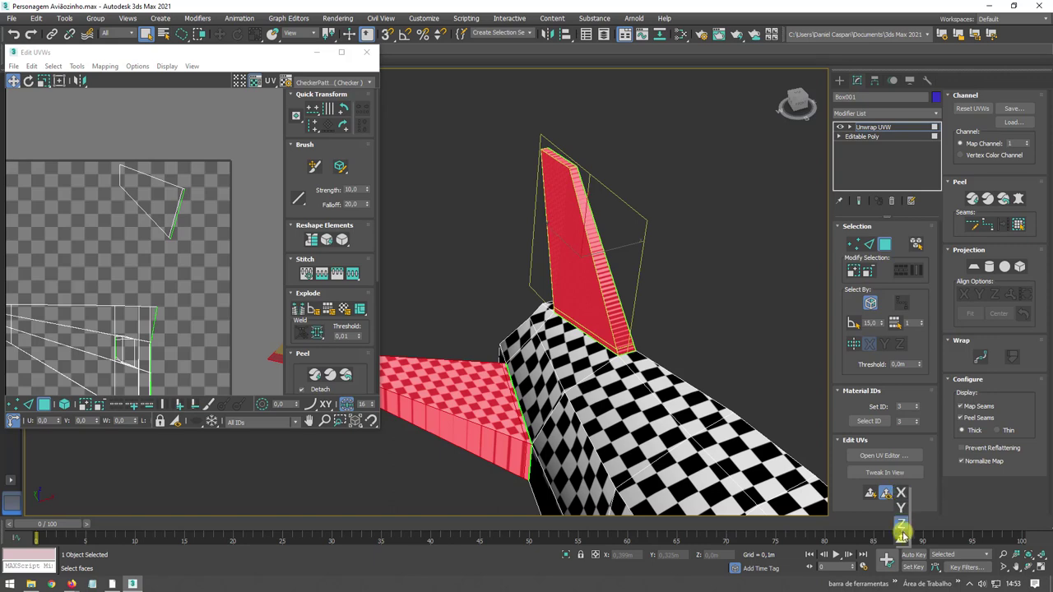
click(902, 529)
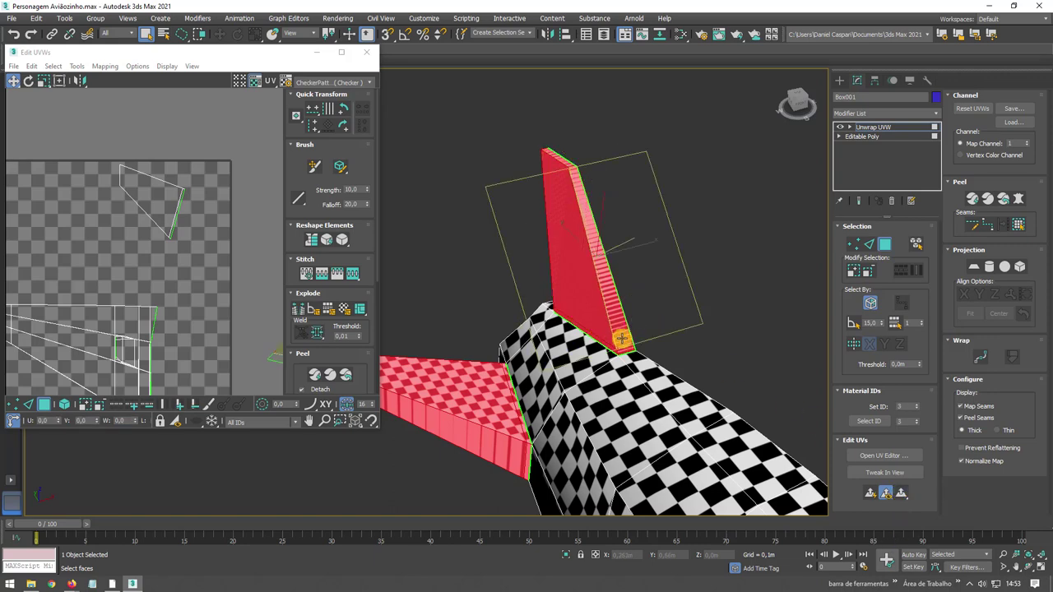
scroll(625, 350, up, 4)
scroll(628, 352, down, 4)
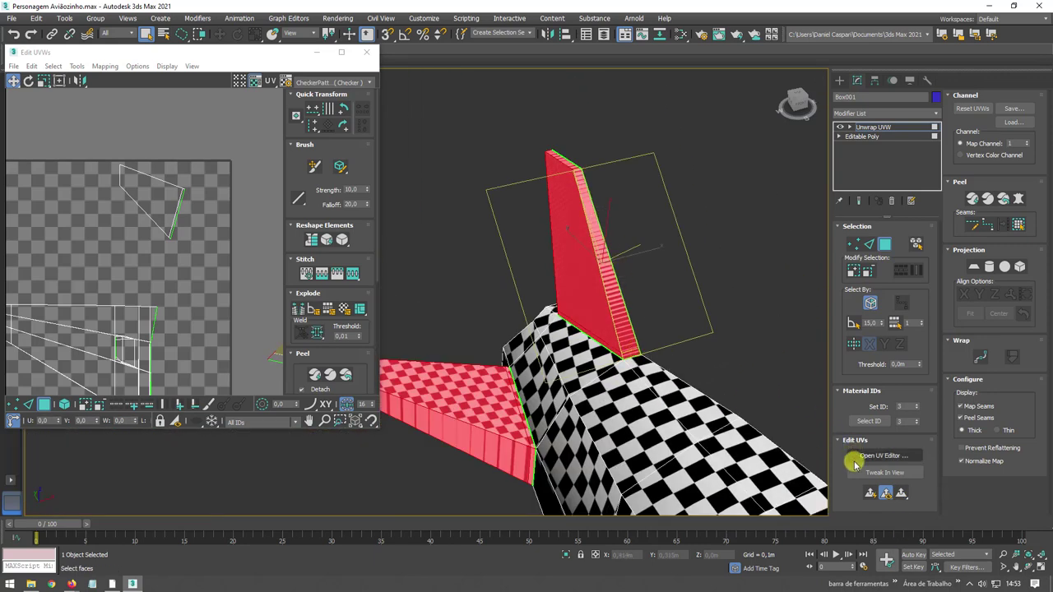
Planar-map the tail fin's narrow, top and front edge faces separately.
click(871, 494)
alt+middle_drag(567, 184, 515, 251)
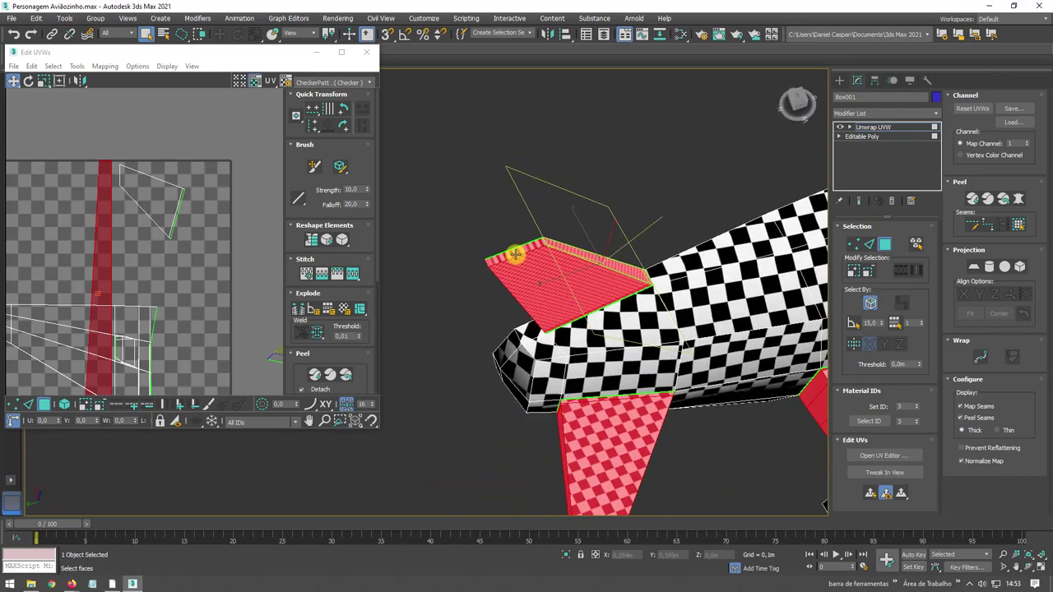
click(515, 251)
click(876, 493)
mouse_move(667, 313)
alt+middle_down()
mouse_move(526, 300)
mouse_move(470, 385)
alt+middle_up()
click(520, 320)
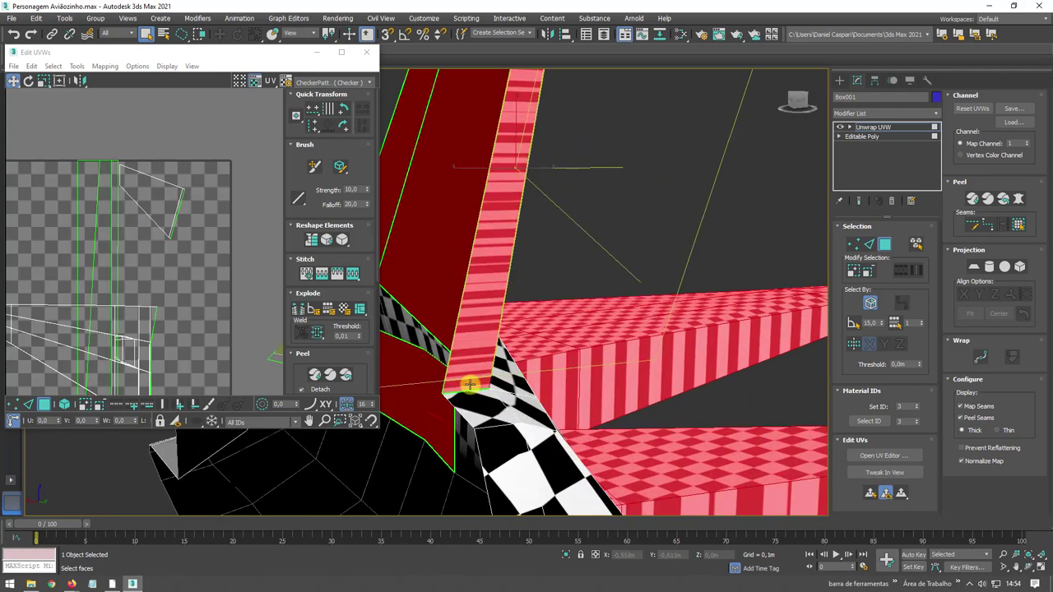
click(866, 496)
Arrange the new tail UV strips beside the checker tile.
scroll(145, 256, down, 3)
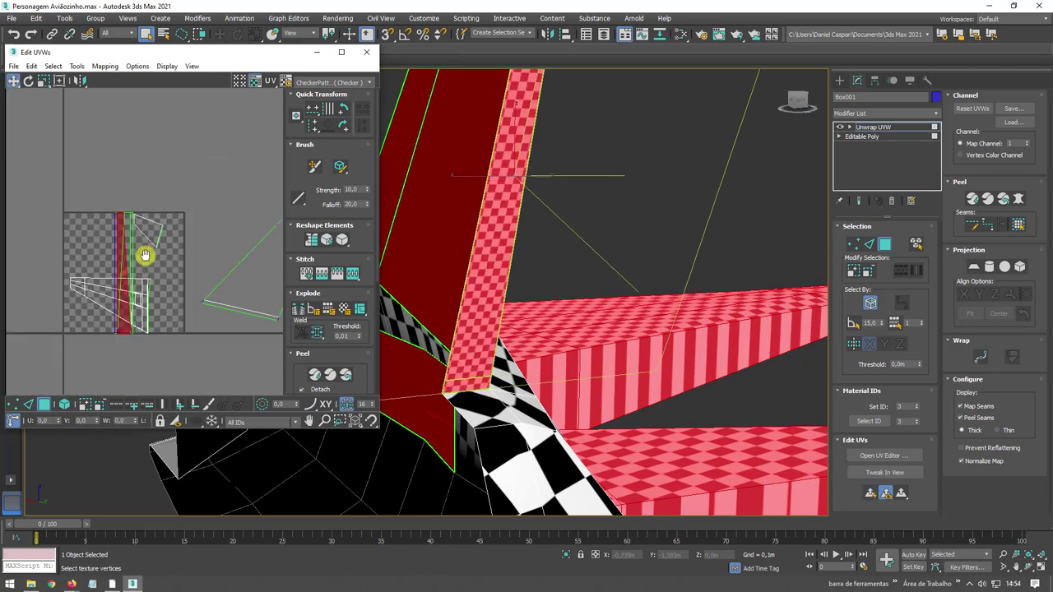
drag(124, 265, 92, 115)
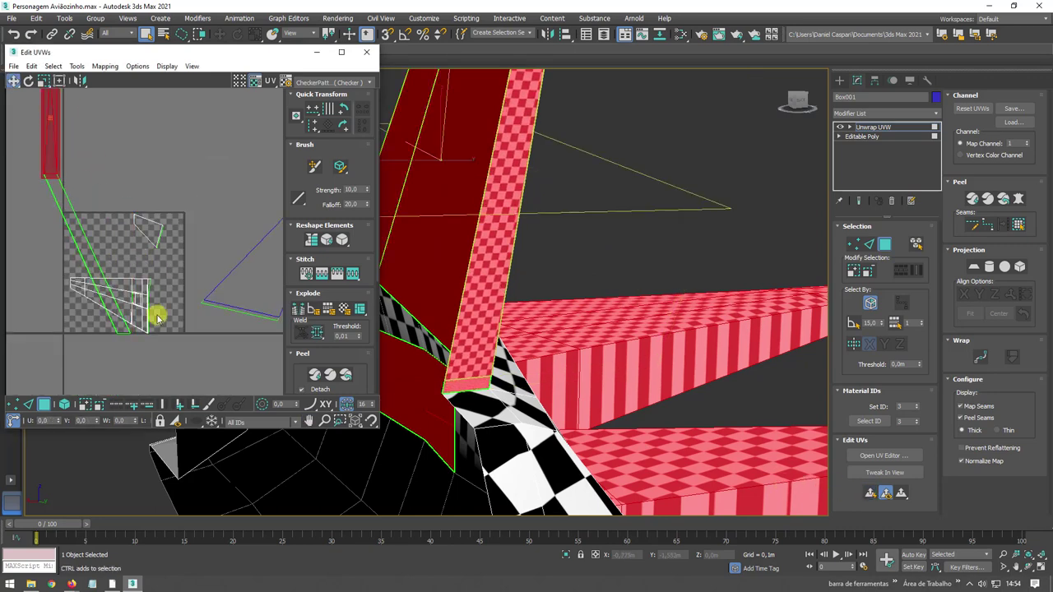
key(ctrl+z)
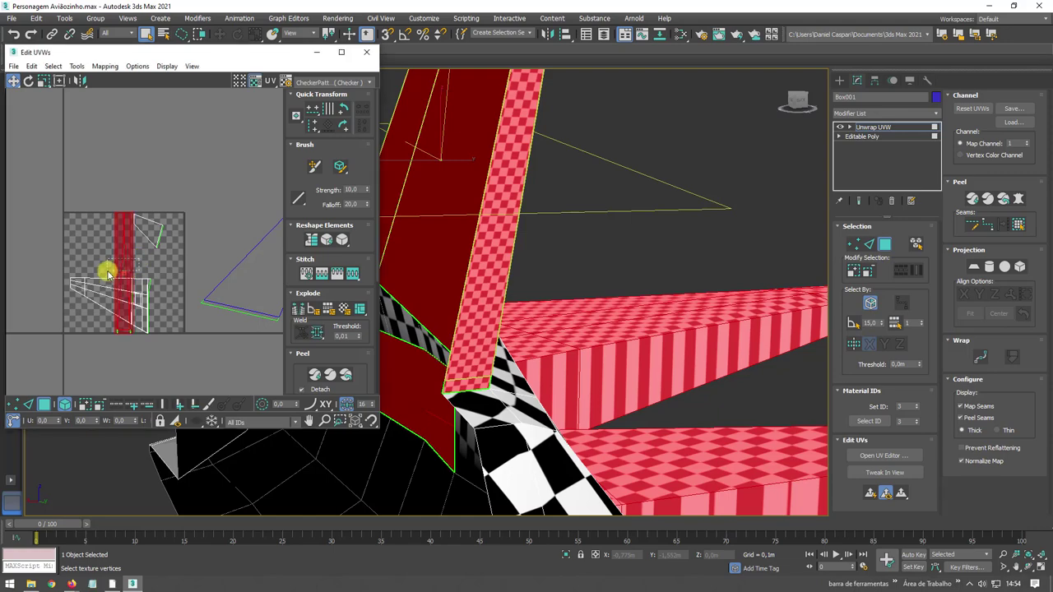
drag(107, 274, 148, 184)
scroll(216, 172, down, 2)
mouse_move(188, 240)
mouse_down()
mouse_move(143, 263)
mouse_move(218, 212)
mouse_up()
mouse_move(539, 183)
alt+middle_down()
mouse_move(549, 290)
mouse_move(656, 373)
mouse_move(538, 299)
alt+middle_up()
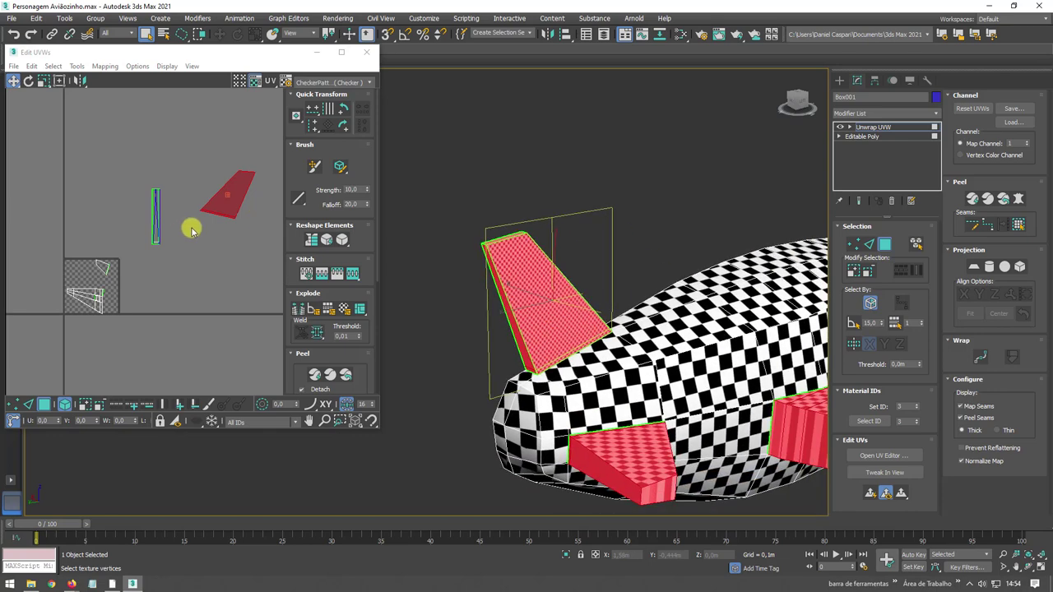
scroll(195, 218, up, 2)
In Edge mode, select the fin shell's left edge and apply Stitch Selected.
click(29, 404)
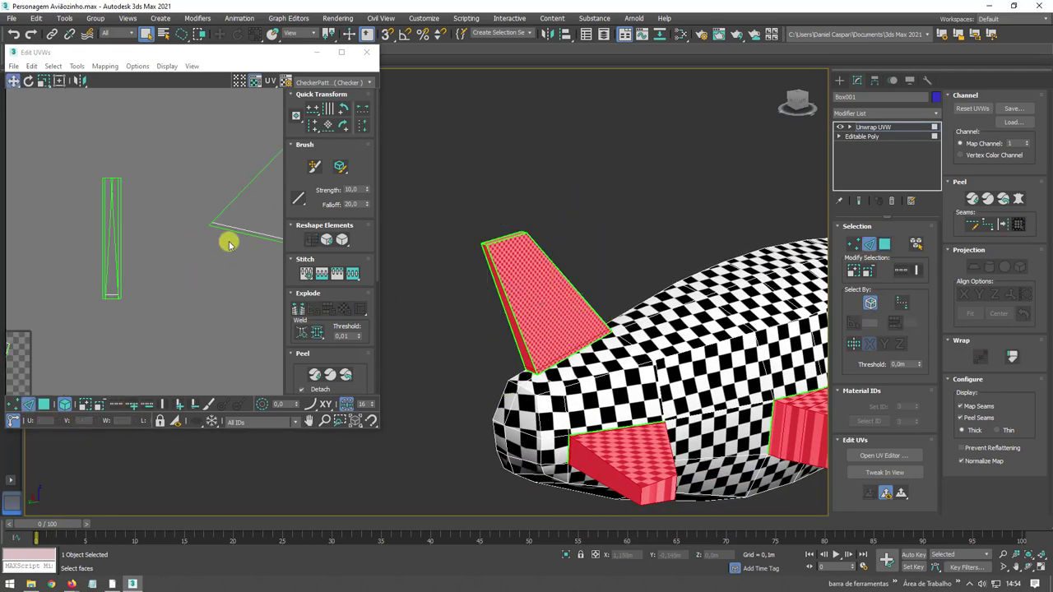
middle_drag(198, 218, 126, 276)
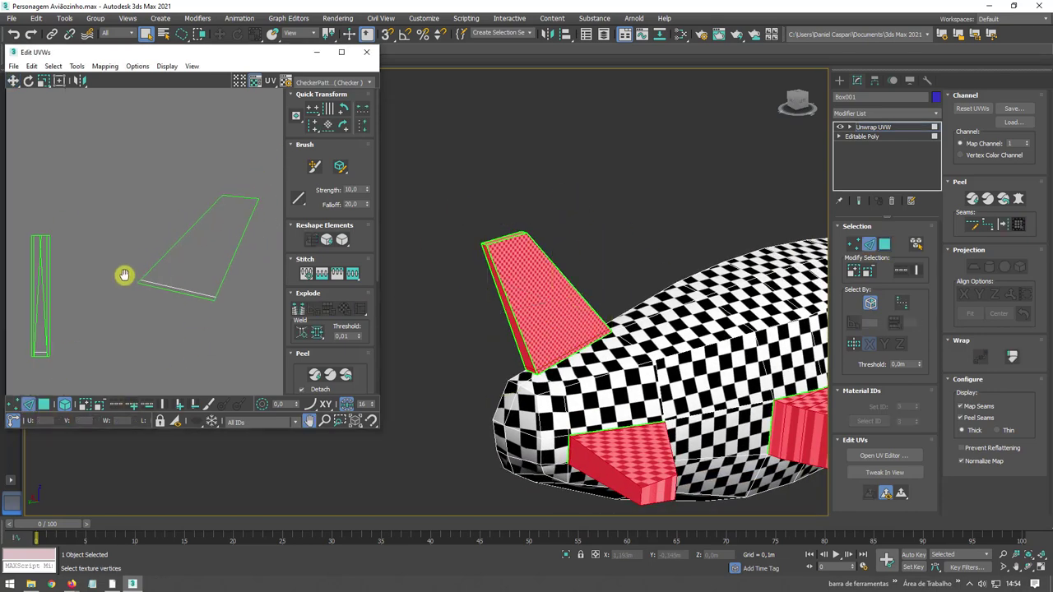
click(66, 404)
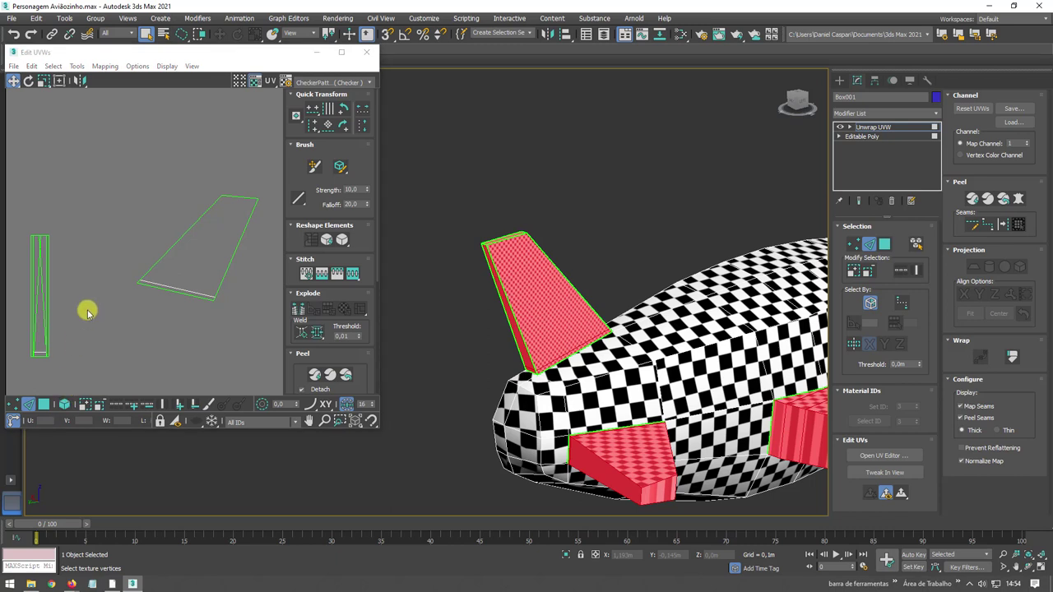
click(177, 240)
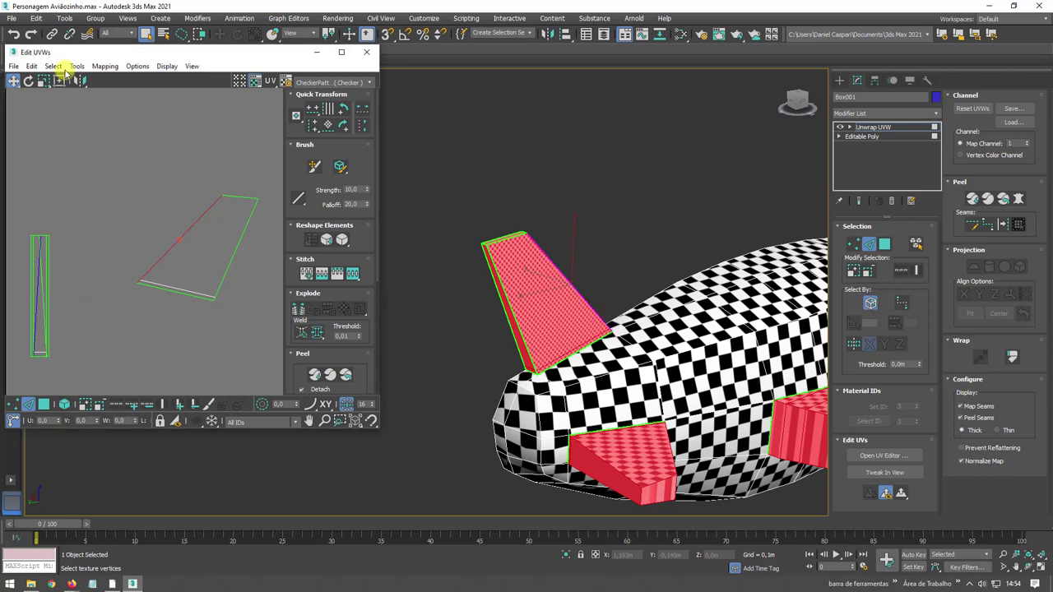
click(74, 68)
click(147, 196)
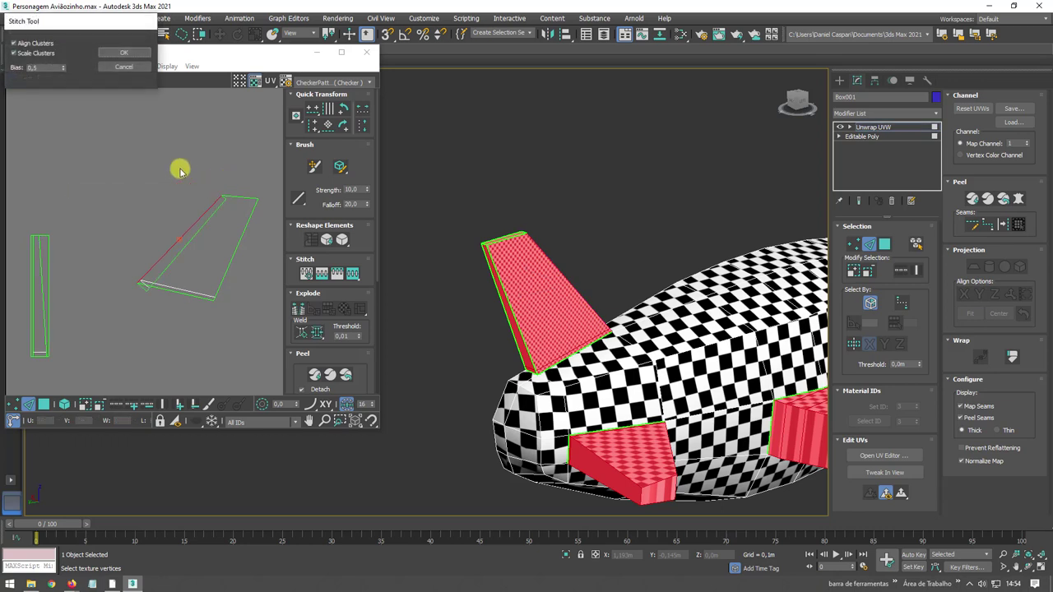
Stitch the tail fin shell's right and top edges onto their matching strips.
click(123, 52)
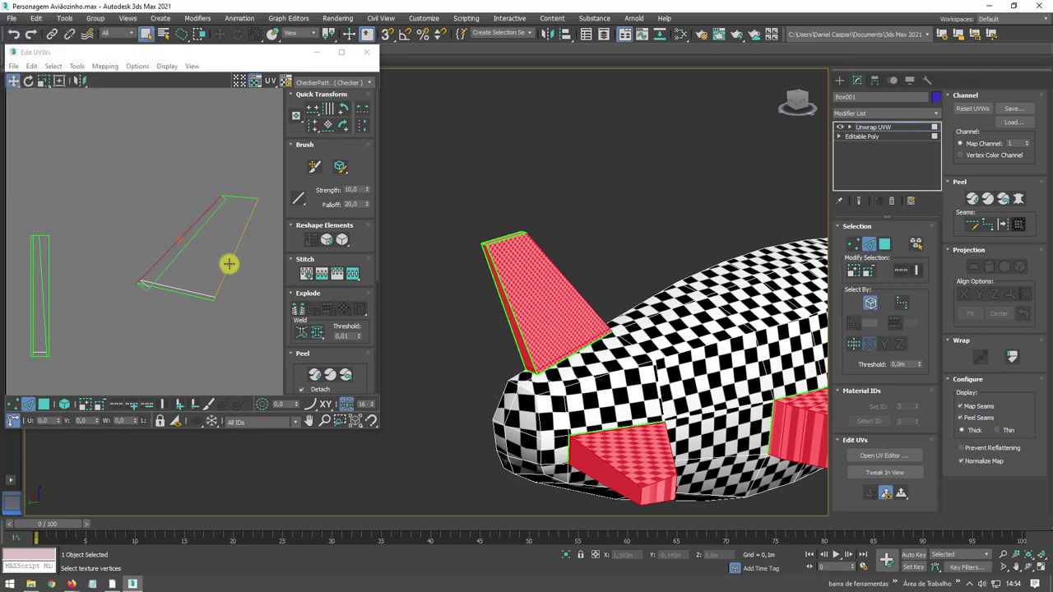
click(230, 263)
click(76, 68)
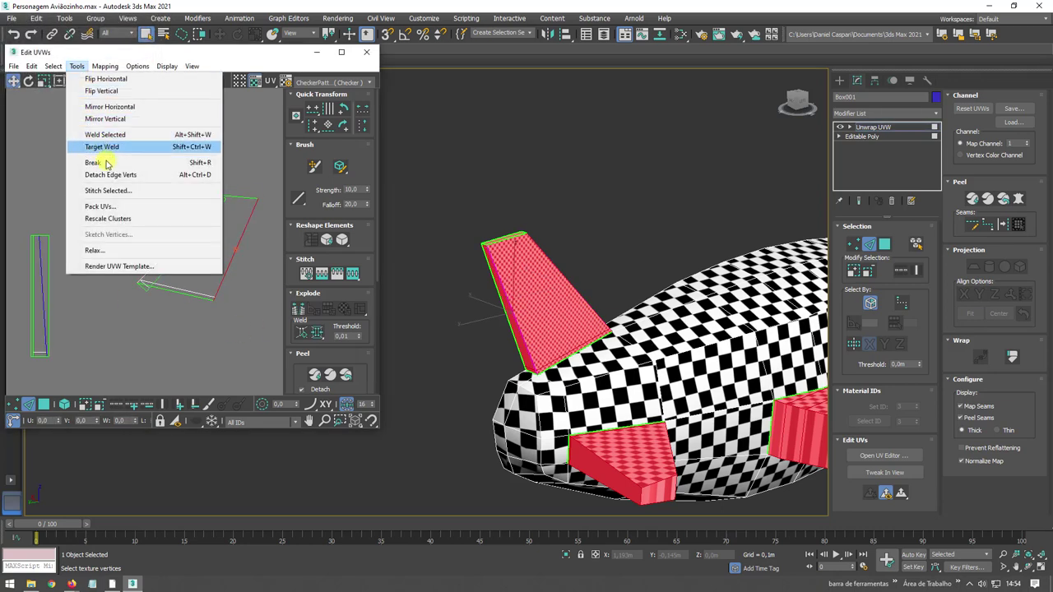
click(89, 193)
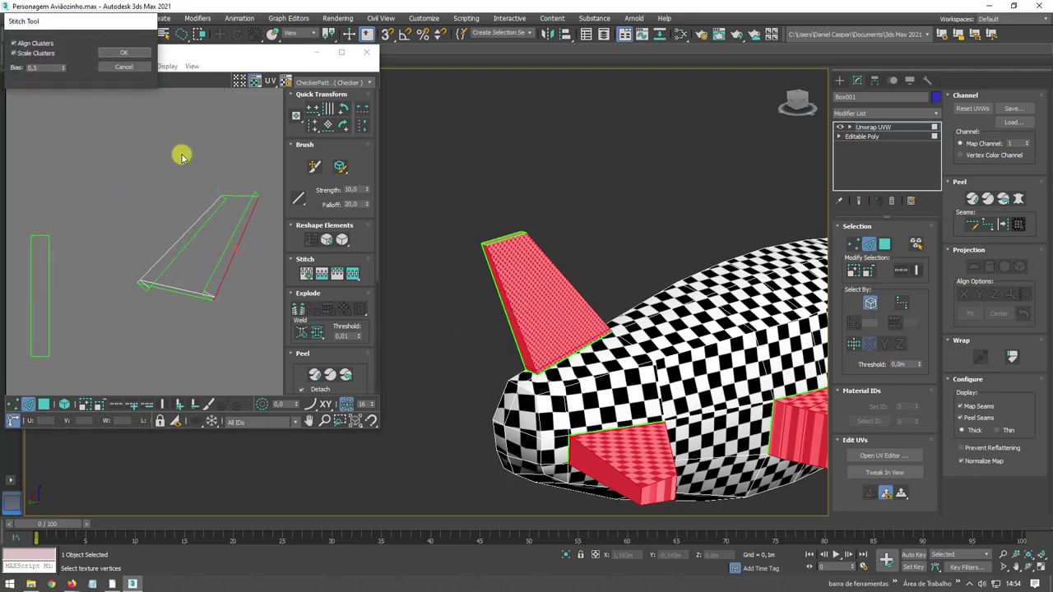
click(128, 55)
click(242, 196)
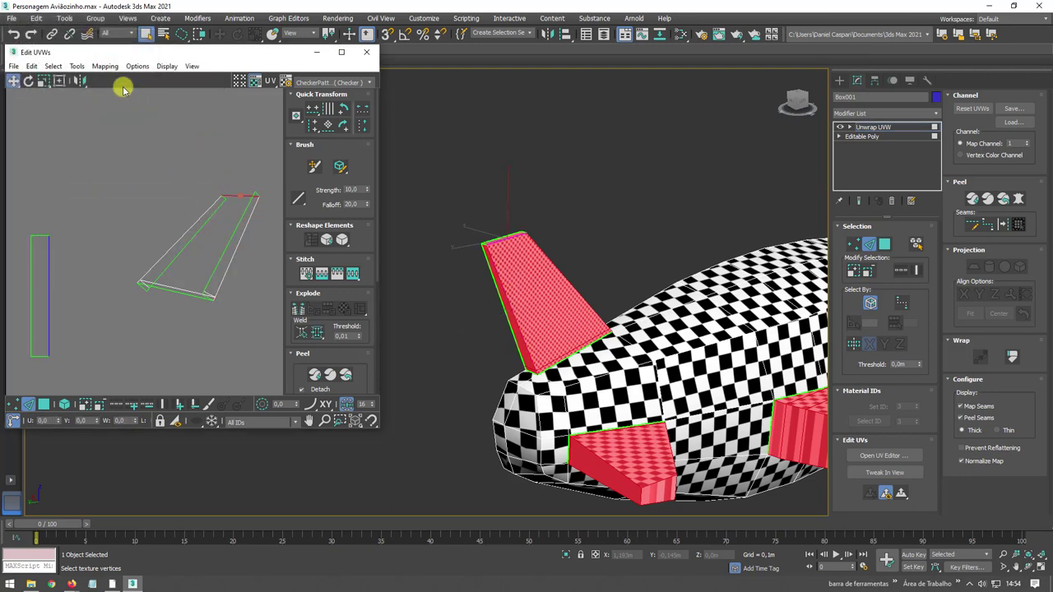
click(77, 67)
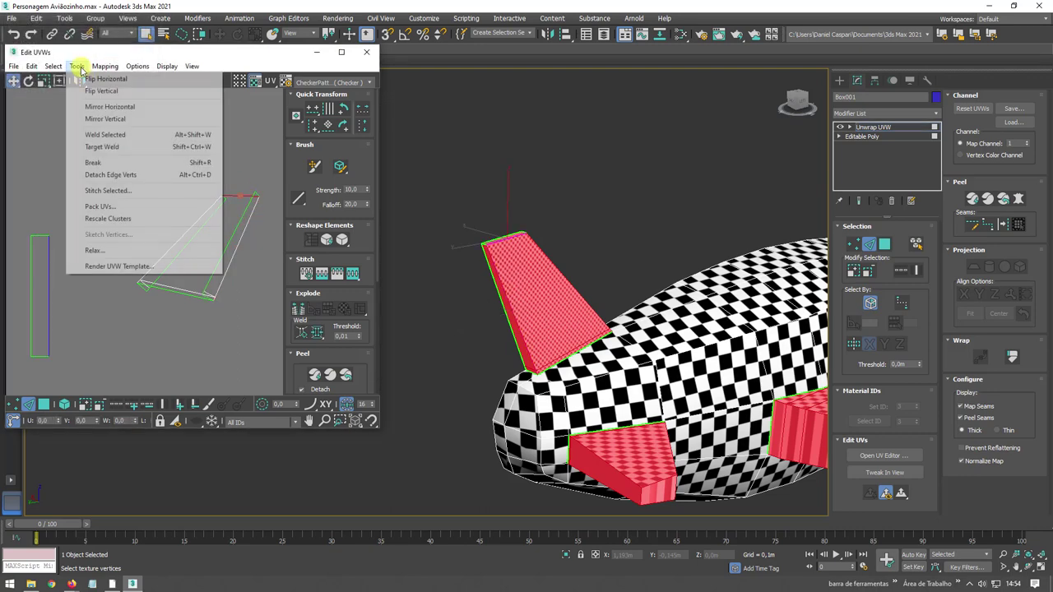
click(90, 190)
click(128, 54)
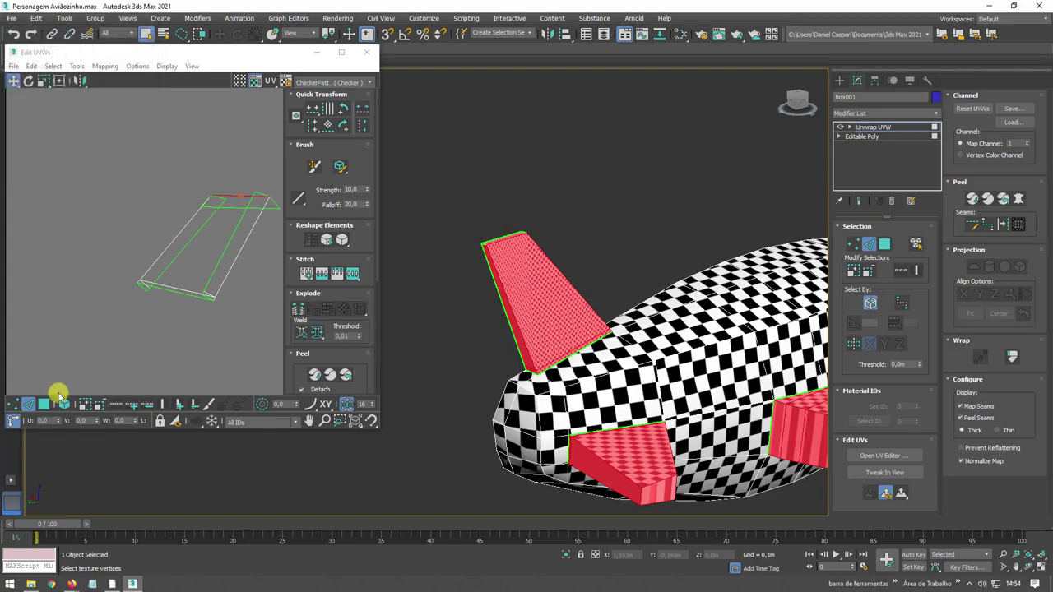
Select the whole stitched tail shell and relax it into one even island.
click(172, 305)
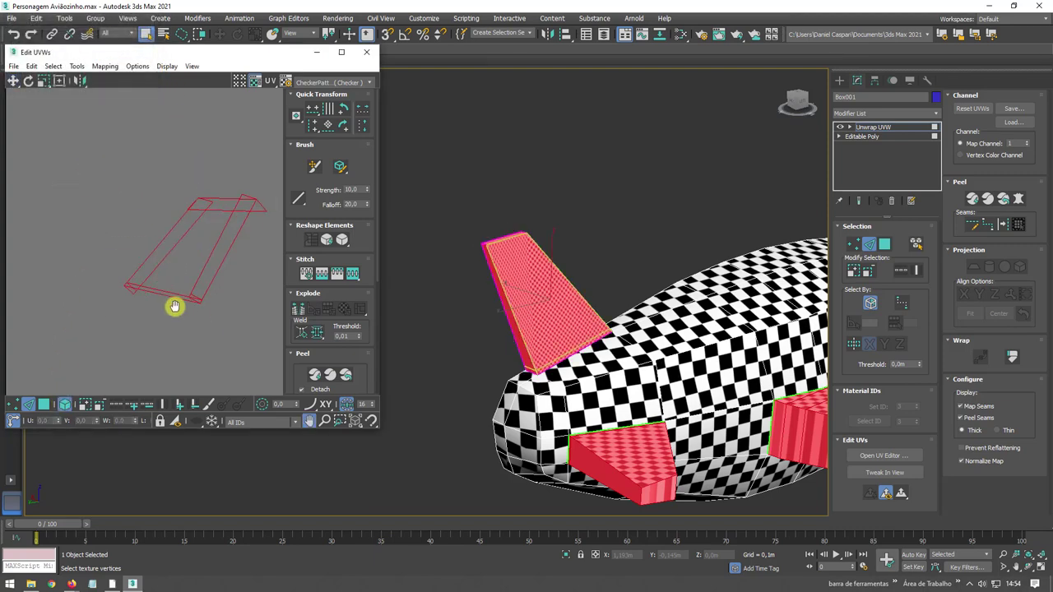
click(64, 404)
click(45, 404)
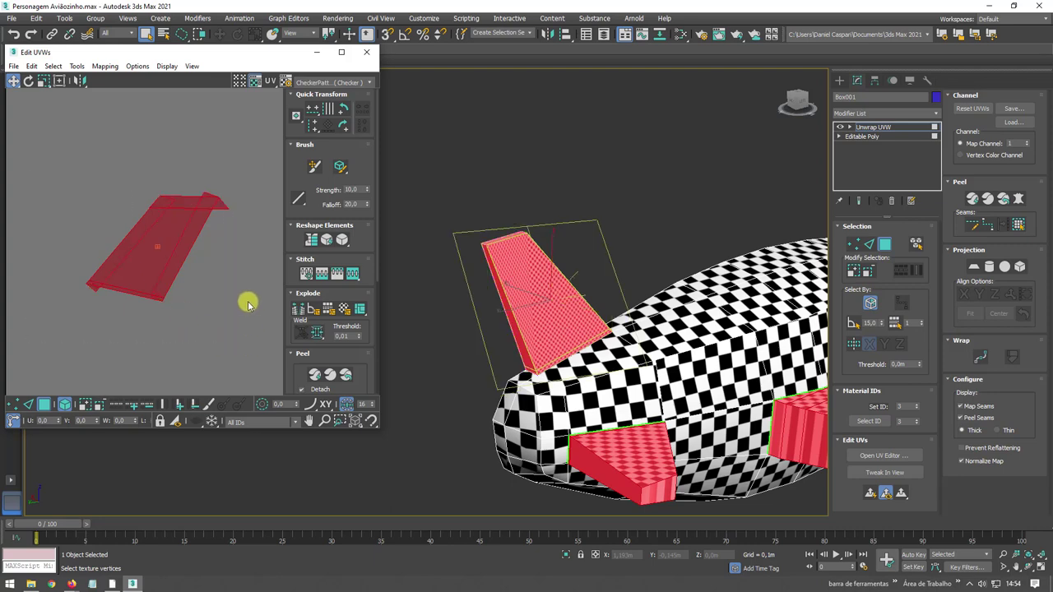
click(76, 65)
click(132, 251)
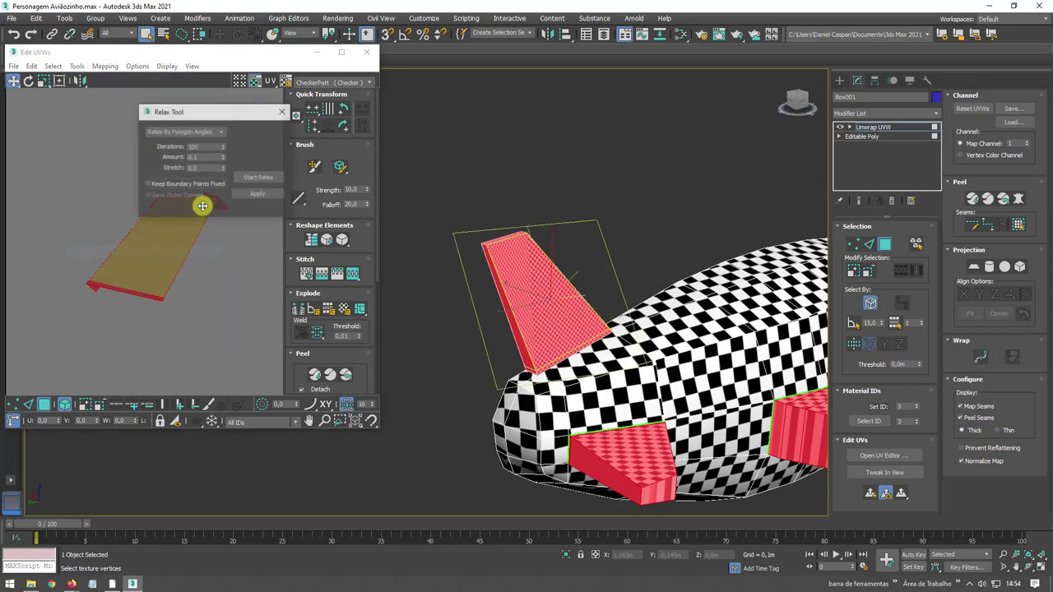
click(258, 179)
click(258, 178)
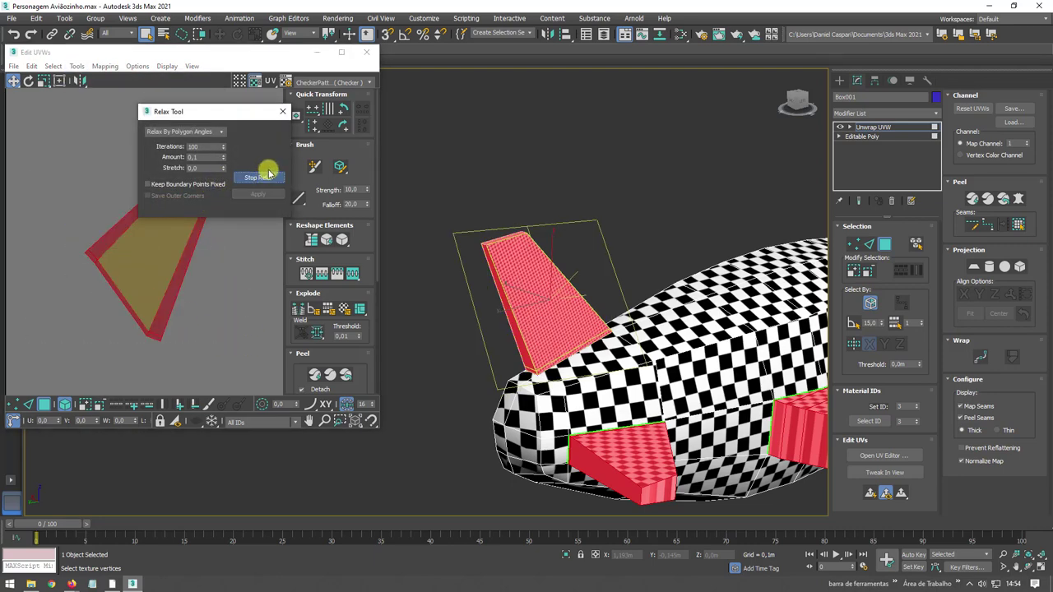
click(282, 111)
click(240, 257)
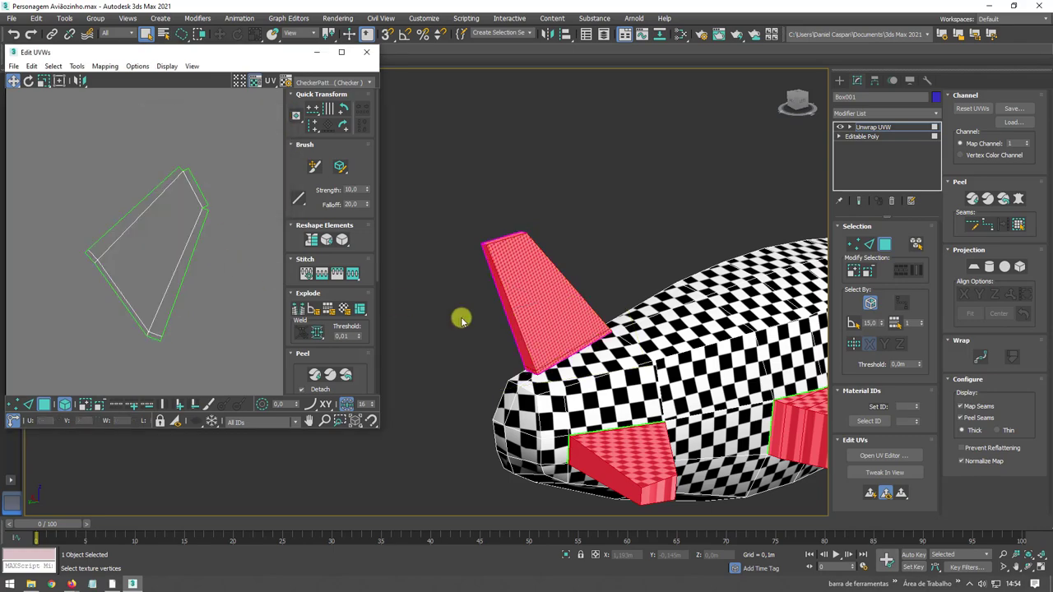
alt+middle_drag(461, 321, 538, 357)
Frame the full checker tile in the UV editor and marquee-select the rear wing's face.
scroll(578, 231, up, 3)
scroll(581, 244, up, 2)
scroll(451, 336, down, 2)
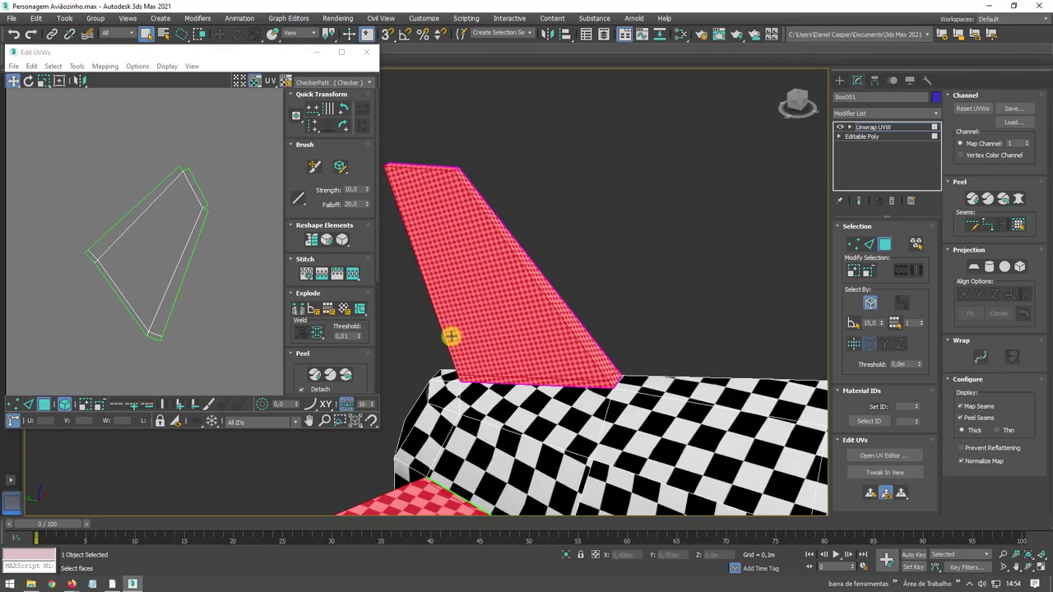
scroll(559, 315, up, 2)
scroll(625, 310, up, 2)
scroll(559, 315, up, 2)
scroll(559, 305, up, 2)
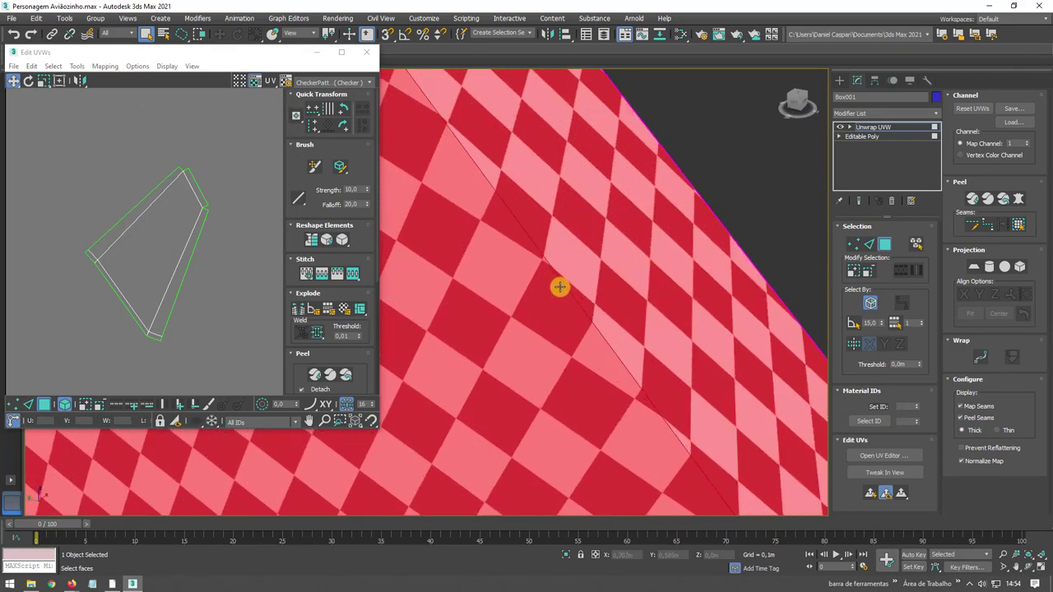
scroll(559, 292, up, 2)
scroll(526, 311, up, 2)
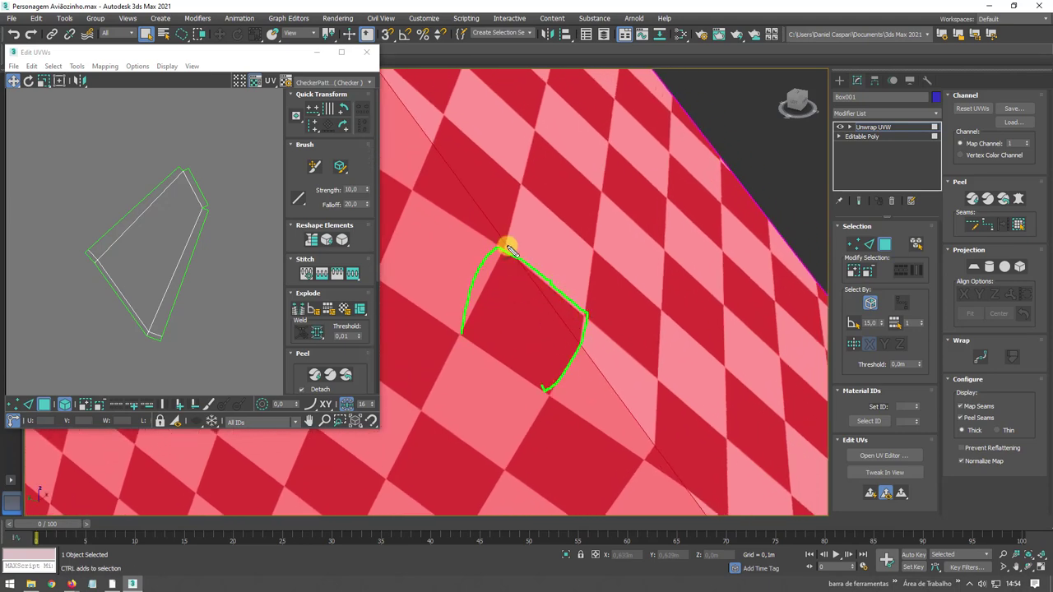
scroll(494, 205, down, 4)
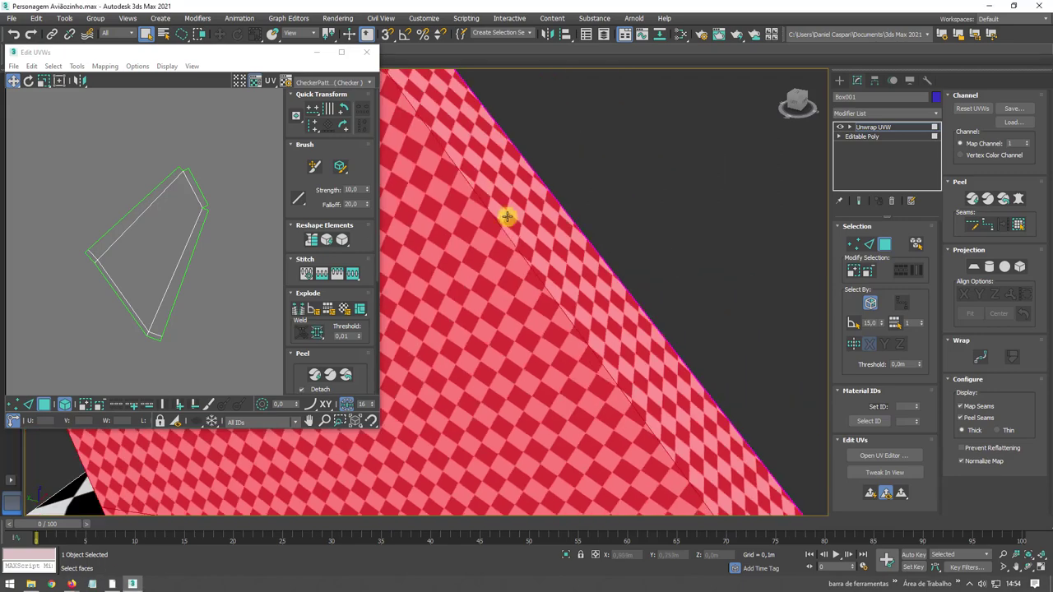
scroll(527, 280, down, 4)
scroll(494, 353, down, 2)
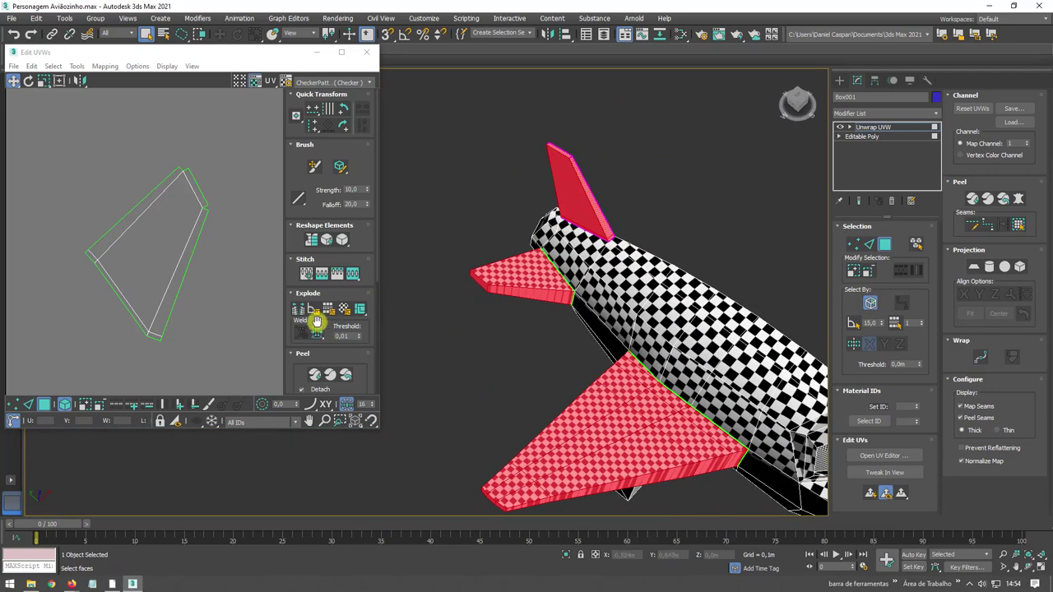
scroll(111, 275, down, 3)
scroll(94, 313, down, 2)
mouse_move(94, 313)
middle_down()
mouse_move(176, 217)
mouse_move(121, 249)
middle_up()
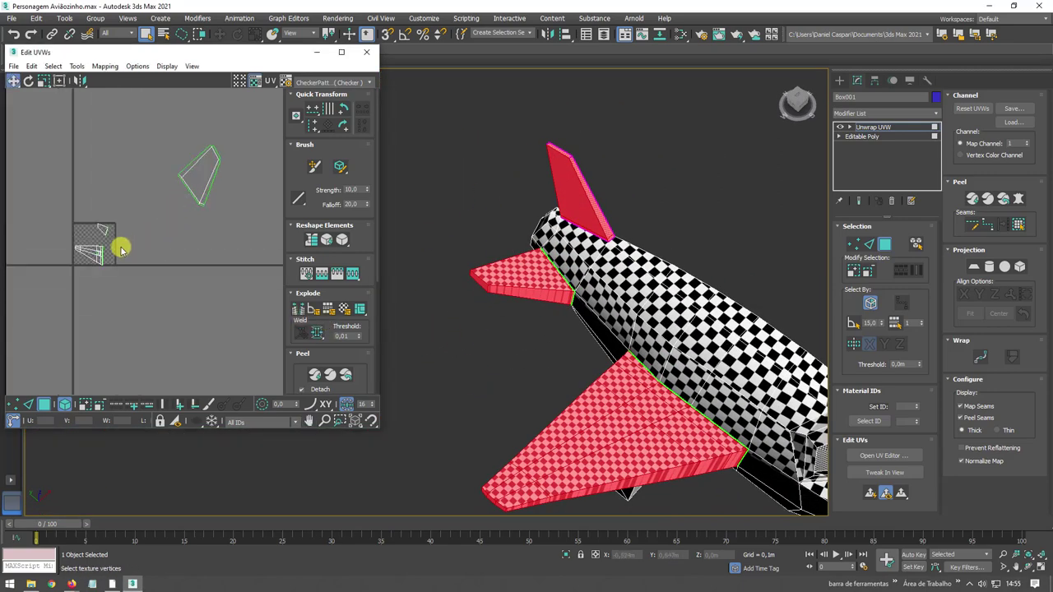
scroll(111, 255, up, 2)
drag(43, 236, 43, 234)
mouse_move(458, 348)
alt+middle_down()
mouse_move(647, 339)
mouse_move(699, 320)
mouse_move(697, 396)
alt+middle_up()
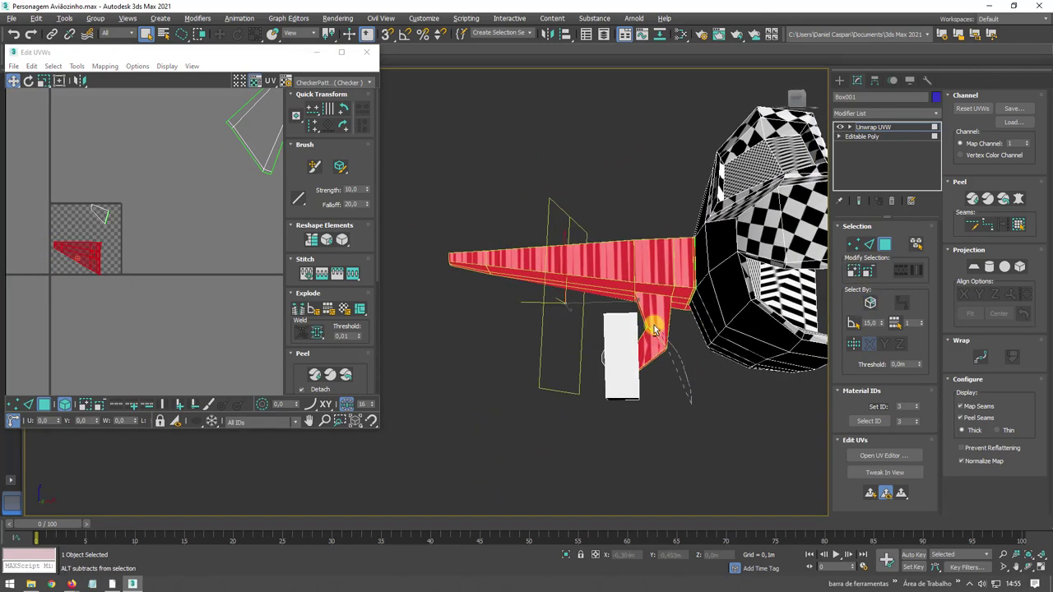
Tilt the mapping gizmo and move the red UV island off the checker tile.
drag(598, 401, 689, 385)
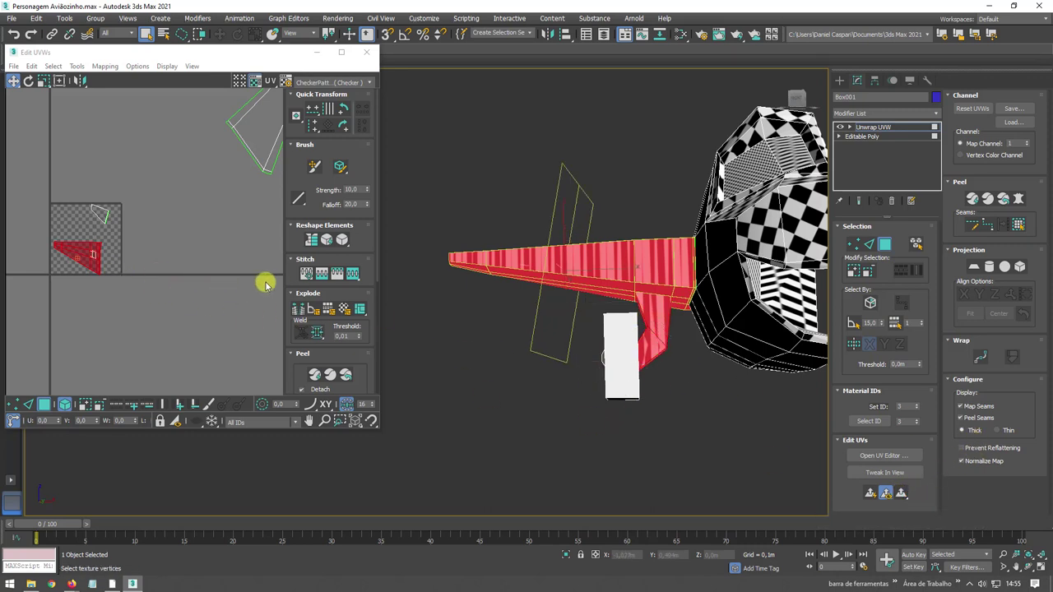
mouse_move(90, 254)
mouse_down()
mouse_move(164, 252)
mouse_move(155, 235)
mouse_up()
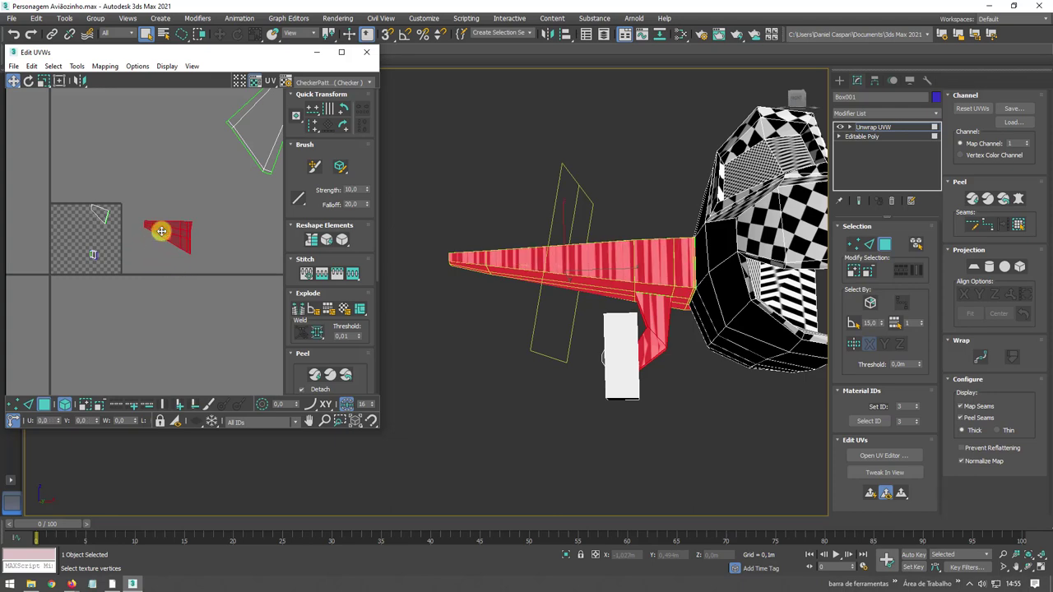
scroll(170, 235, up, 3)
scroll(685, 268, up, 2)
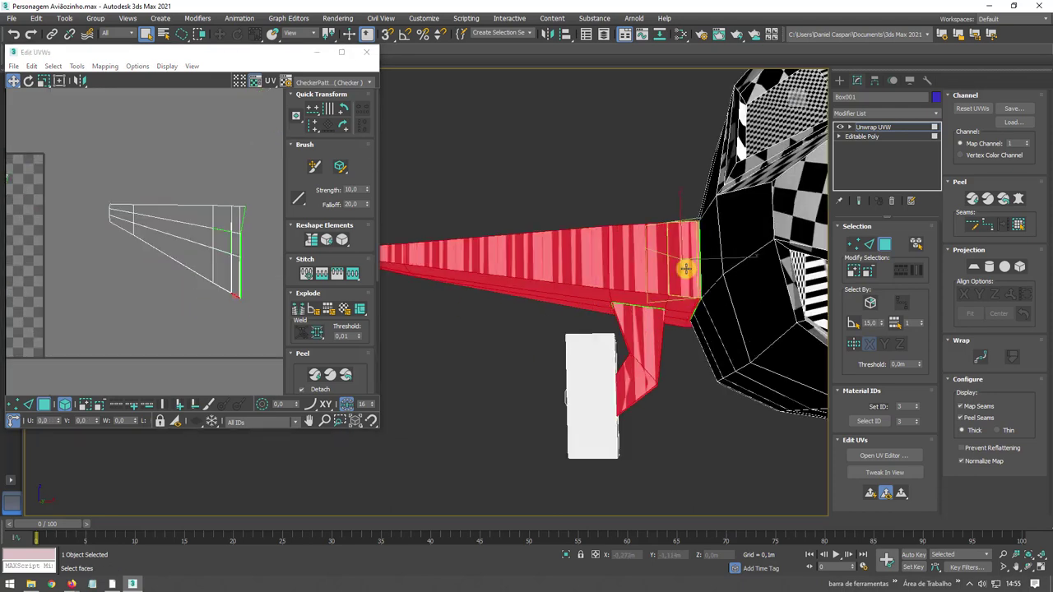
scroll(683, 270, up, 2)
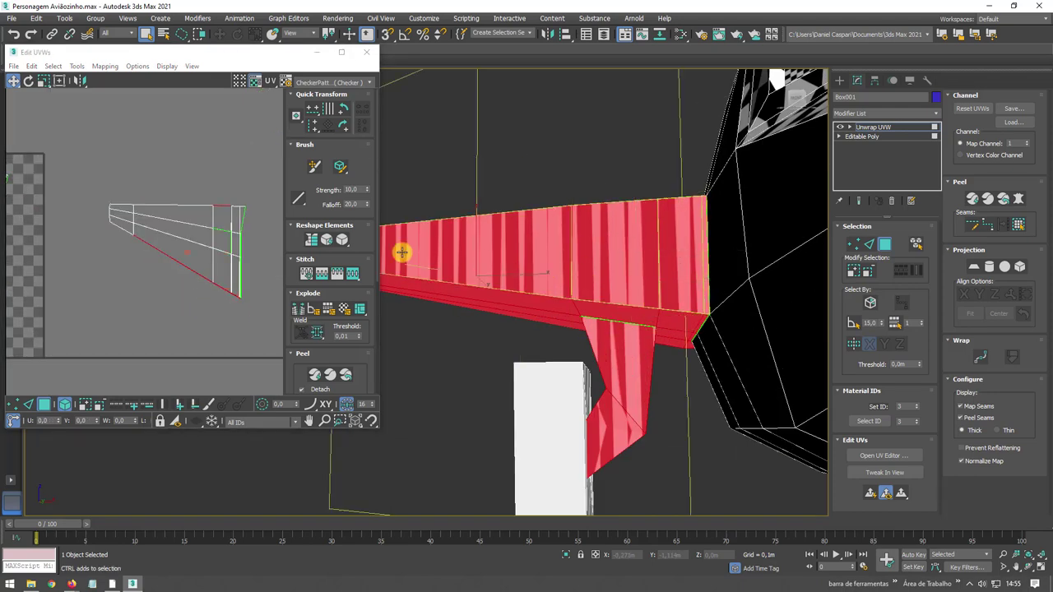
Add the remaining wing faces, including the end face, and planar map them.
alt+middle_drag(496, 257, 597, 263)
mouse_move(504, 250)
alt+middle_down()
mouse_move(449, 247)
mouse_move(560, 277)
mouse_move(559, 289)
mouse_move(685, 311)
alt+middle_up()
ctrl+click(491, 291)
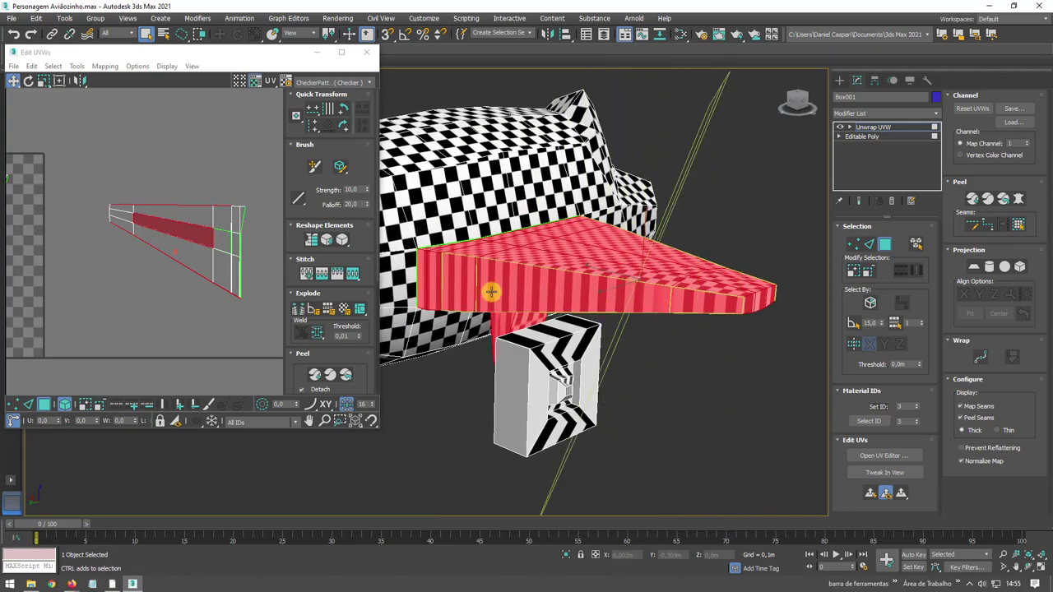
ctrl+click(418, 281)
ctrl+click(435, 283)
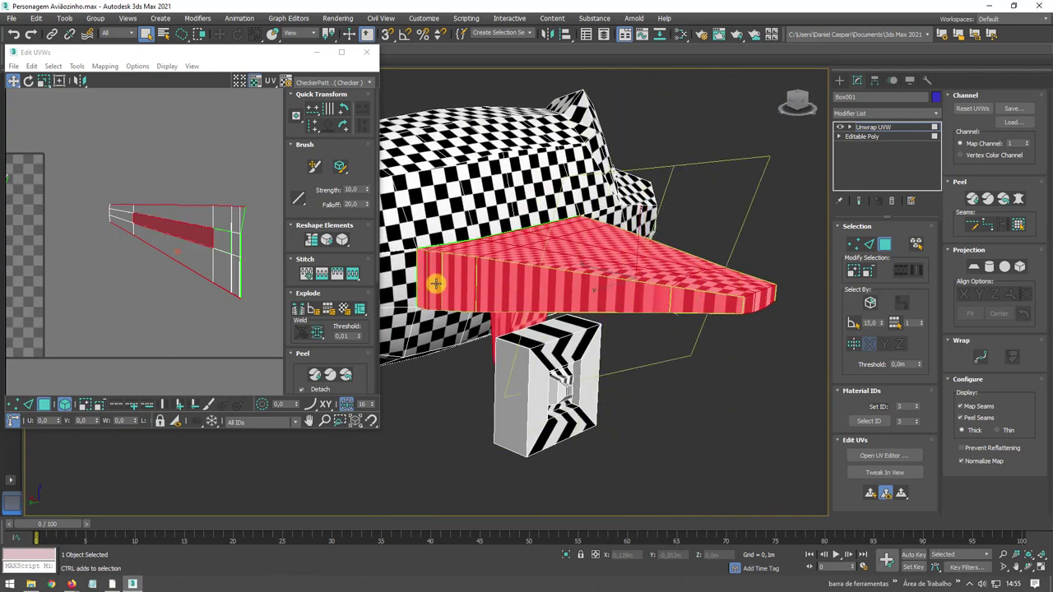
click(872, 491)
Select the wing tip face and give it its own planar projection.
scroll(165, 220, down, 2)
scroll(172, 225, down, 3)
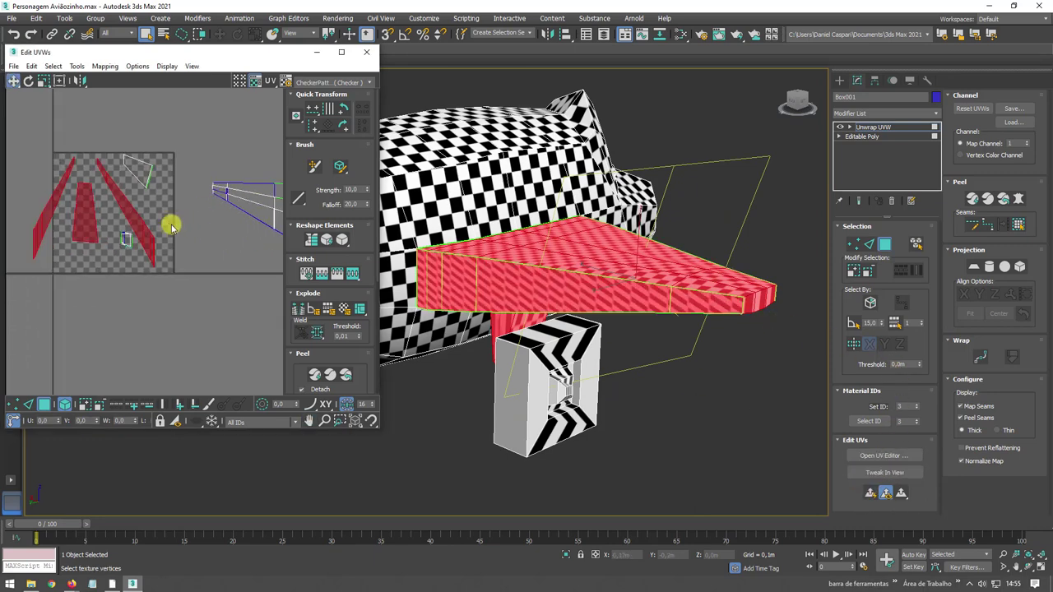
mouse_move(148, 238)
middle_down()
mouse_move(250, 390)
mouse_move(242, 206)
middle_up()
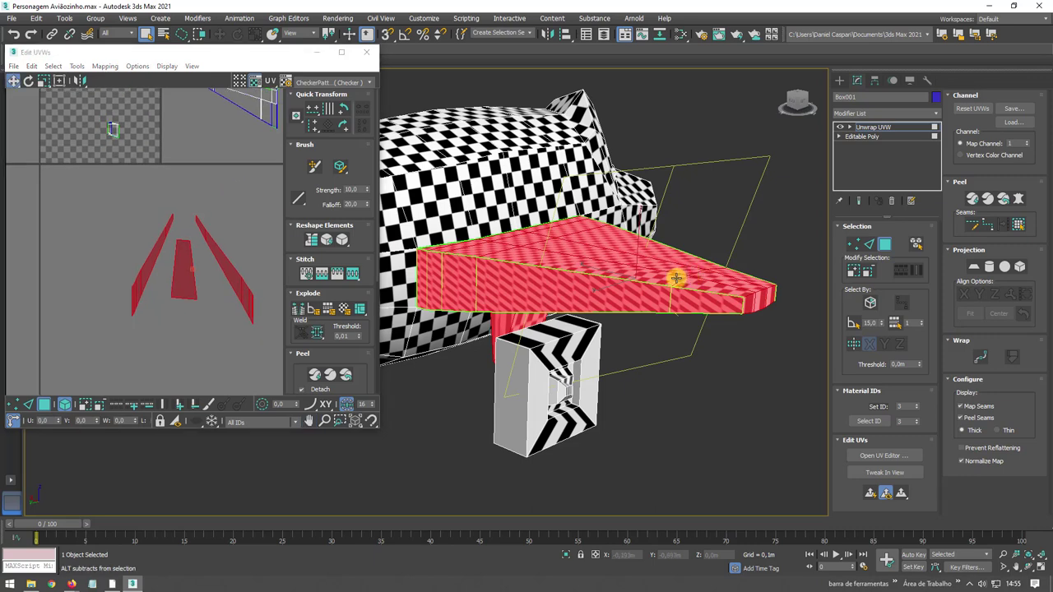
alt+middle_drag(674, 277, 695, 301)
click(695, 301)
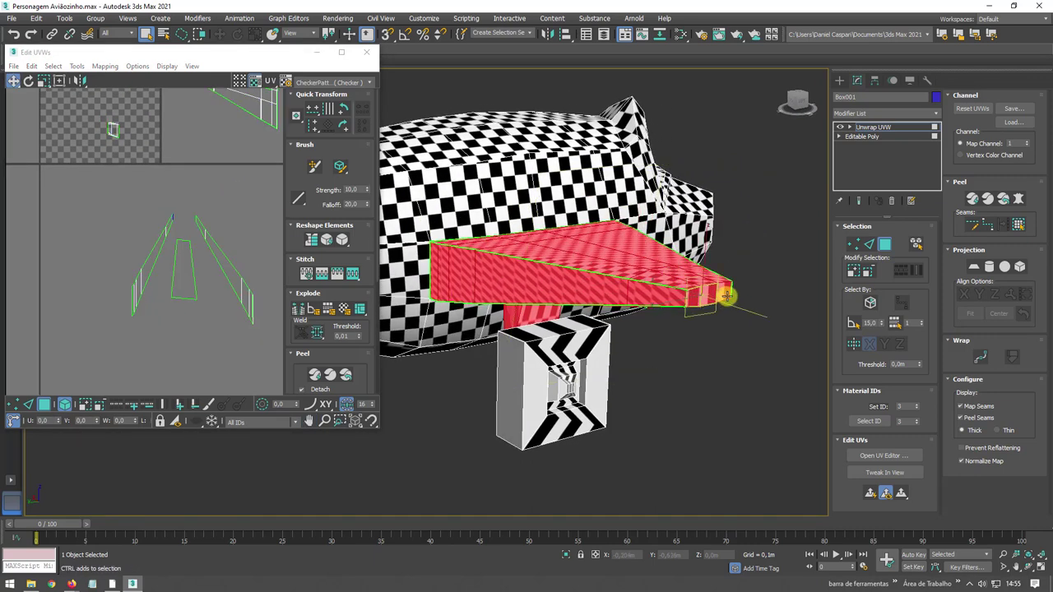
click(869, 498)
Select the existing UV strips and small island, then frame all islands in view.
scroll(172, 201, down, 2)
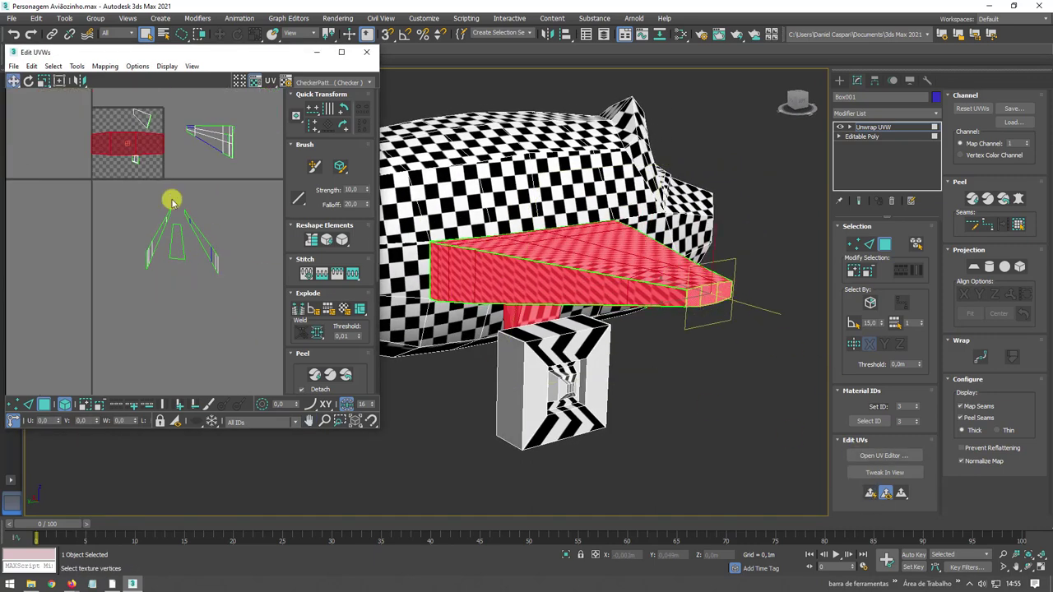
scroll(167, 216, up, 2)
click(142, 232)
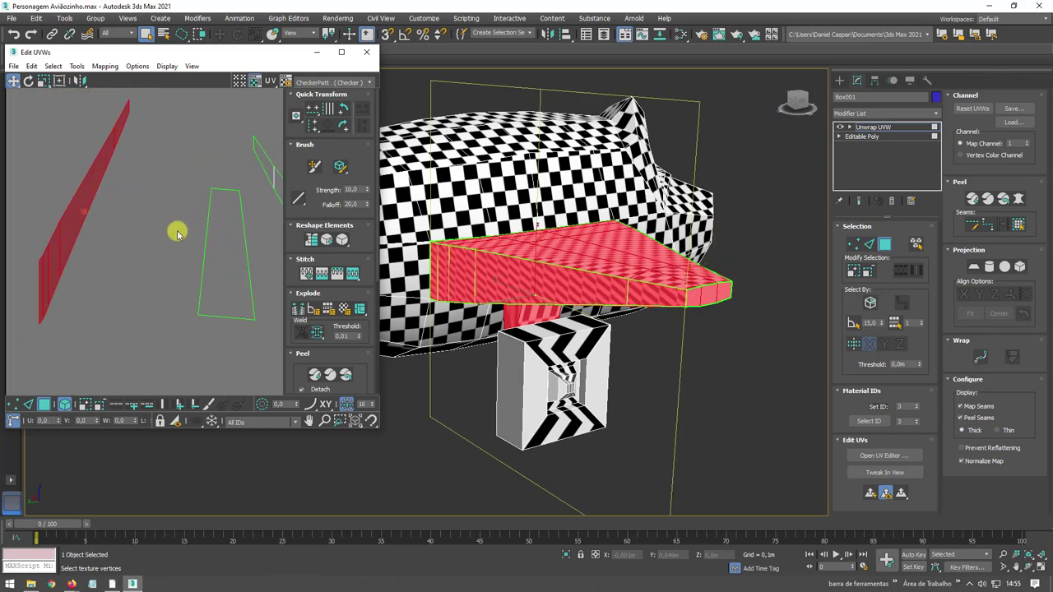
click(245, 217)
scroll(189, 239, down, 2)
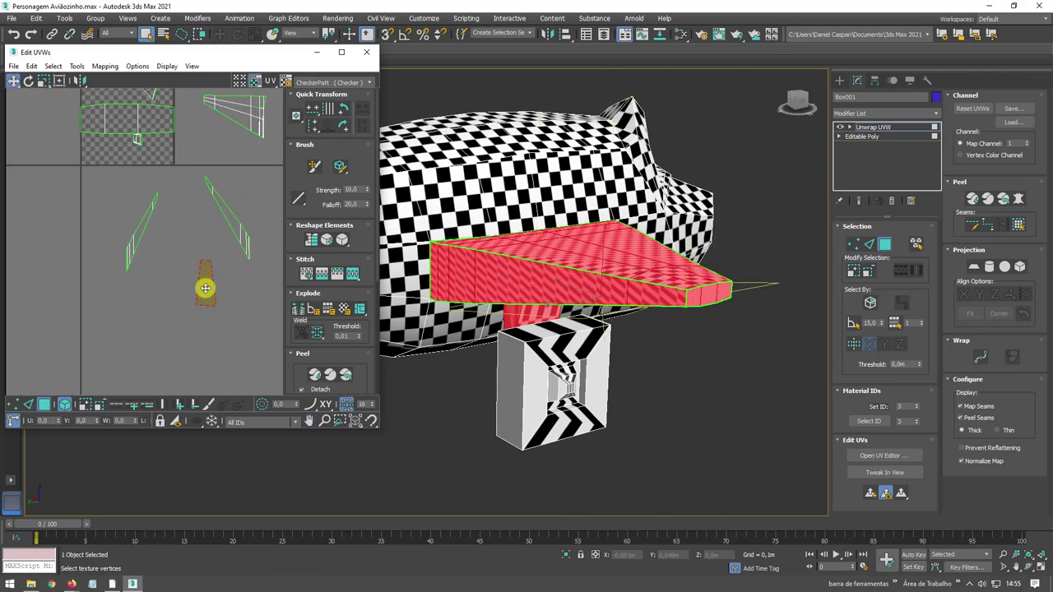
click(206, 284)
mouse_move(461, 263)
alt+middle_down()
mouse_move(510, 242)
mouse_move(481, 235)
mouse_move(611, 295)
alt+middle_up()
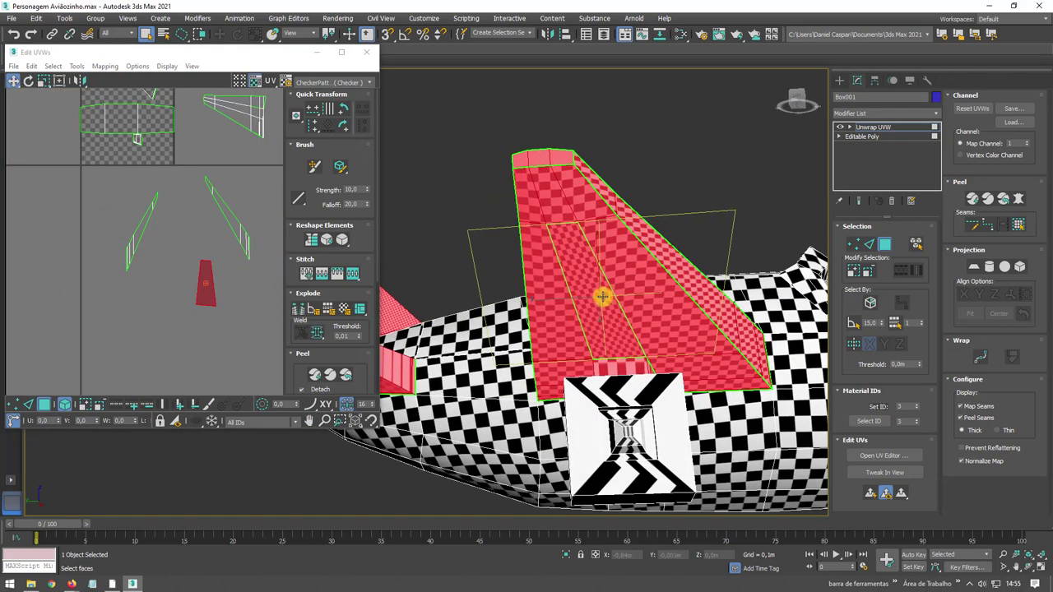
scroll(176, 308, down, 2)
scroll(108, 227, down, 2)
middle_drag(107, 228, 109, 238)
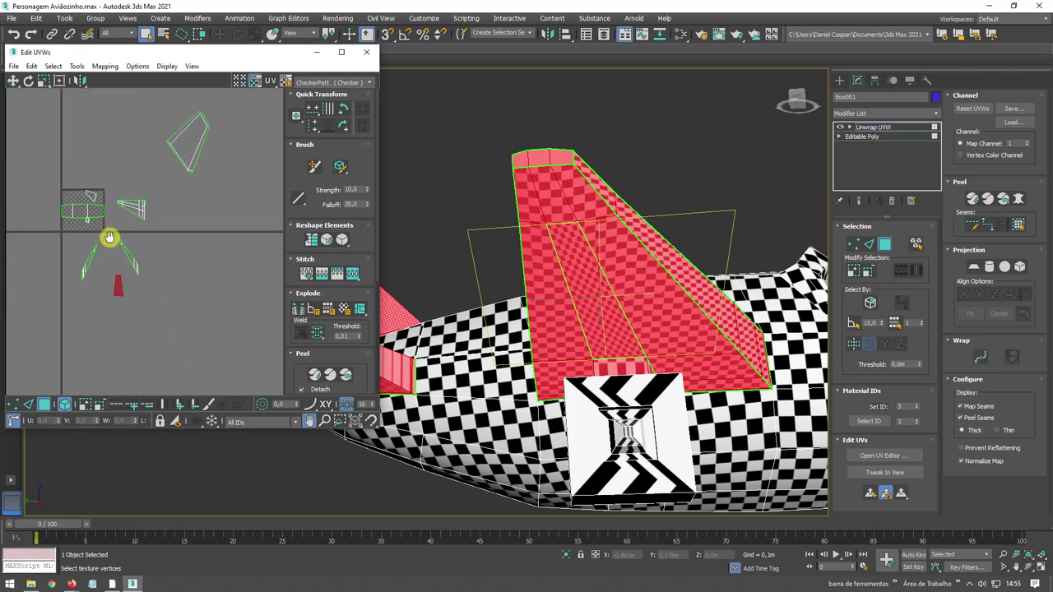
scroll(176, 239, up, 3)
Planar map the selected tail fin faces and move that island to the lower left.
click(658, 284)
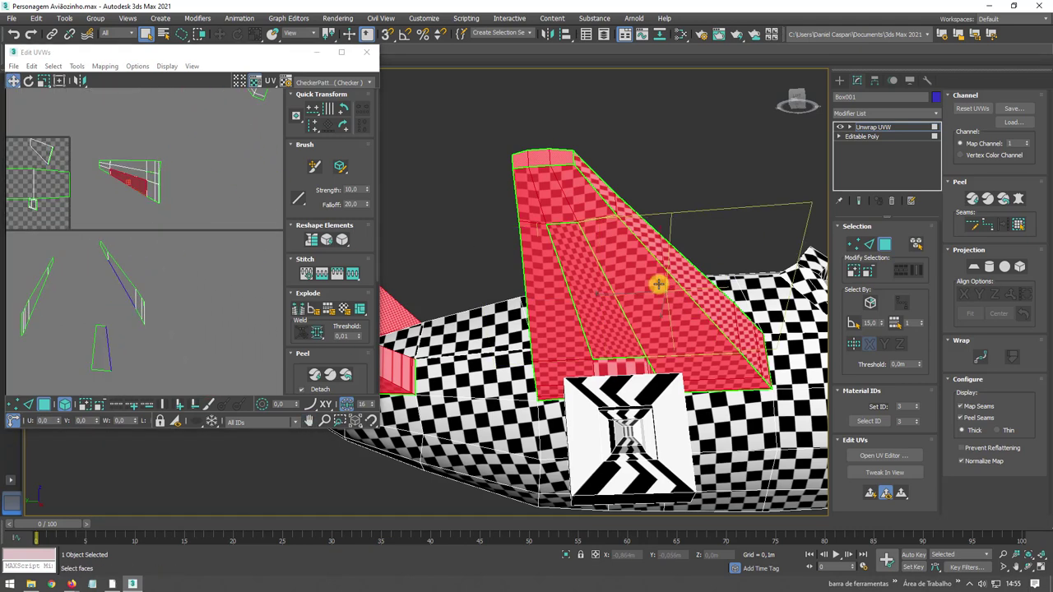
click(99, 360)
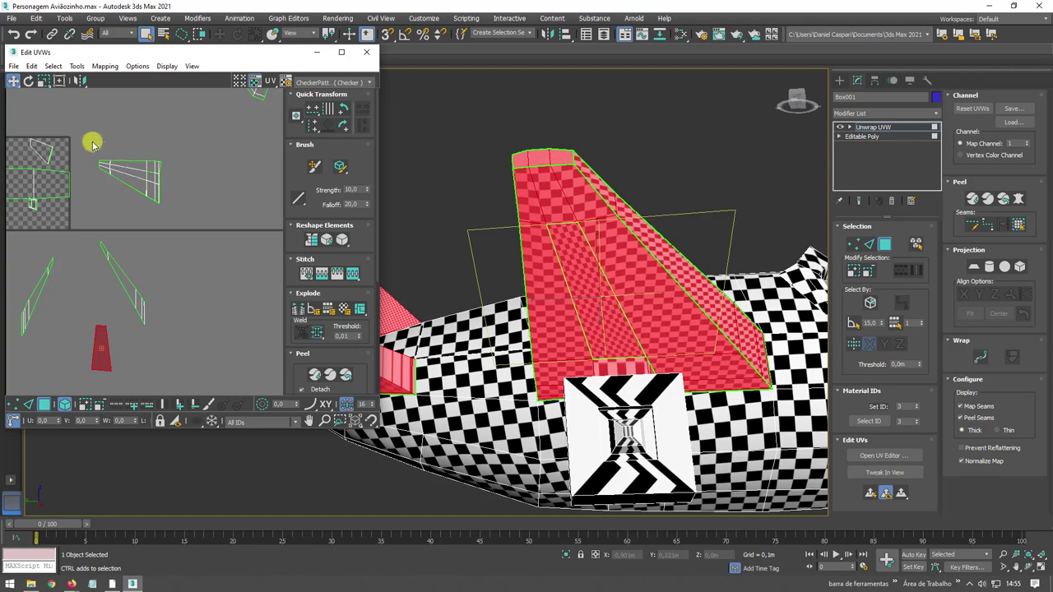
click(735, 321)
click(869, 493)
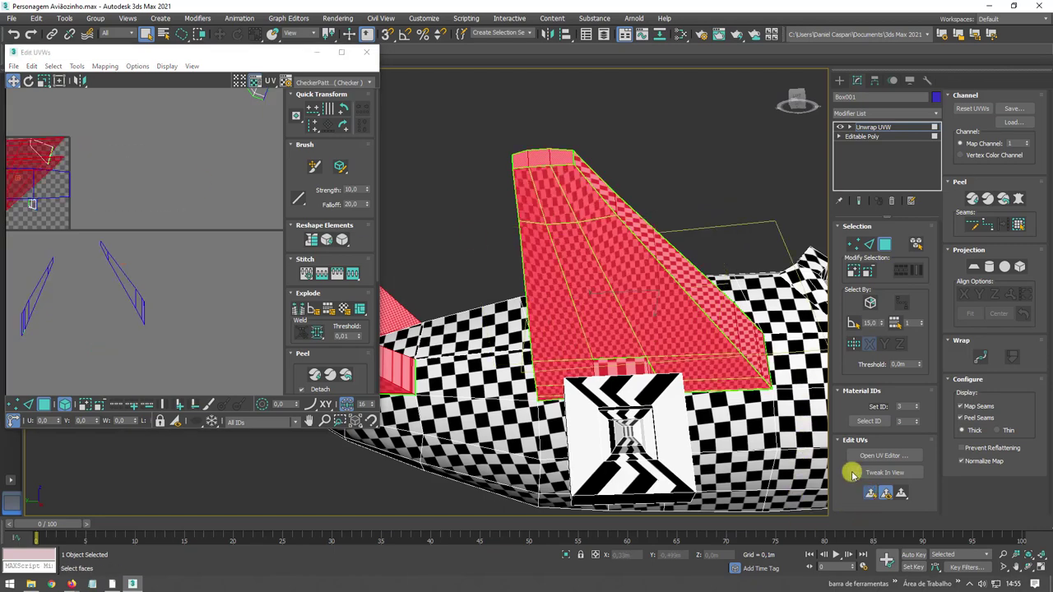
scroll(78, 183, down, 2)
drag(87, 247, 34, 356)
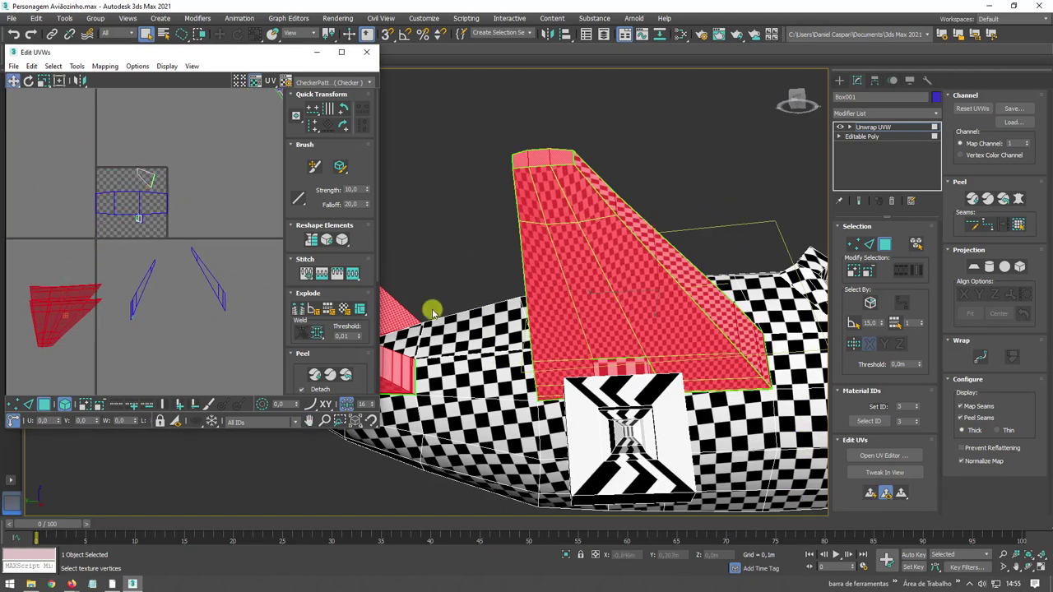
mouse_move(434, 305)
alt+middle_down()
mouse_move(583, 357)
mouse_move(570, 370)
alt+middle_up()
Frame the upper UV islands and orbit to view the wing from the side.
scroll(98, 327, up, 1)
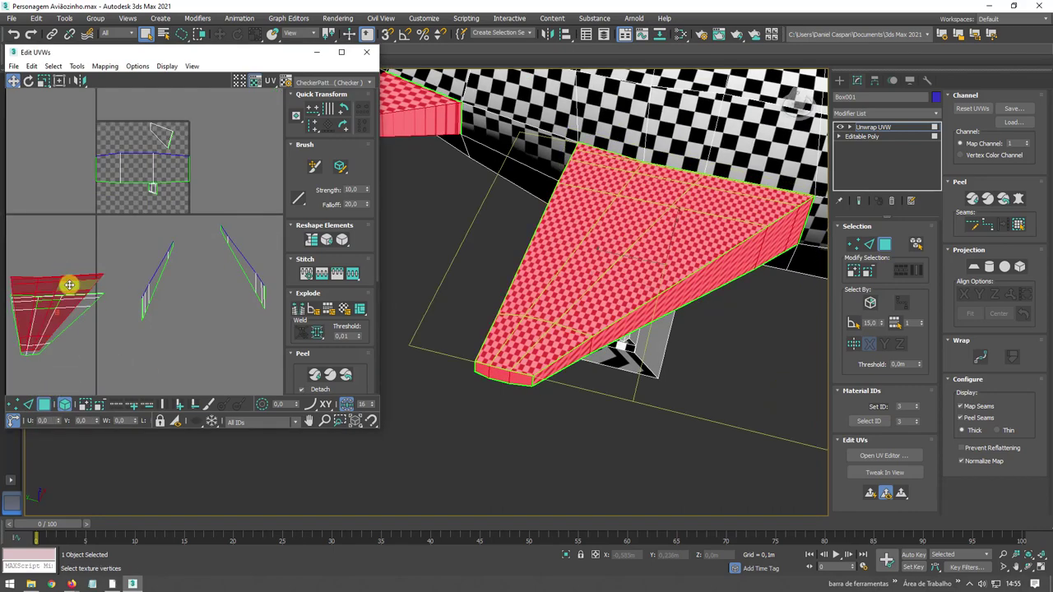
middle_drag(66, 282, 60, 189)
scroll(61, 189, down, 2)
scroll(576, 376, up, 2)
scroll(575, 375, down, 3)
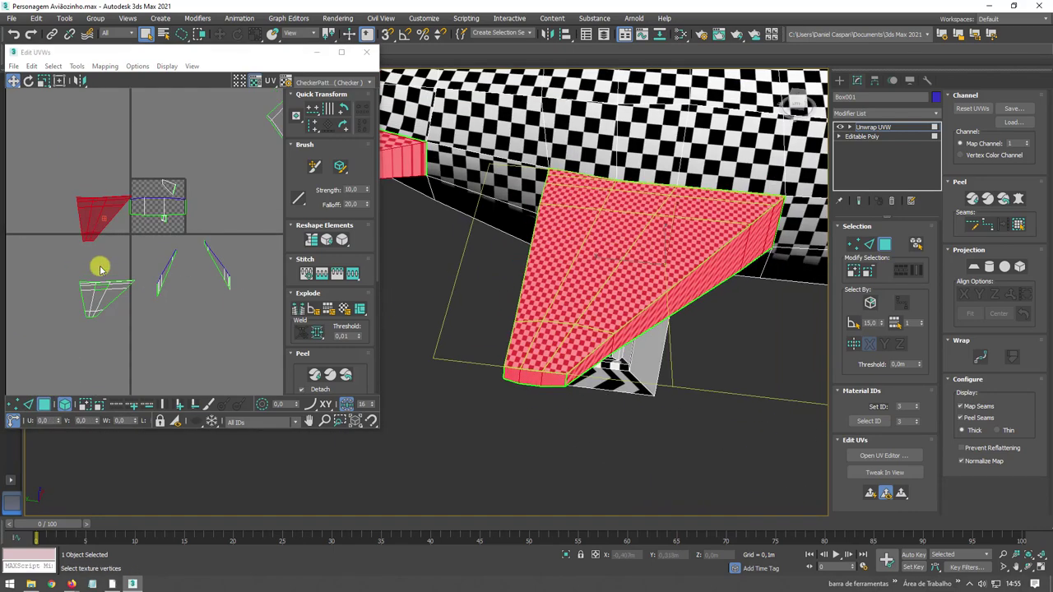
scroll(111, 255, up, 1)
scroll(170, 243, up, 1)
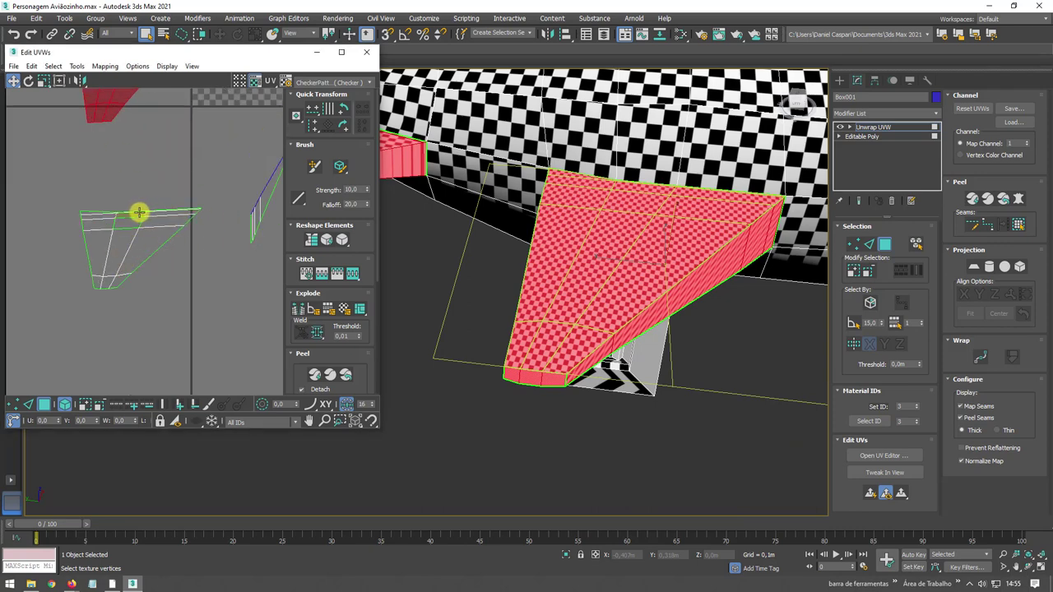
scroll(131, 222, down, 1)
scroll(135, 230, up, 4)
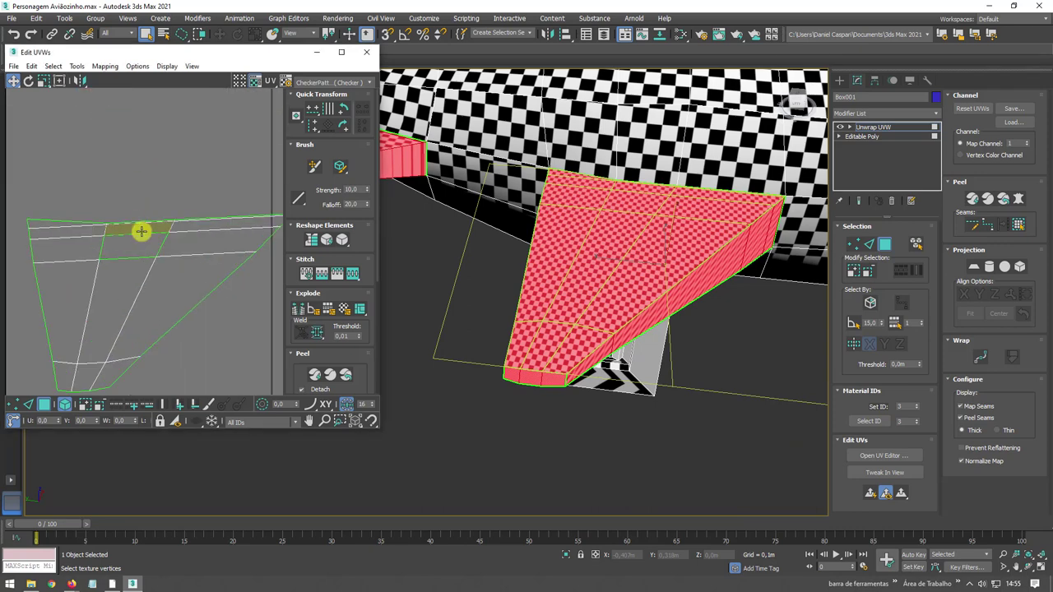
mouse_move(509, 330)
alt+middle_down()
mouse_move(505, 277)
mouse_move(713, 354)
alt+middle_up()
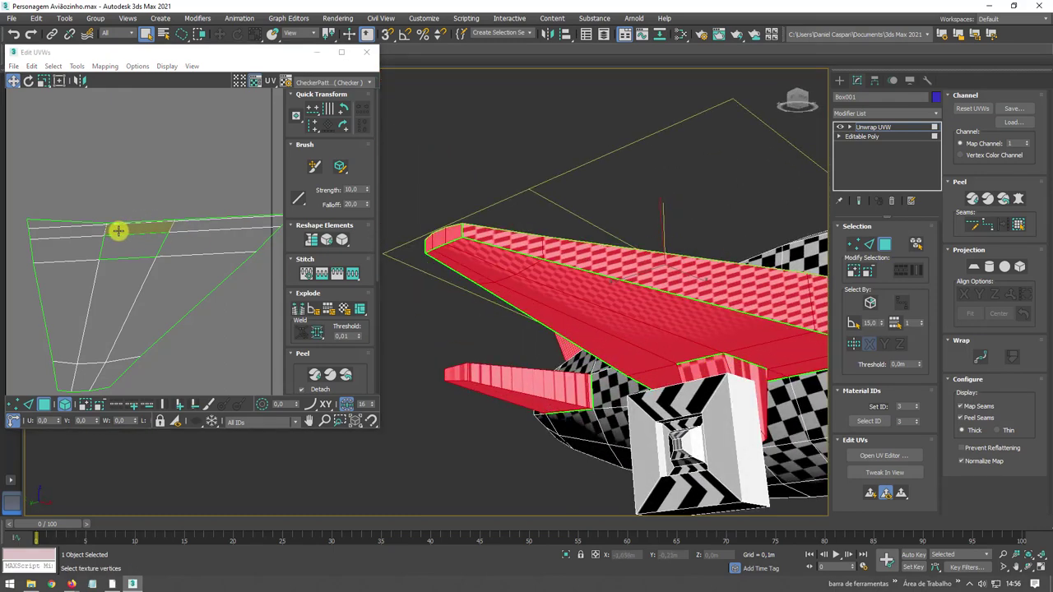
scroll(118, 231, down, 2)
scroll(135, 318, down, 2)
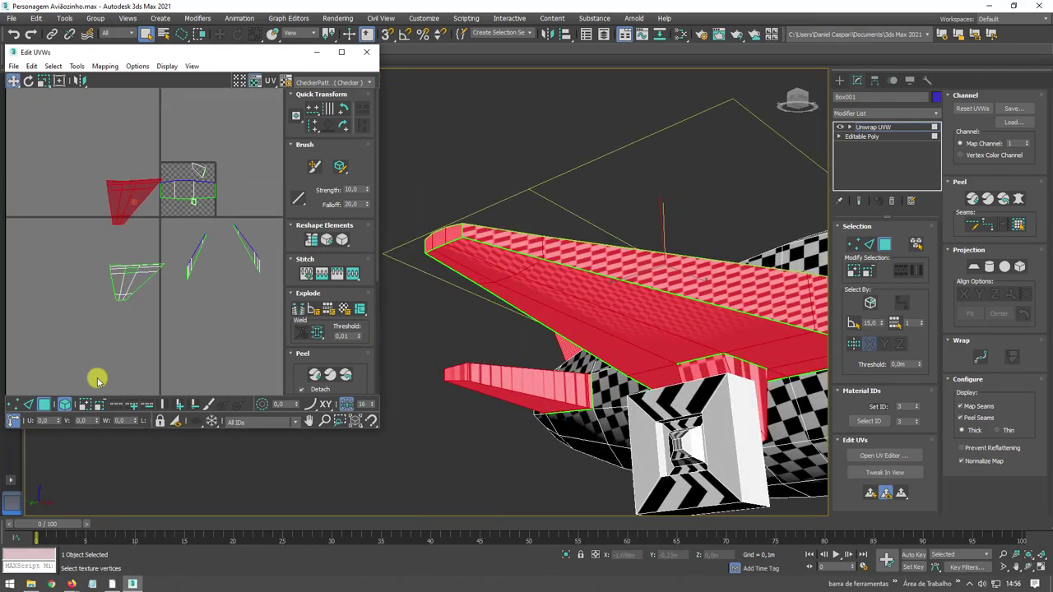
Stitch the wing island's open UV edges to their partner edges in two passes.
click(29, 405)
scroll(144, 306, up, 3)
click(138, 264)
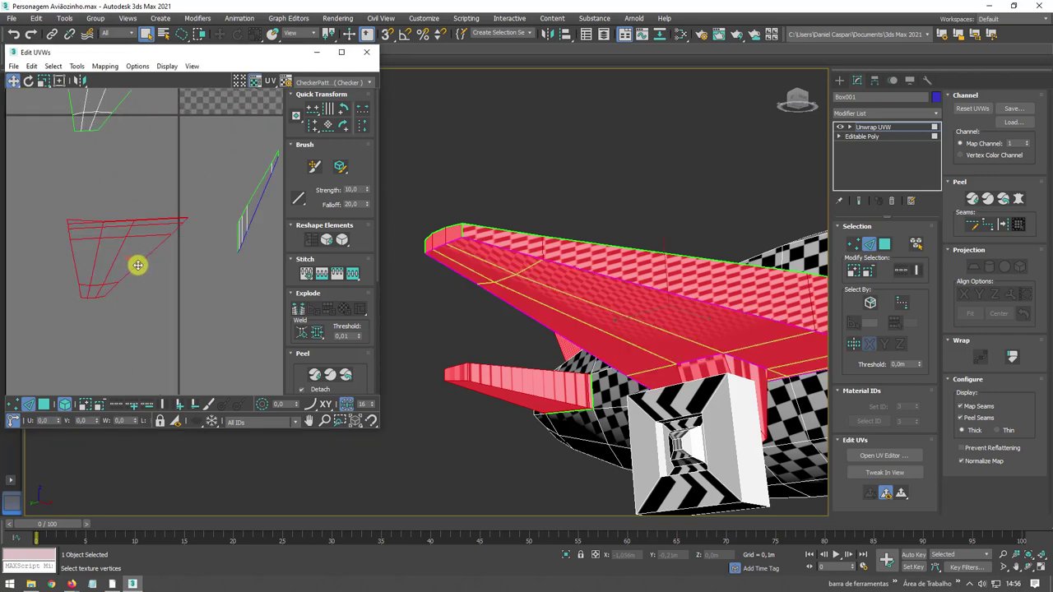
click(137, 266)
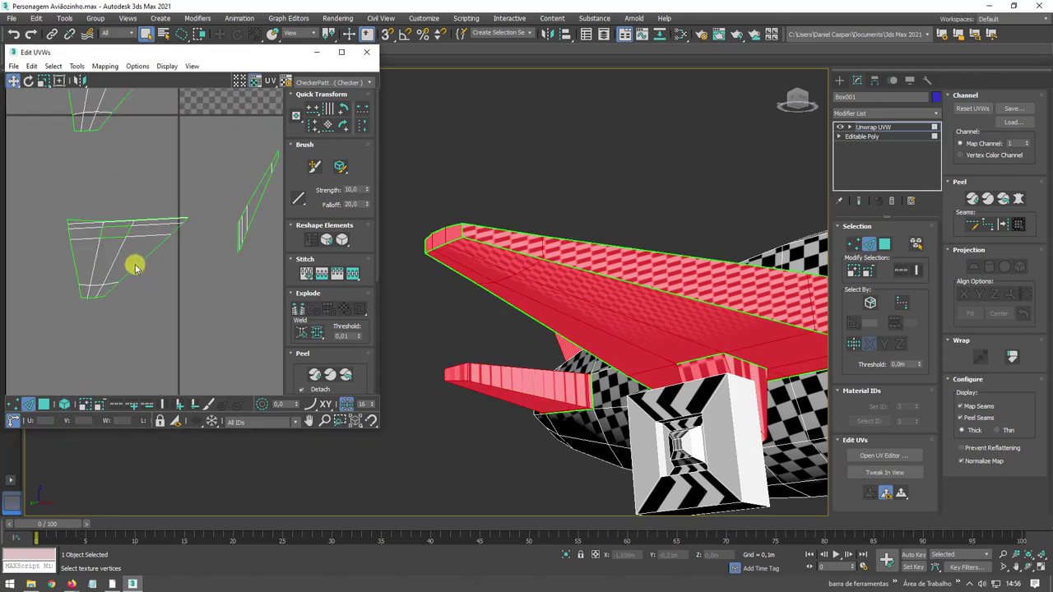
click(76, 65)
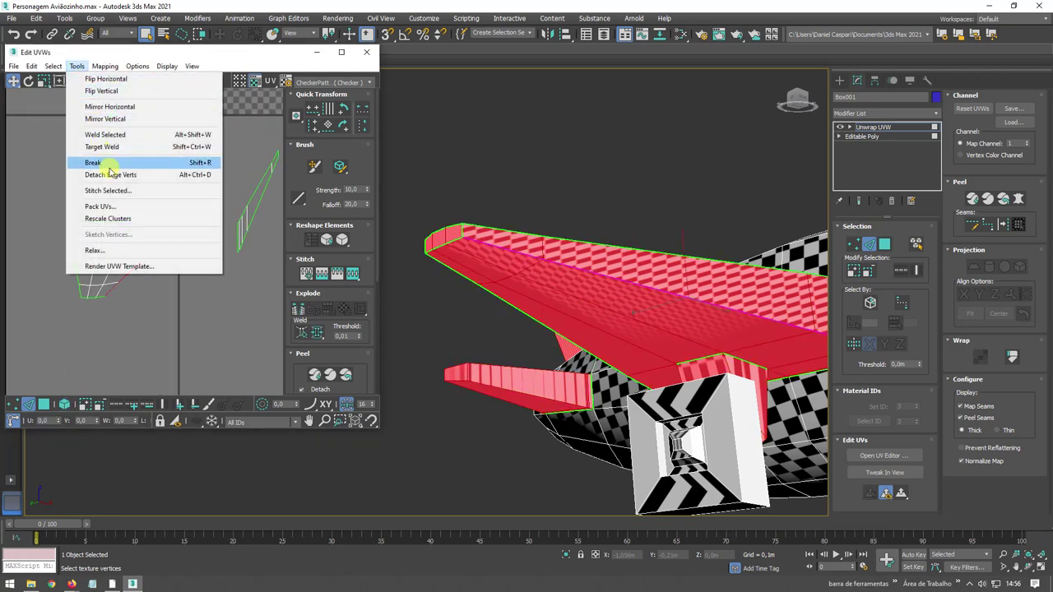
click(111, 188)
click(139, 52)
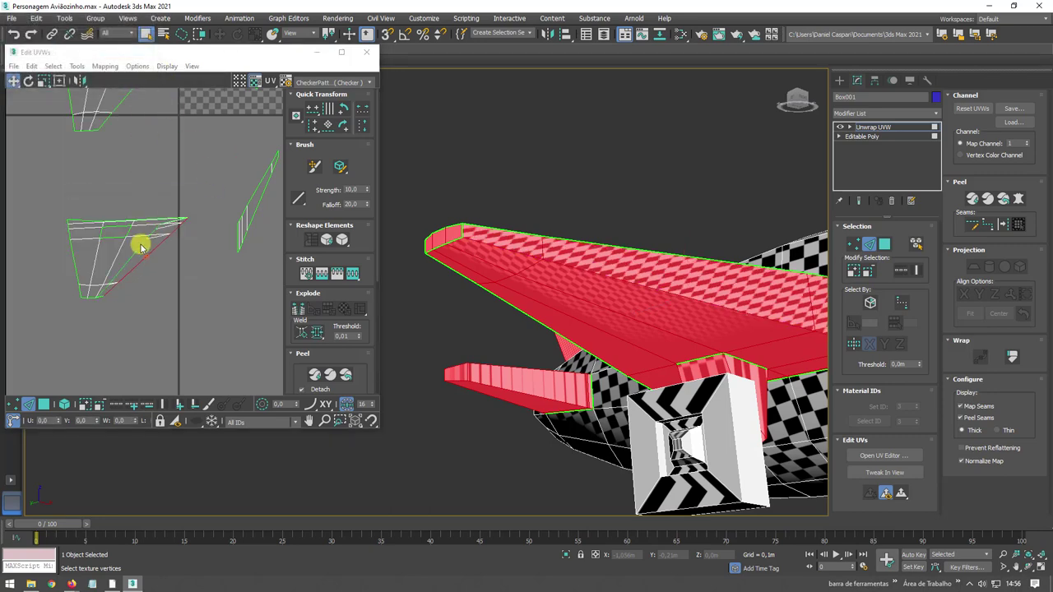
click(142, 244)
click(77, 66)
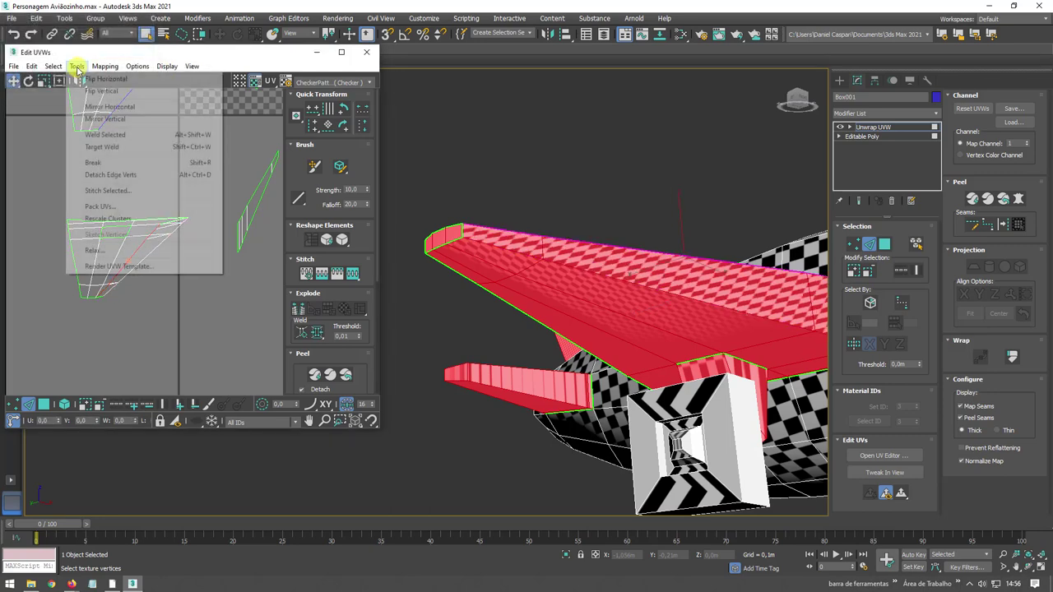
click(107, 198)
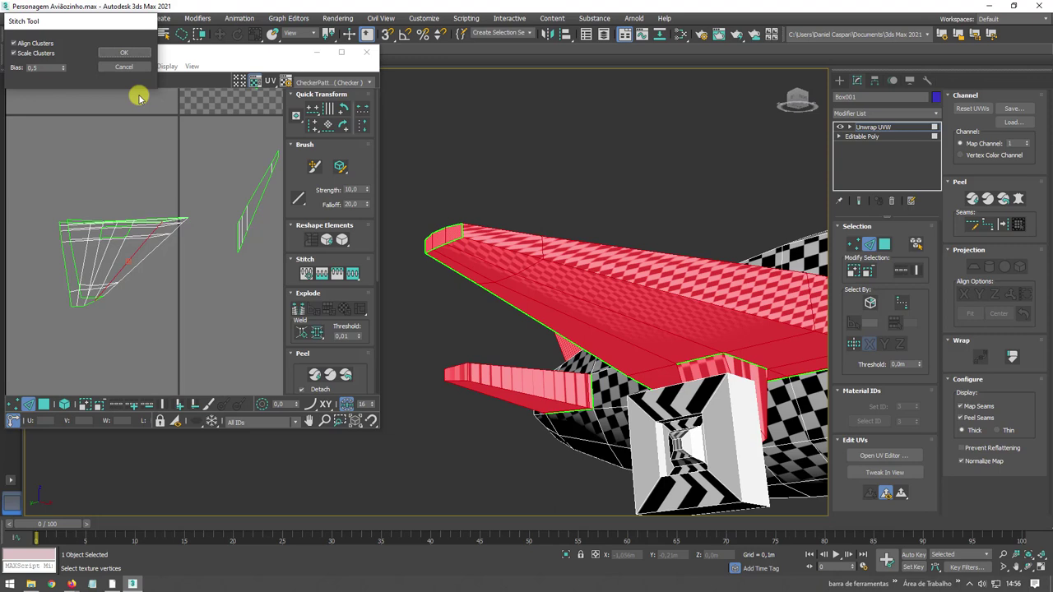
click(124, 52)
Select the whole wing UV island and relax it until the checker is even.
scroll(82, 187, down, 3)
click(64, 405)
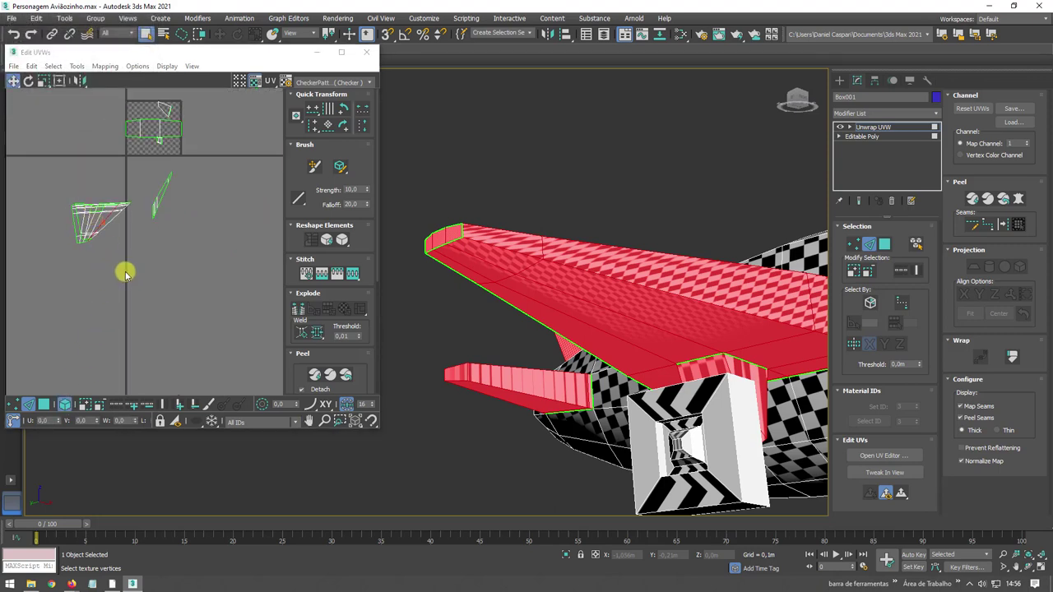
click(69, 225)
click(77, 65)
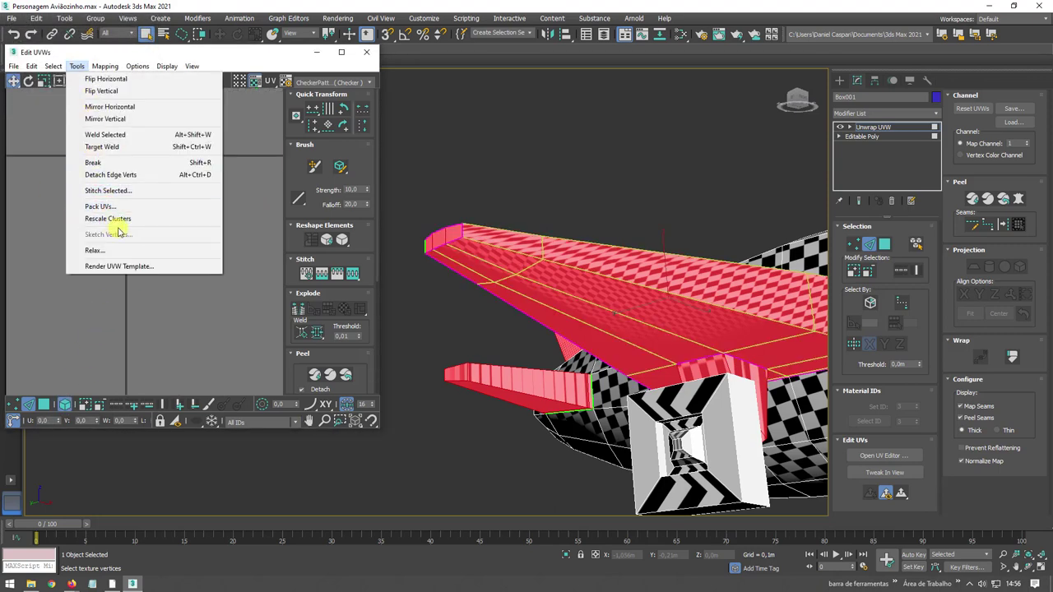
click(105, 251)
click(259, 177)
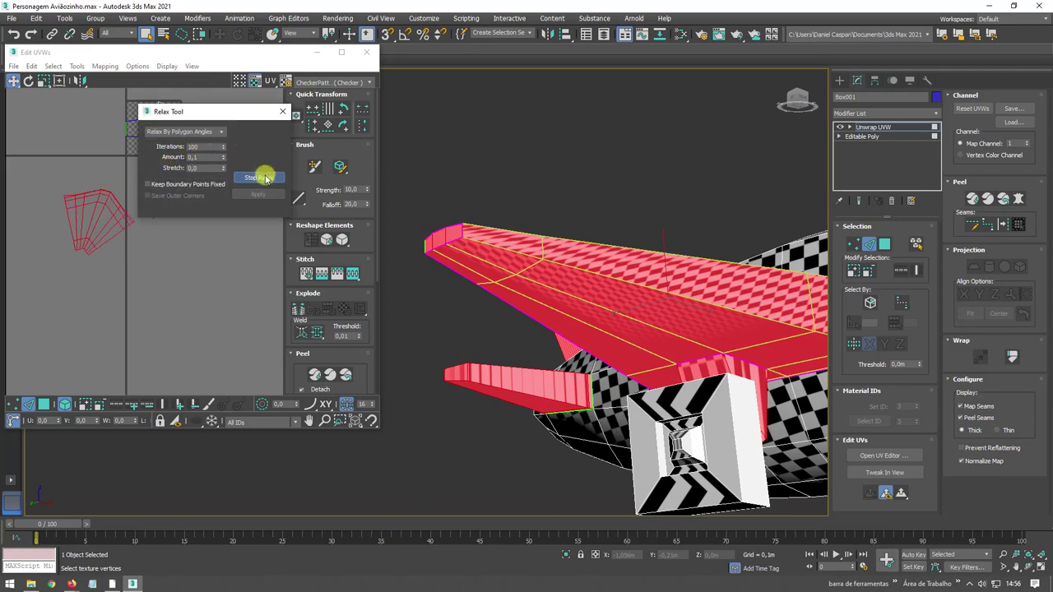
click(265, 178)
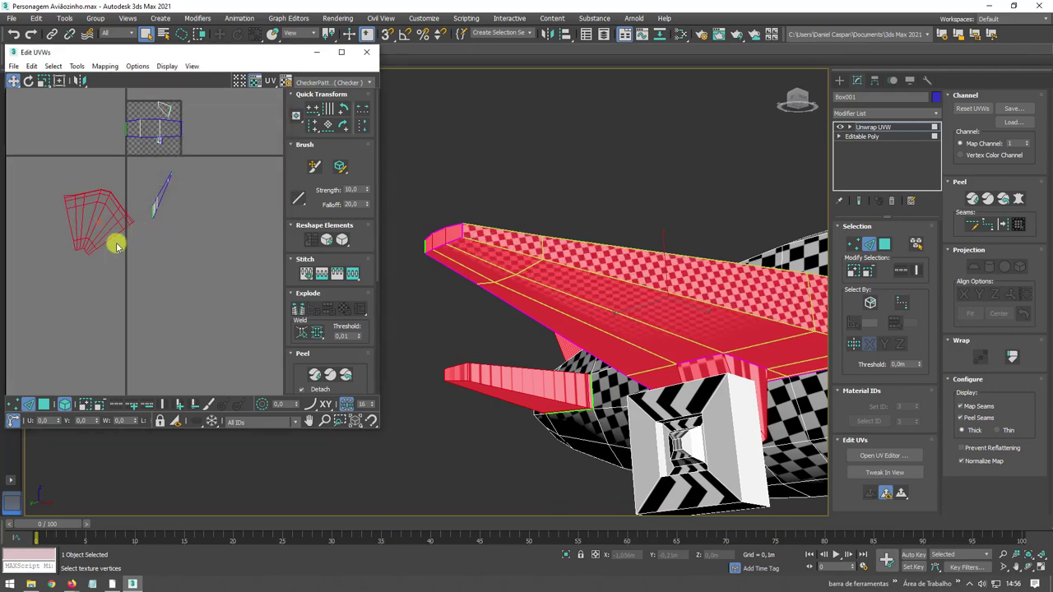
mouse_move(565, 266)
alt+middle_down()
mouse_move(611, 371)
mouse_move(630, 348)
mouse_move(583, 309)
mouse_move(493, 304)
alt+middle_up()
Stitch the wing island's remaining open seam edge.
scroll(96, 268, up, 2)
scroll(148, 259, up, 3)
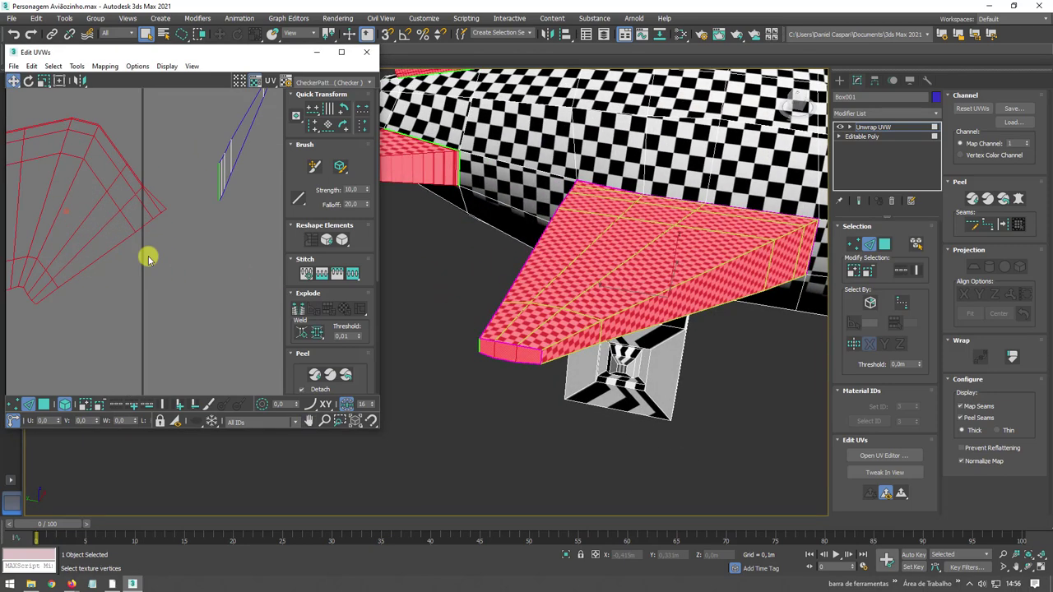
click(43, 404)
click(85, 274)
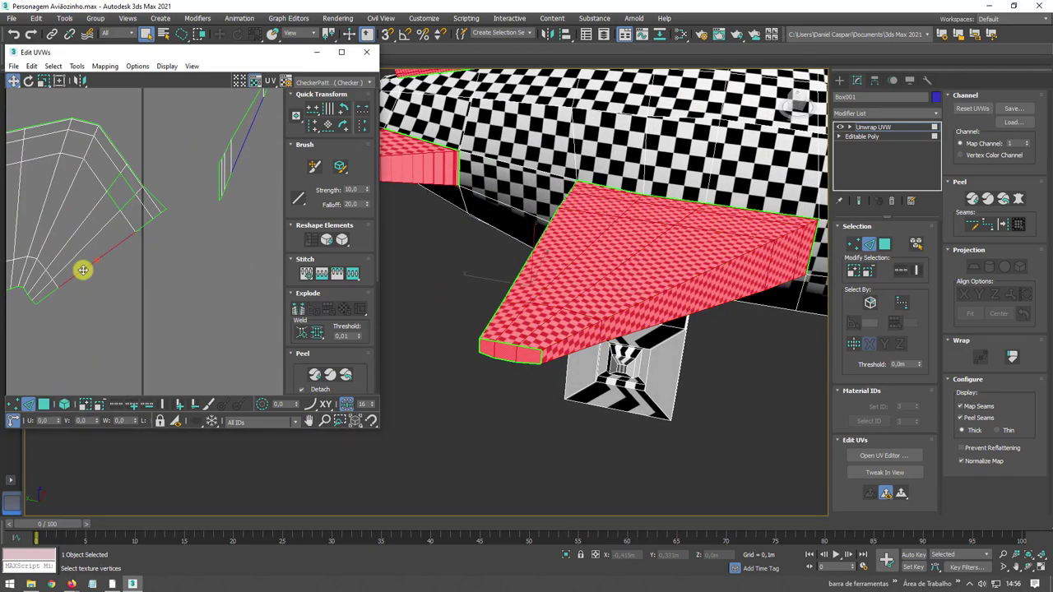
click(77, 65)
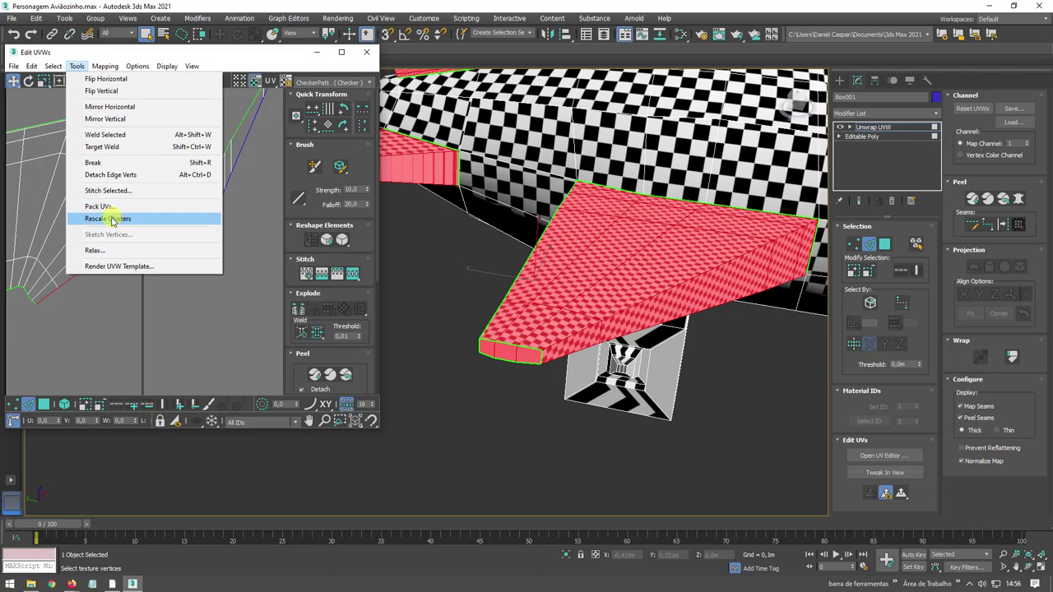
click(111, 195)
key(Return)
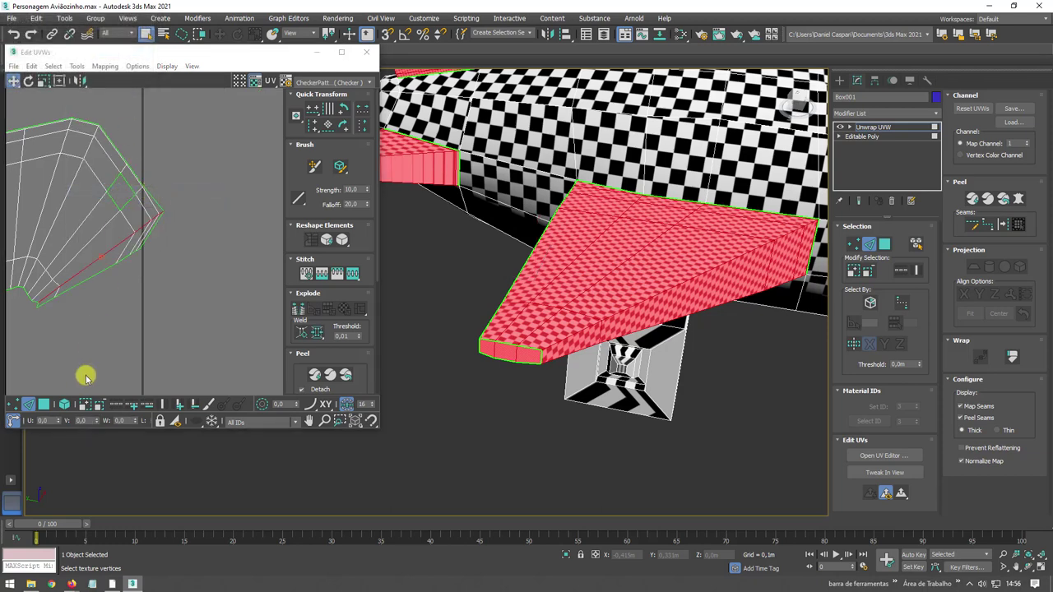
Select the whole wing UV island and relax it again for uniform checker squares.
click(69, 404)
click(94, 190)
click(74, 66)
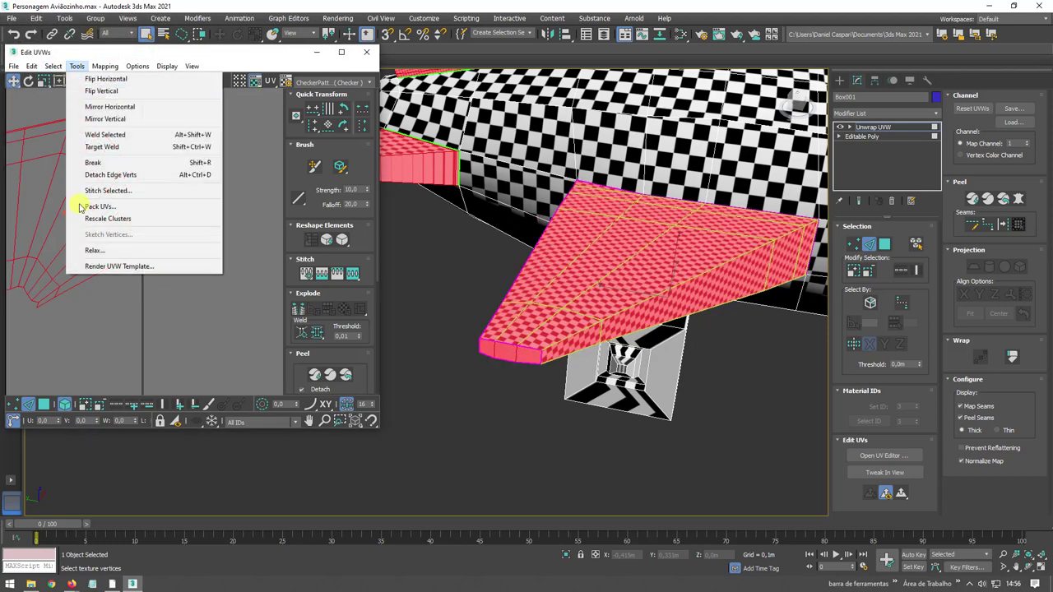
click(94, 251)
click(260, 178)
click(262, 178)
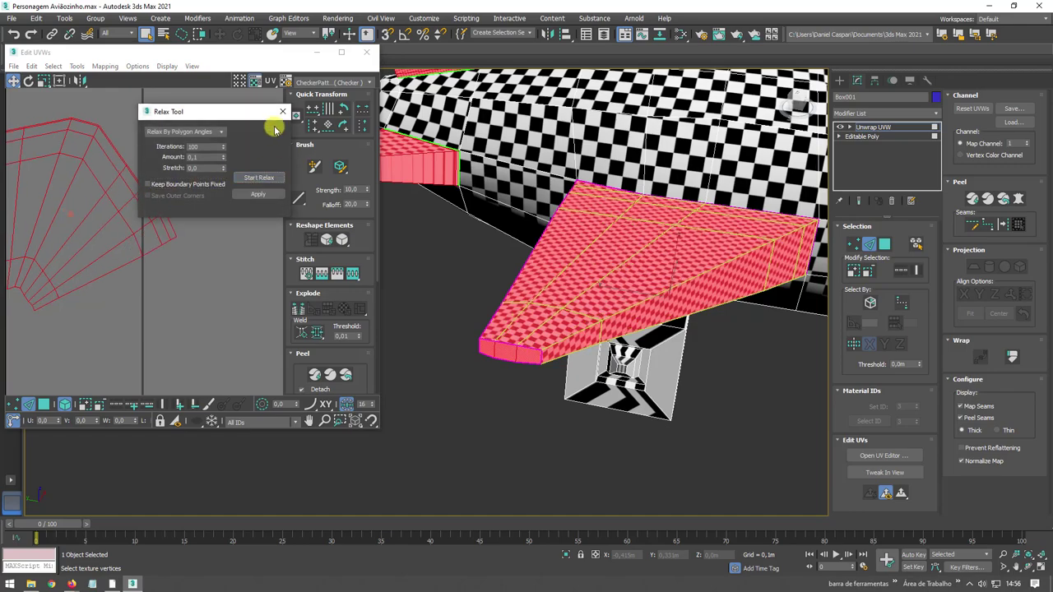
click(283, 111)
scroll(206, 172, down, 2)
scroll(206, 172, down, 2)
alt+middle_drag(655, 305, 696, 280)
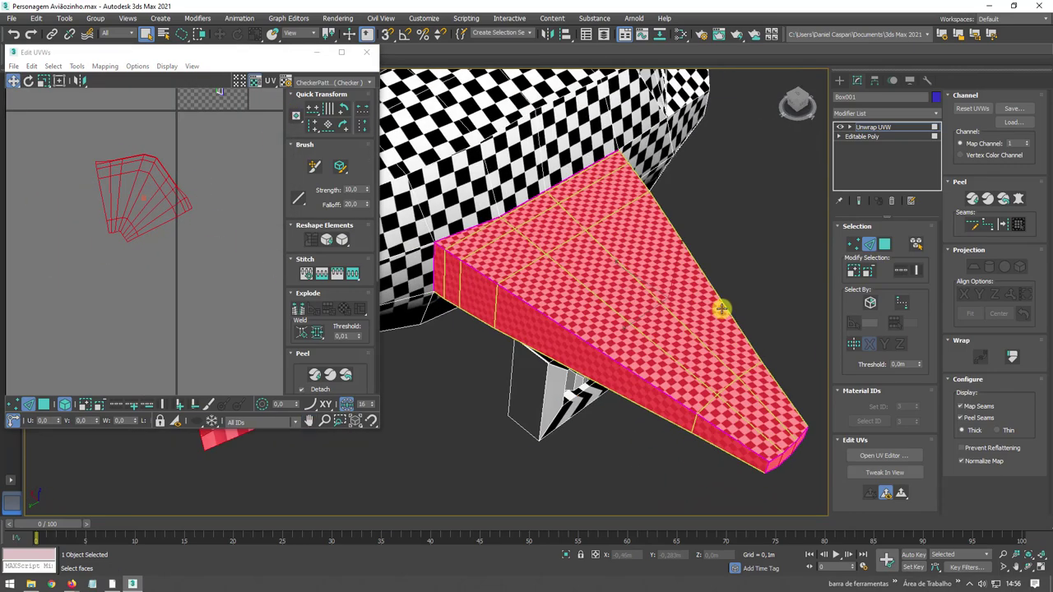
Stitch the remaining open seam edge into the wing's UV island.
key(1)
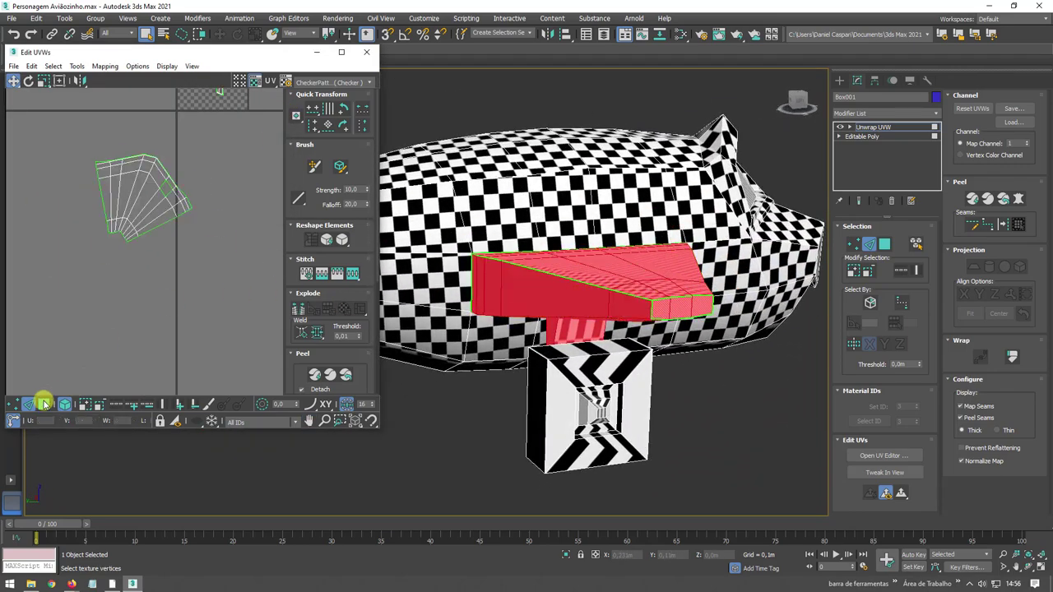
scroll(97, 239, up, 5)
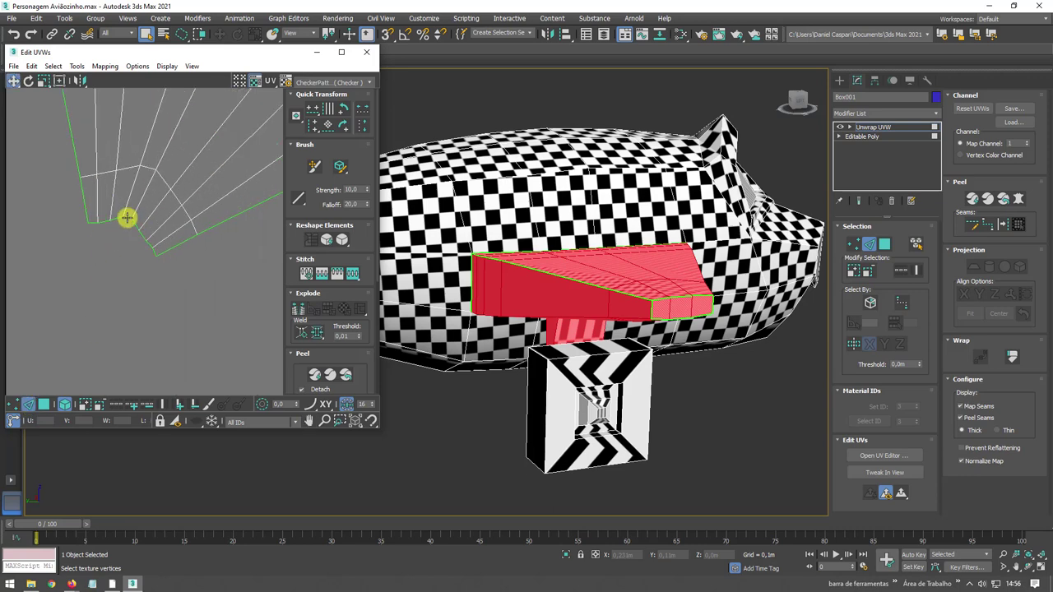
key(ctrl+a)
scroll(131, 222, down, 4)
scroll(127, 272, down, 3)
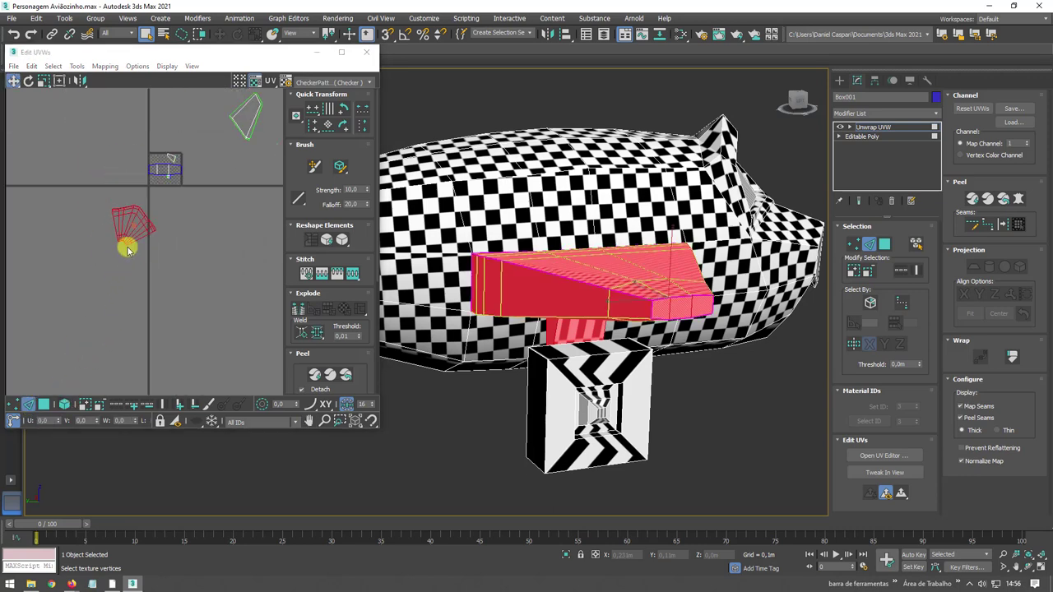
scroll(148, 247, up, 5)
scroll(111, 300, up, 3)
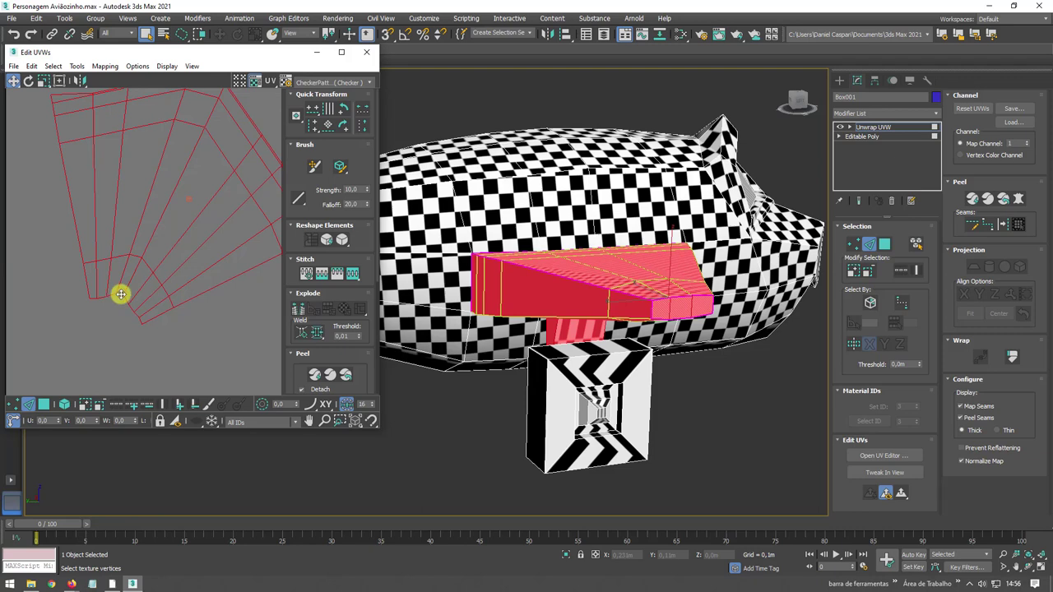
scroll(130, 291, down, 5)
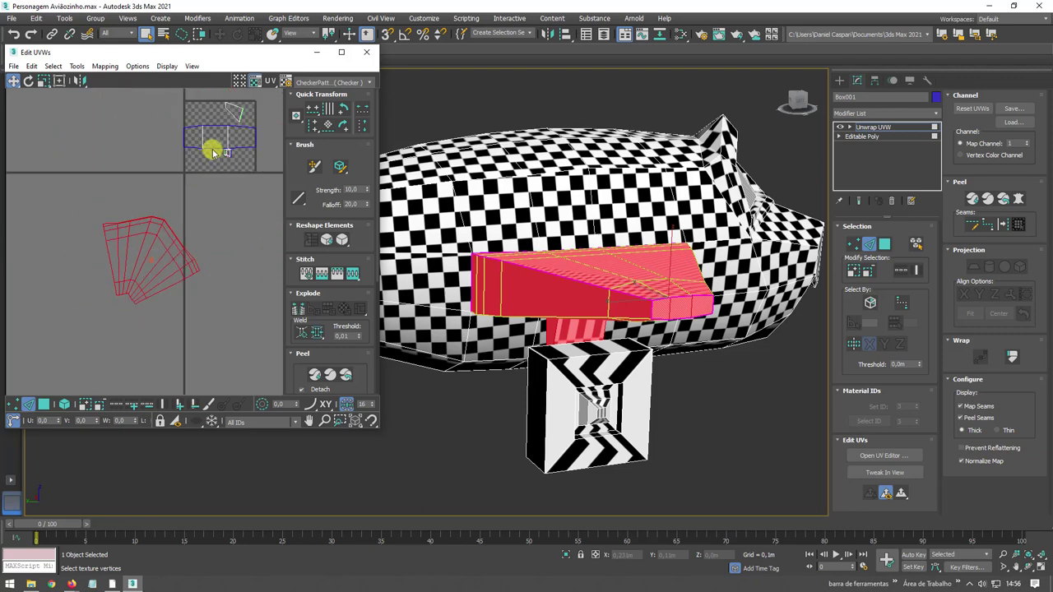
click(175, 235)
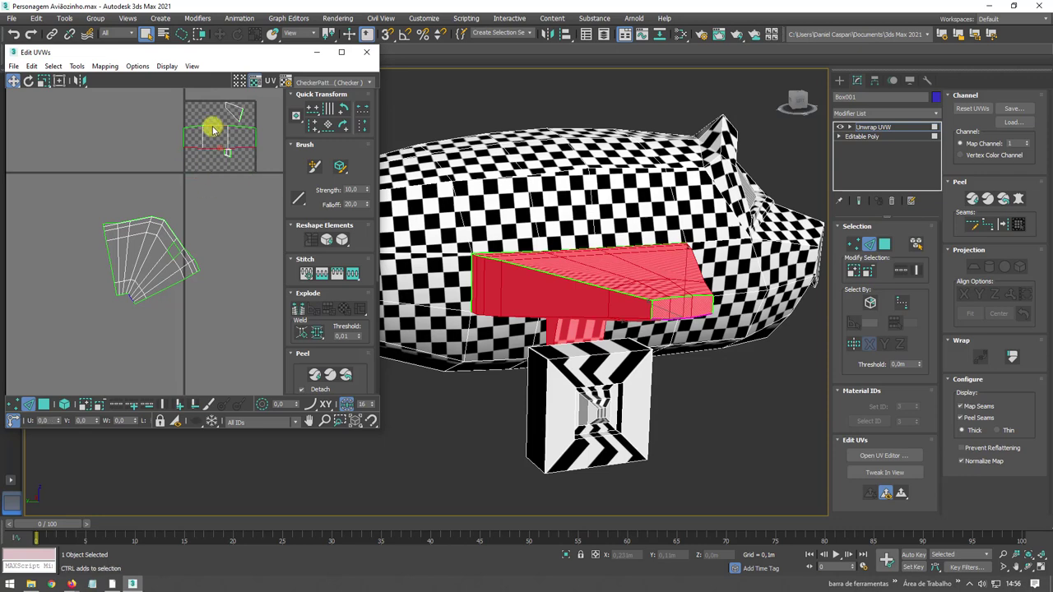
scroll(137, 305, up, 4)
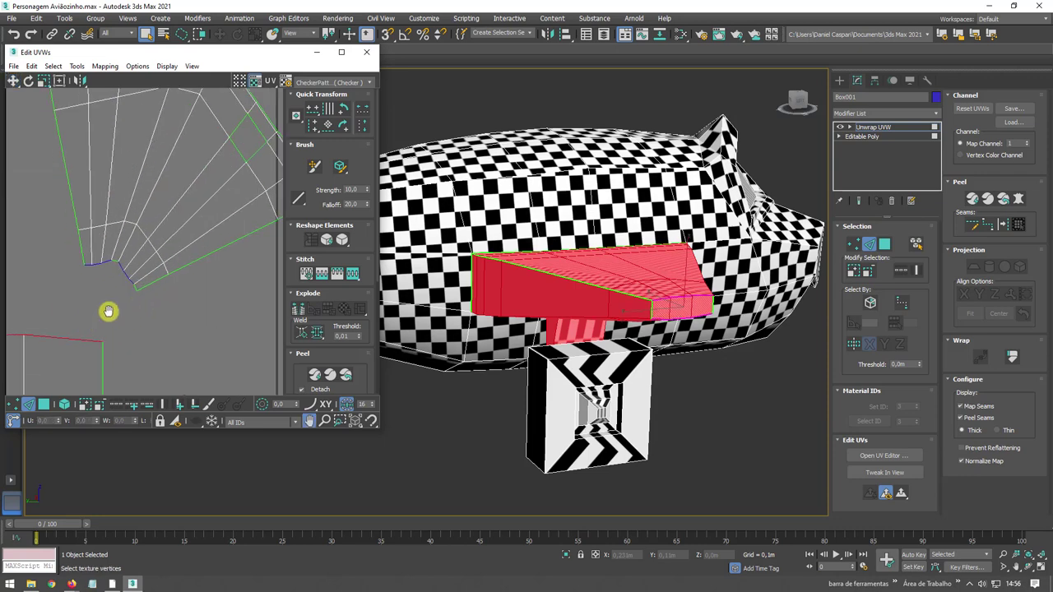
scroll(110, 310, up, 2)
click(208, 235)
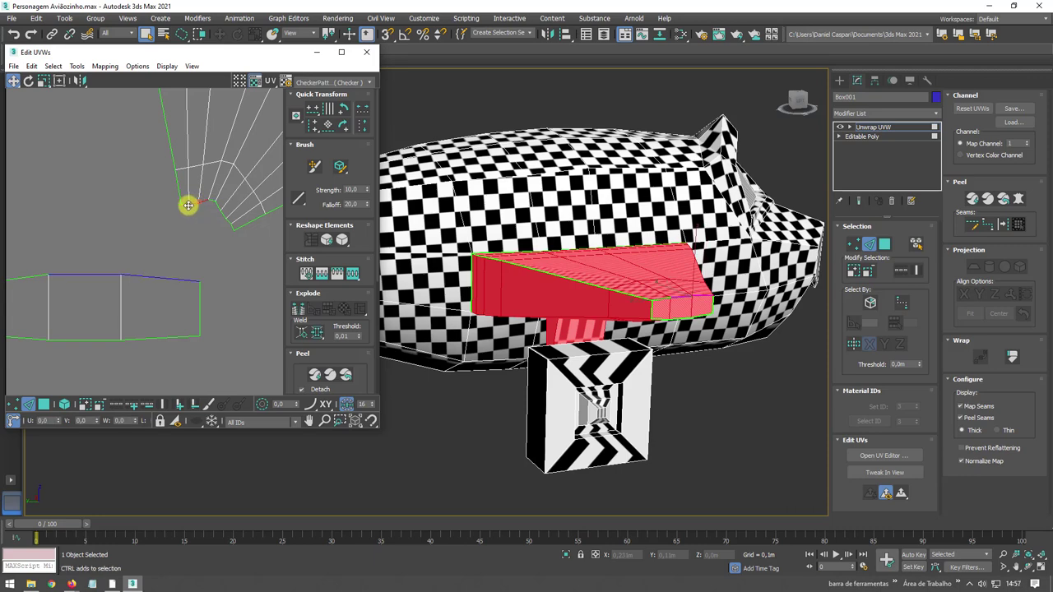
click(77, 66)
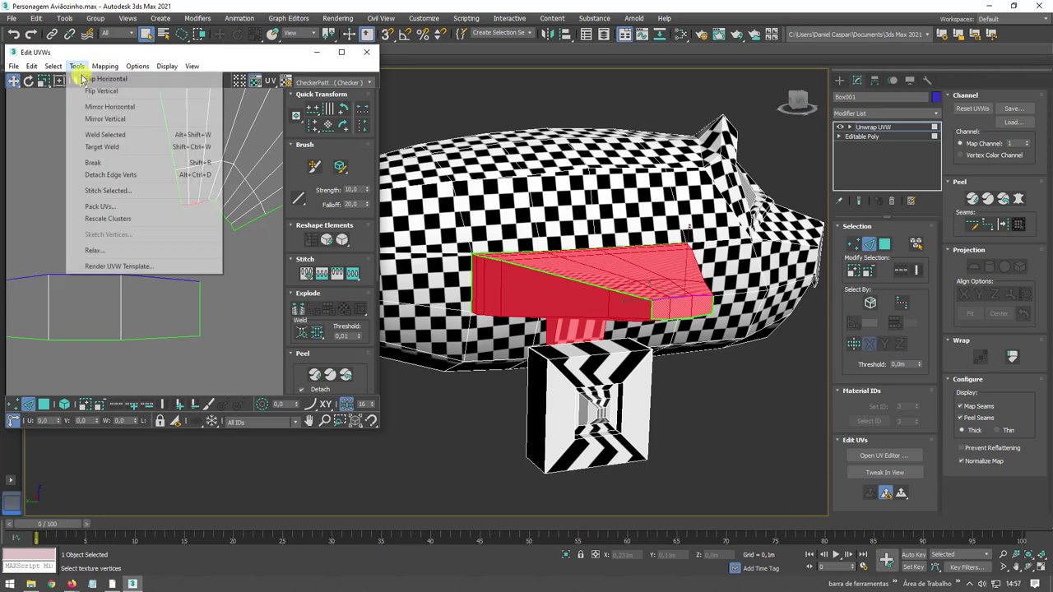
click(99, 207)
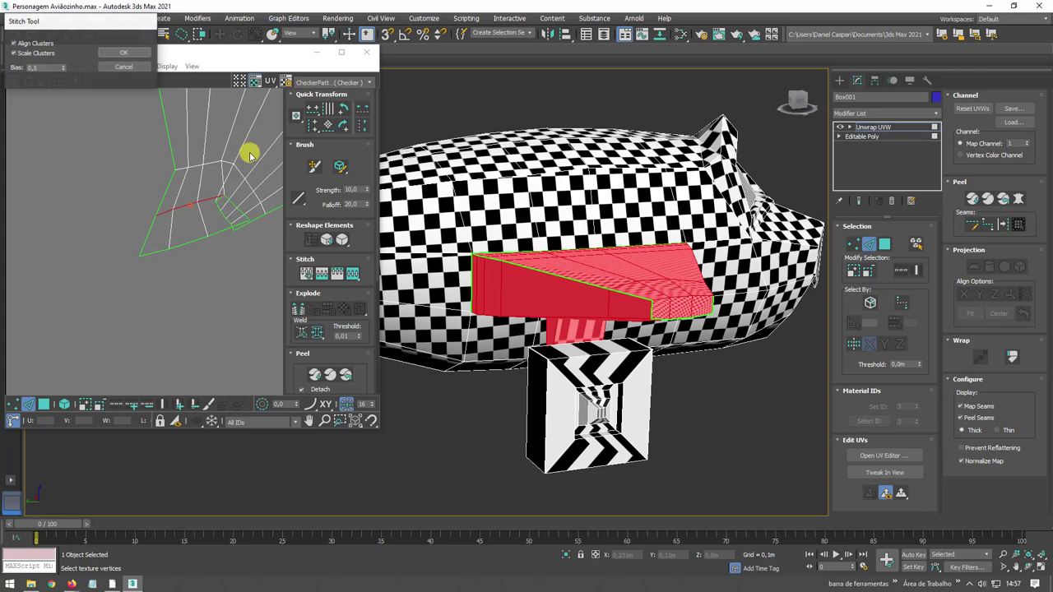
click(129, 52)
Relax the whole wing UV island by polygon angle (100 iterations, amount 0.1).
scroll(145, 253, down, 3)
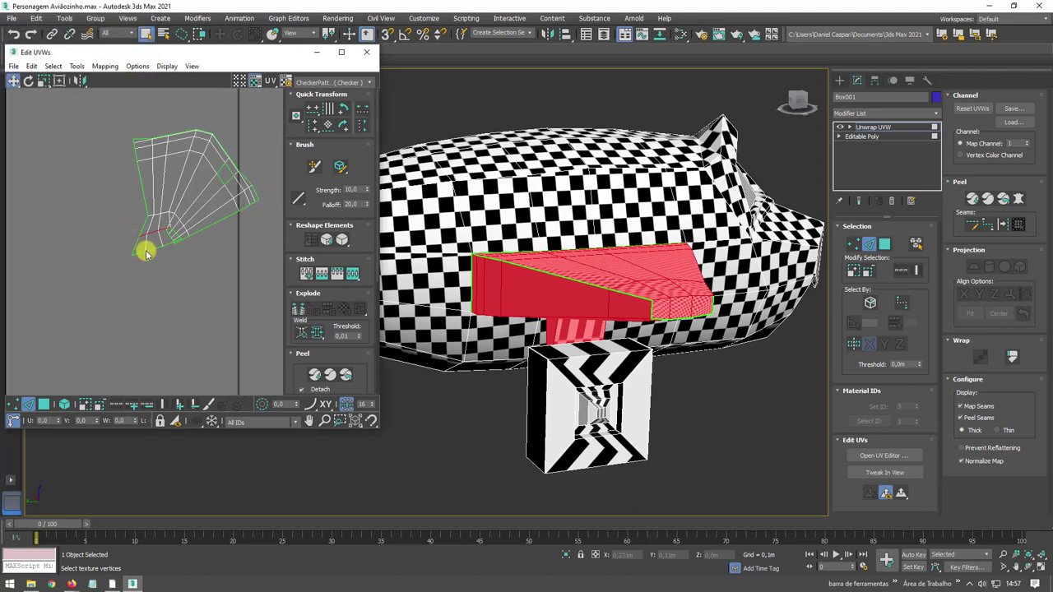
click(43, 404)
drag(34, 157, 233, 200)
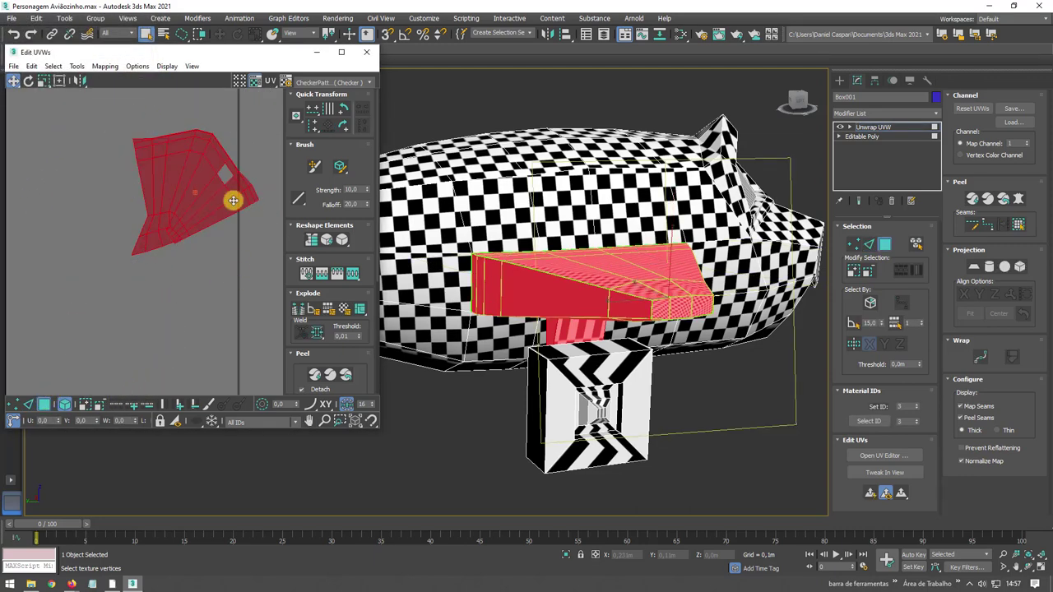
click(77, 66)
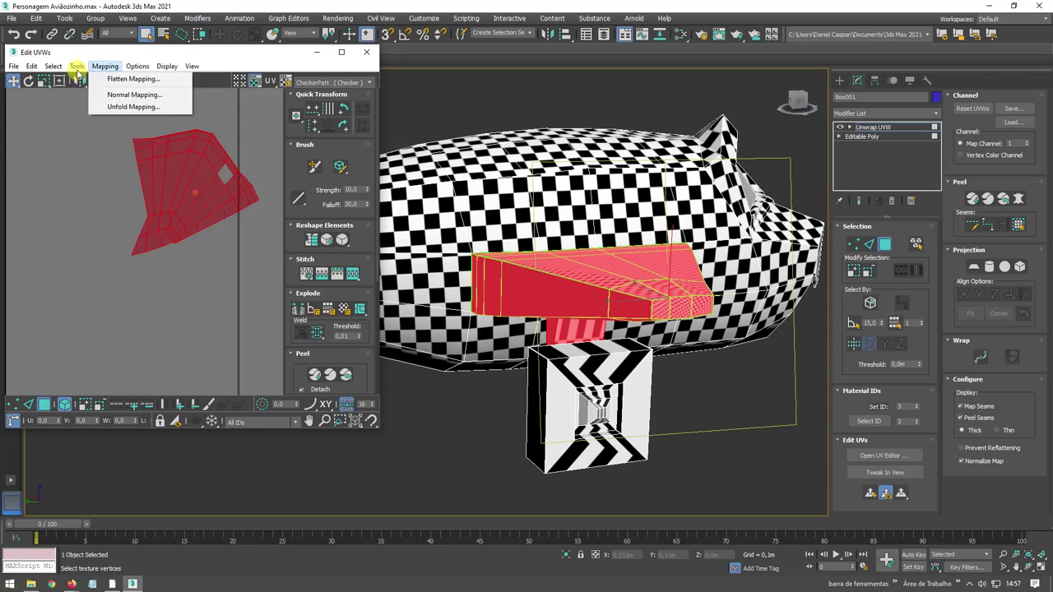
click(94, 250)
click(257, 178)
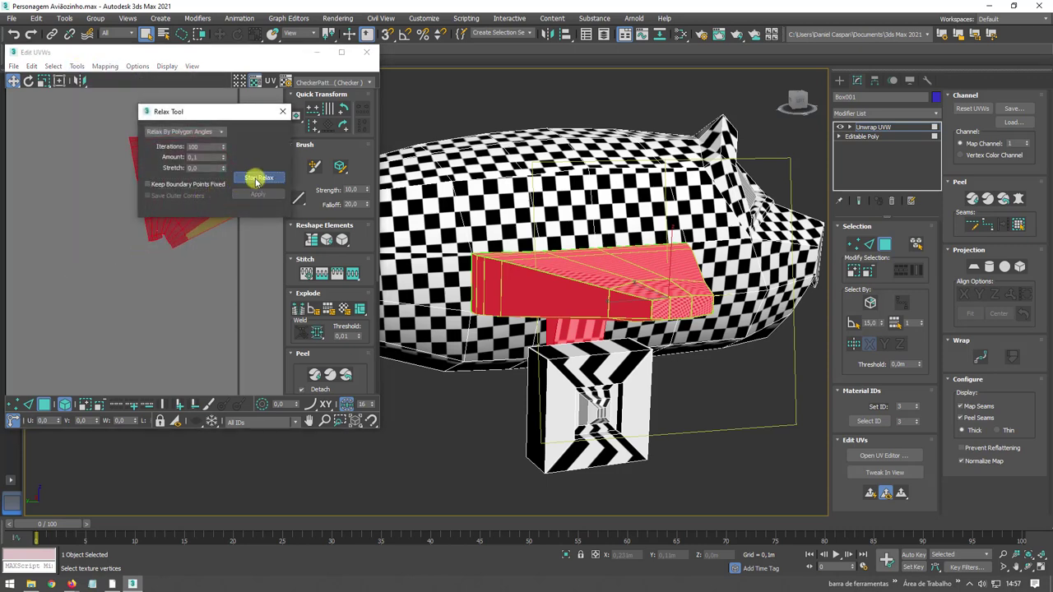
click(257, 180)
click(282, 111)
Select the small separate UV piece.
scroll(235, 238, down, 2)
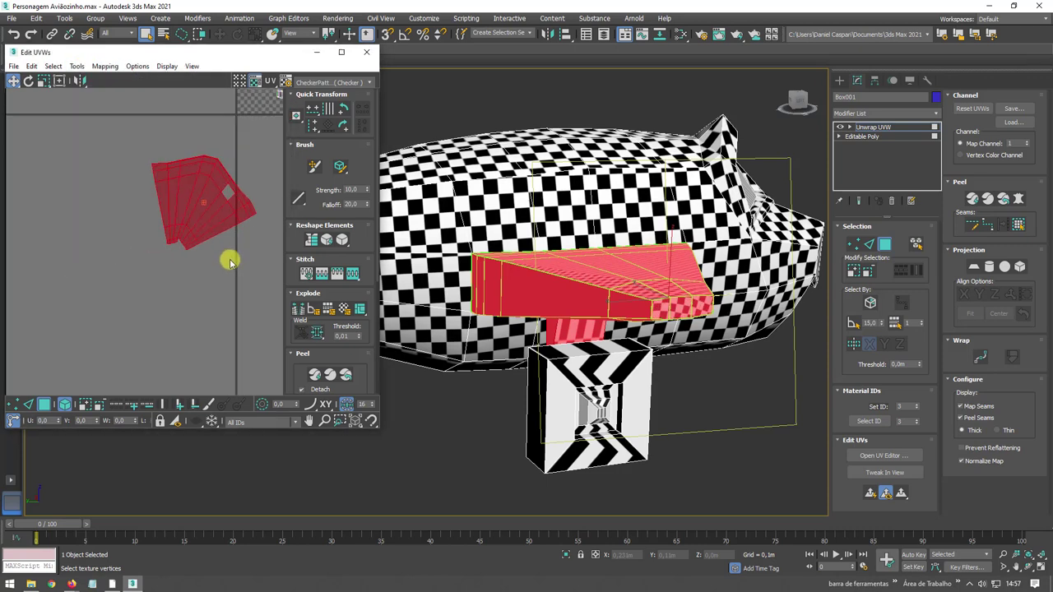
scroll(214, 280, down, 2)
scroll(204, 293, up, 1)
scroll(210, 300, up, 1)
scroll(230, 214, up, 2)
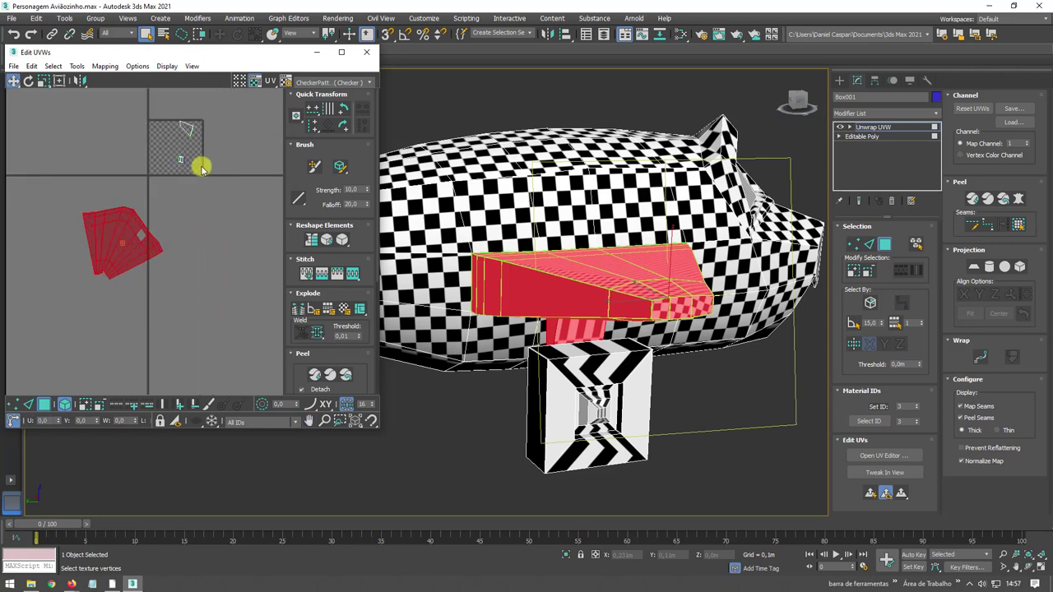
scroll(202, 165, up, 2)
click(167, 155)
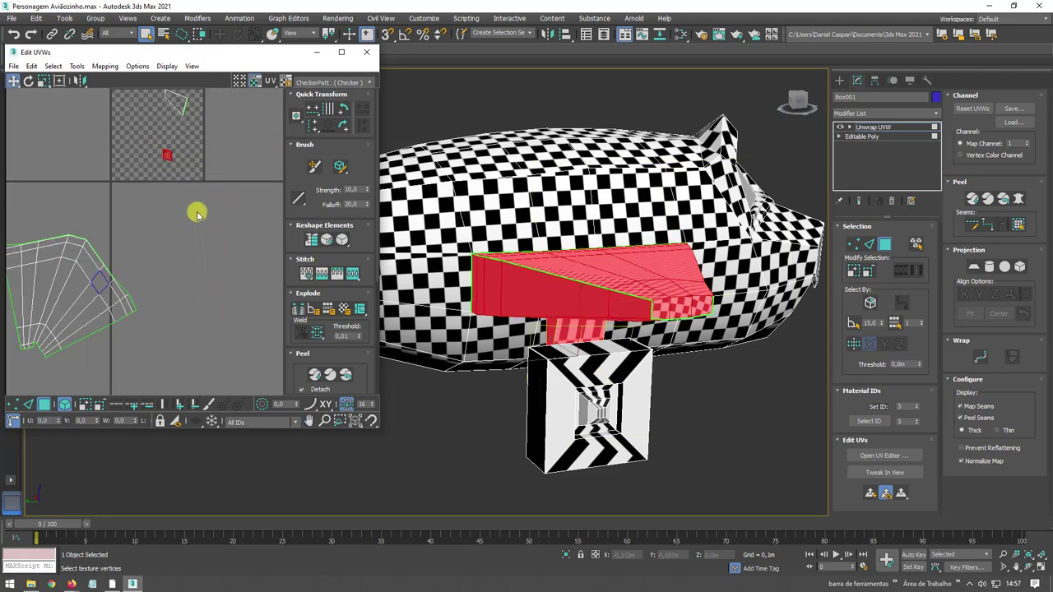
scroll(172, 247, up, 3)
scroll(230, 324, up, 3)
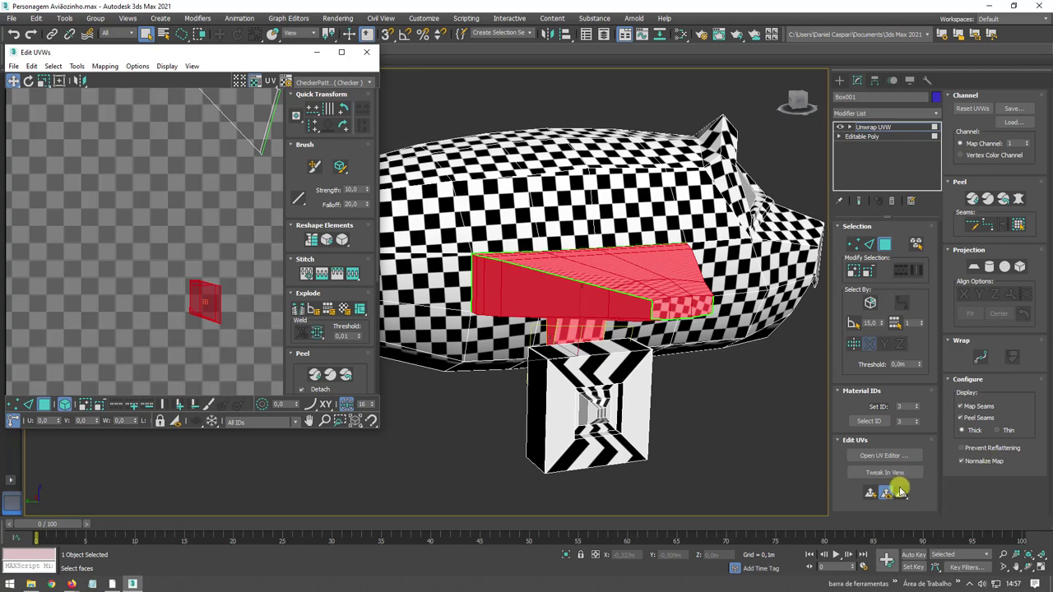
Break the strut's UV island open along its left edge.
drag(900, 491, 902, 452)
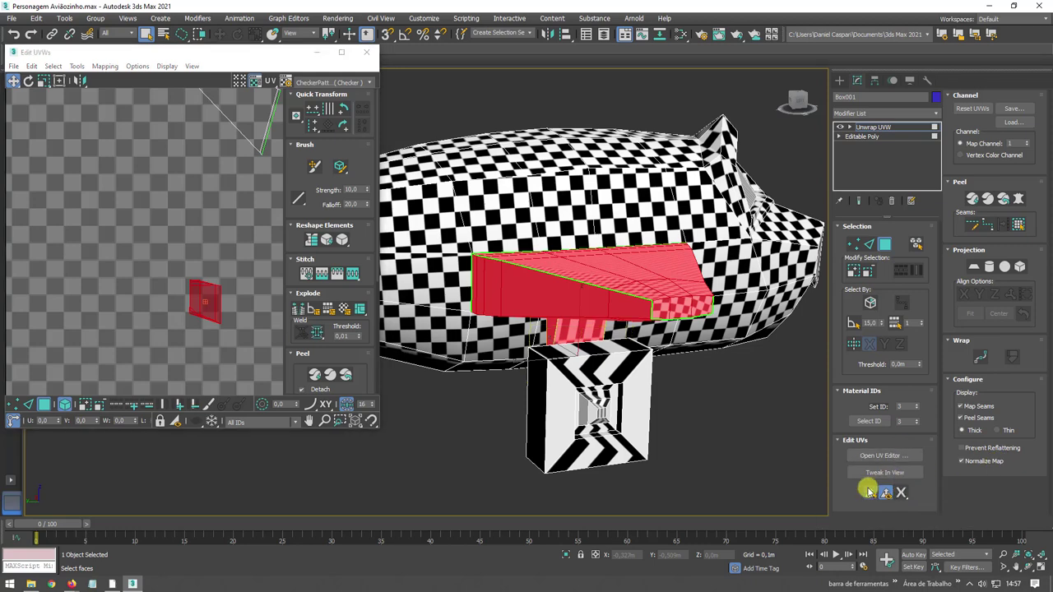
scroll(176, 246, down, 4)
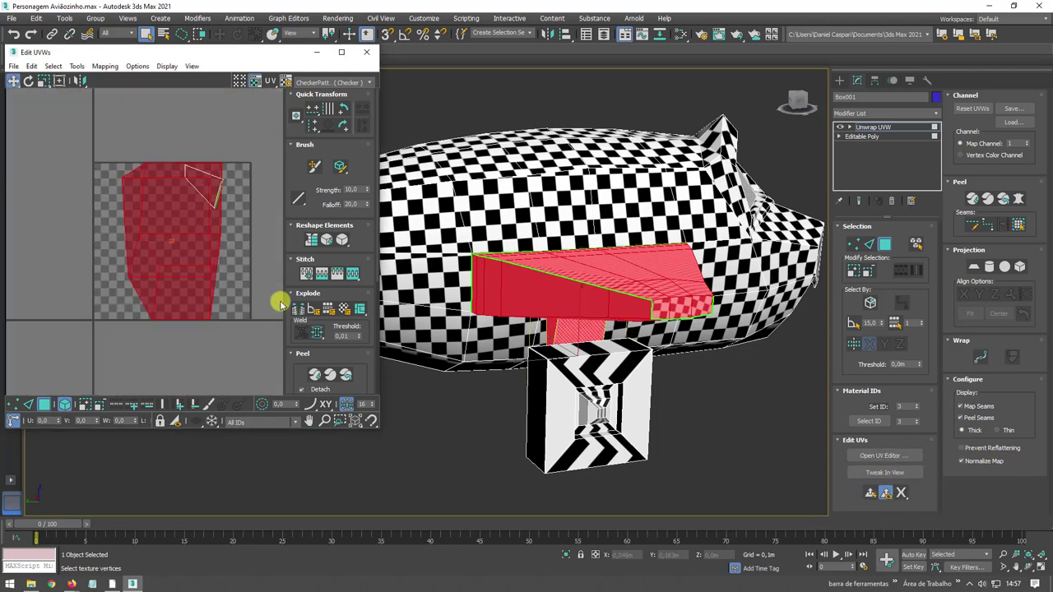
click(30, 406)
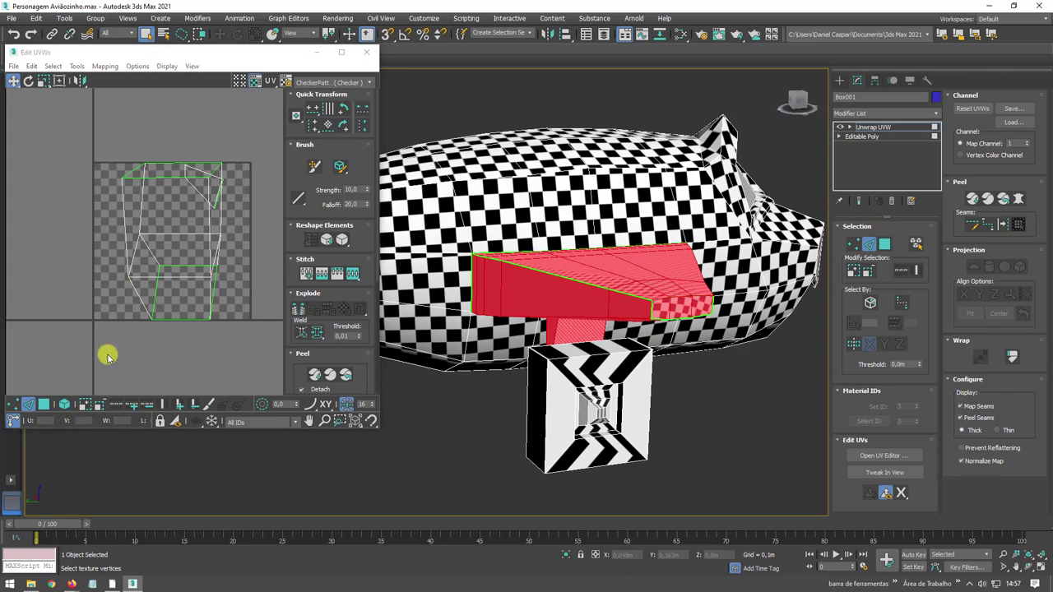
scroll(157, 320, up, 2)
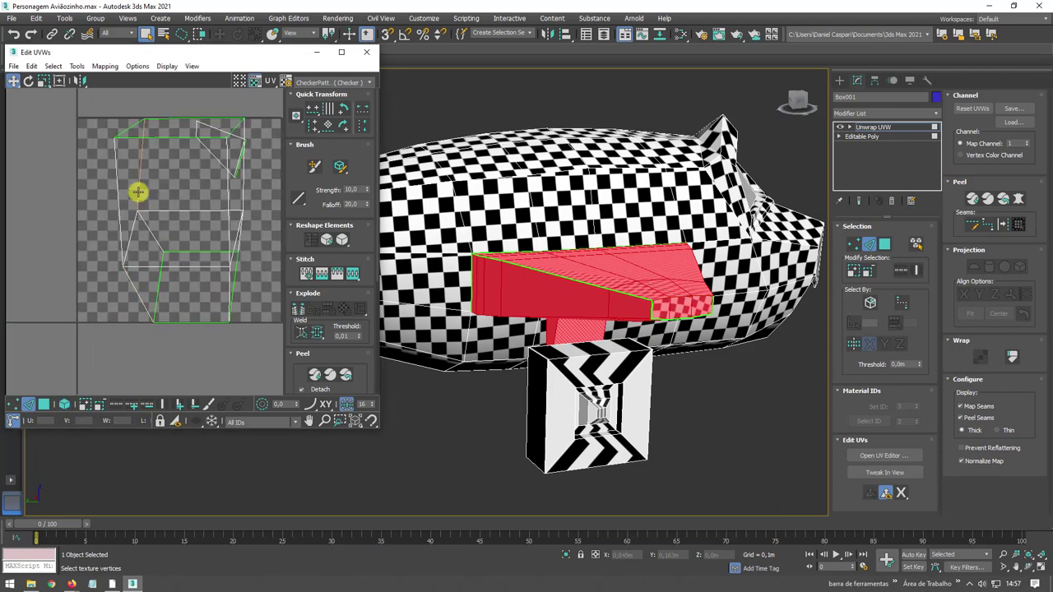
mouse_move(579, 367)
alt+middle_down()
mouse_move(601, 357)
mouse_move(569, 368)
alt+middle_up()
click(547, 374)
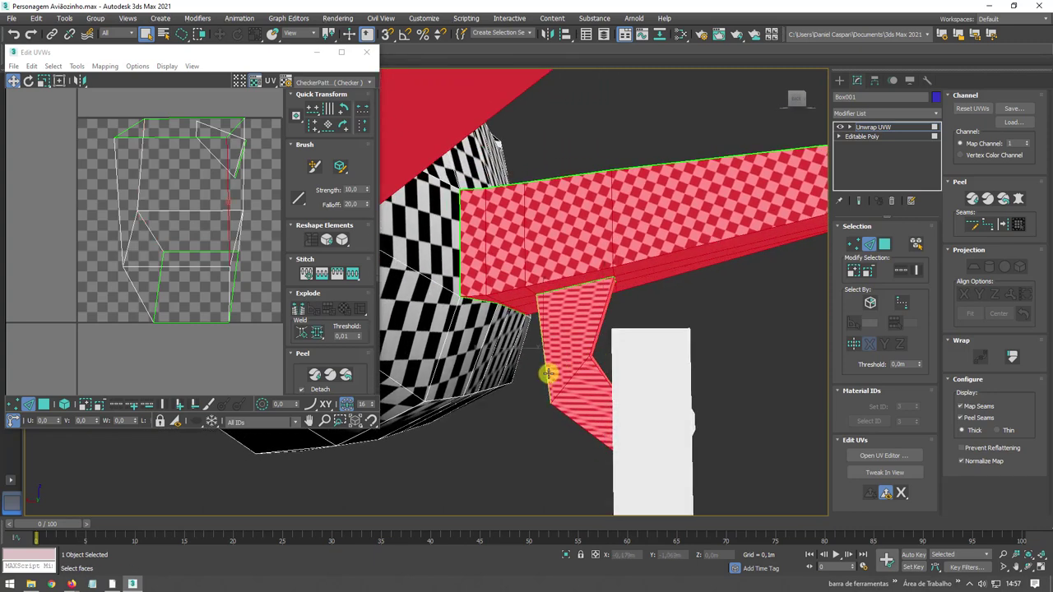
click(229, 204)
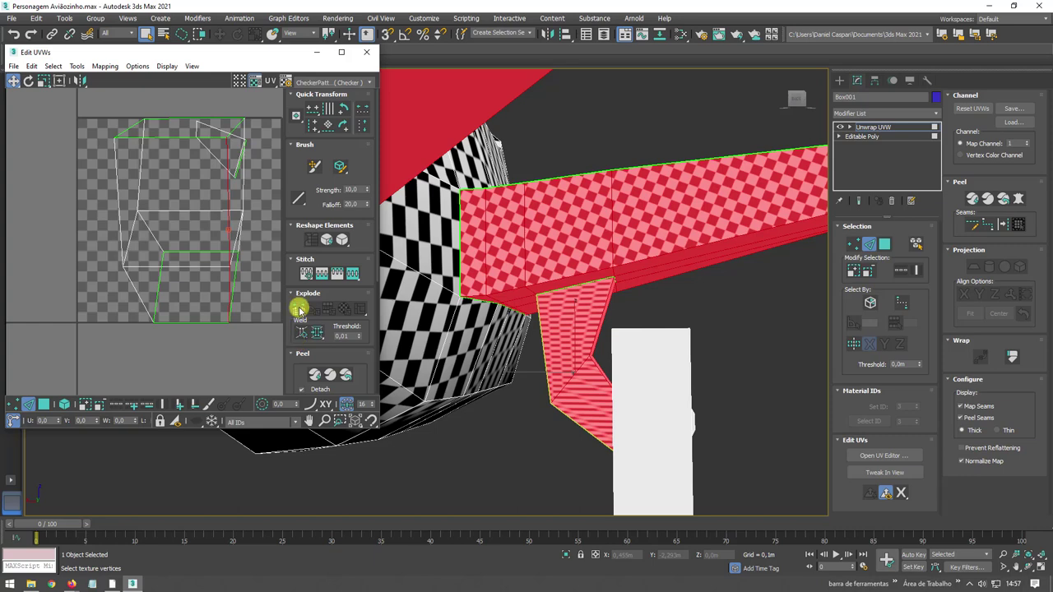
Relax the whole strut UV island.
click(65, 404)
drag(70, 237, 212, 332)
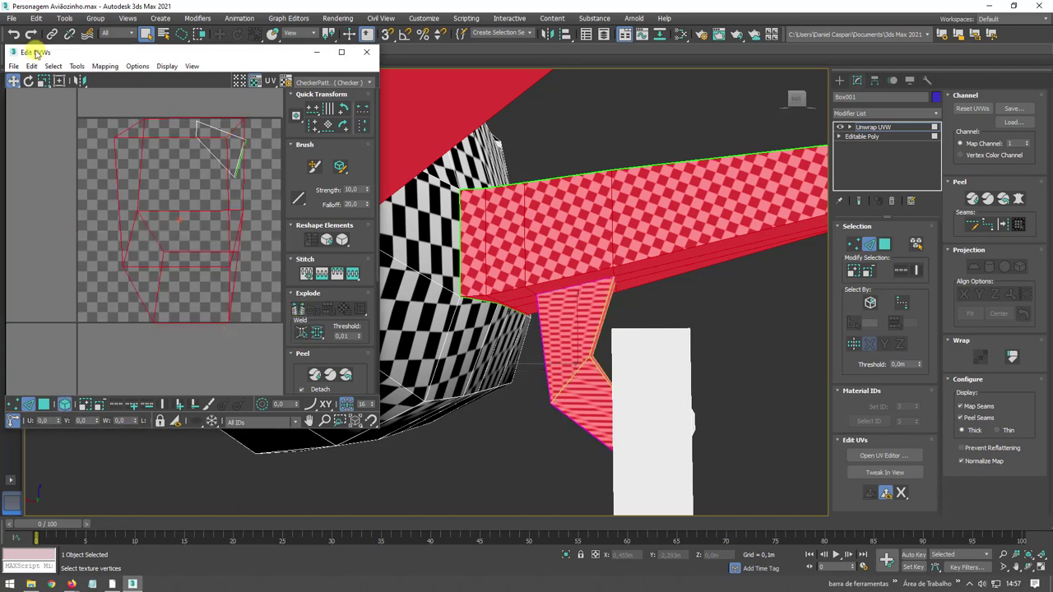
click(77, 65)
click(157, 248)
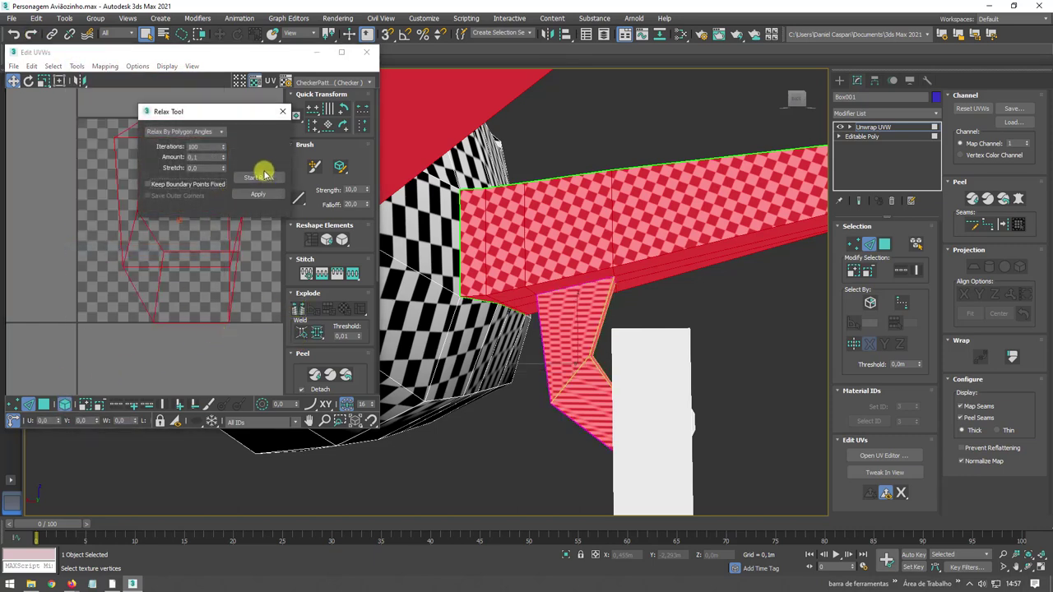
click(260, 178)
click(263, 186)
scroll(195, 195, down, 3)
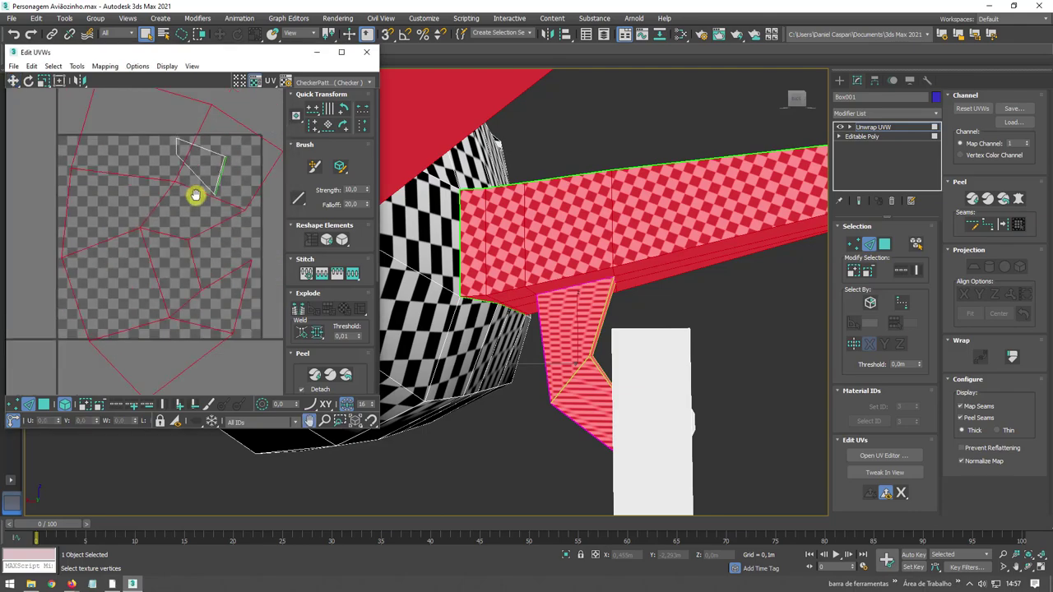
Rectify the strut island's faces into a rectangular grid and shift it left.
click(707, 324)
mouse_move(707, 324)
alt+middle_down()
mouse_move(611, 387)
mouse_move(533, 388)
mouse_move(627, 395)
mouse_move(592, 393)
alt+middle_up()
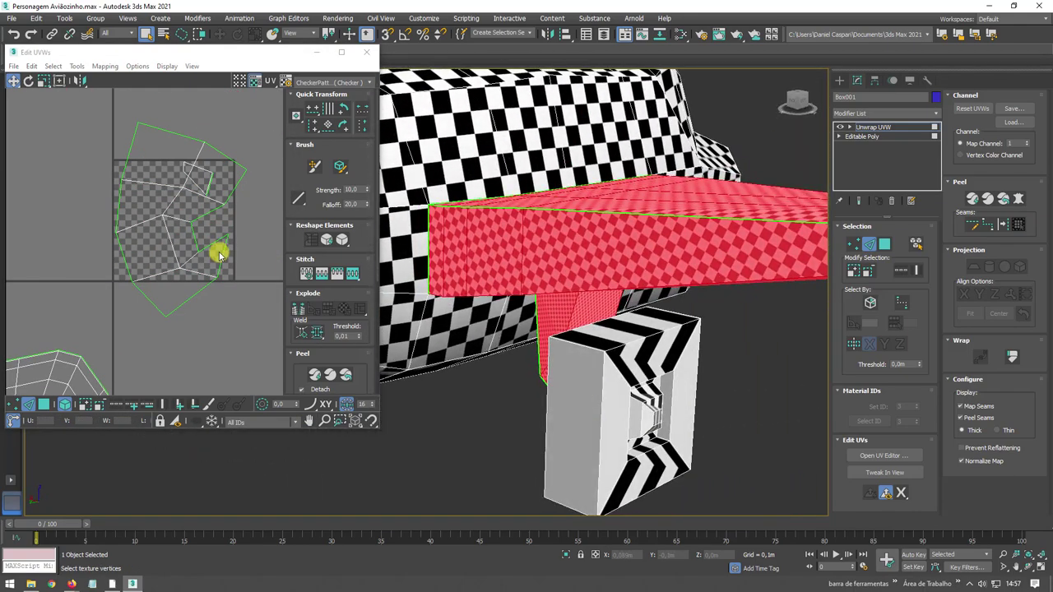
click(200, 242)
scroll(229, 247, down, 2)
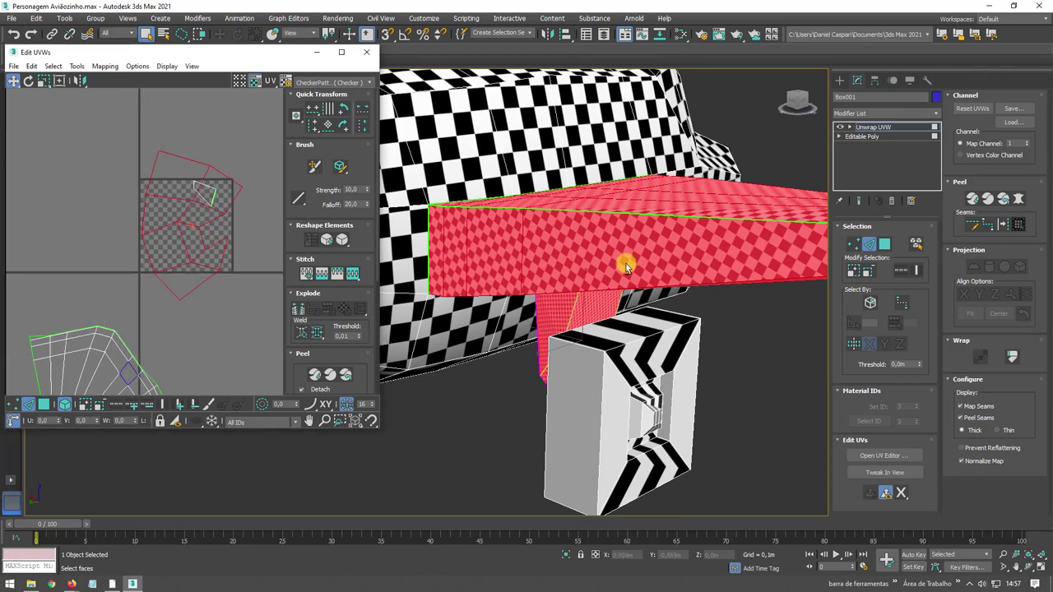
click(45, 405)
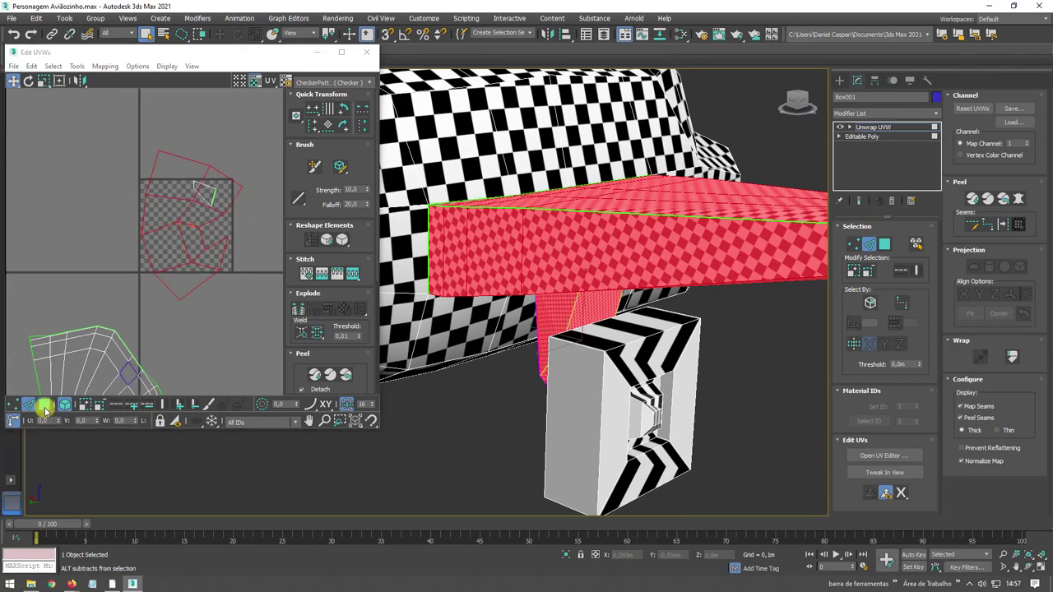
drag(141, 216, 169, 211)
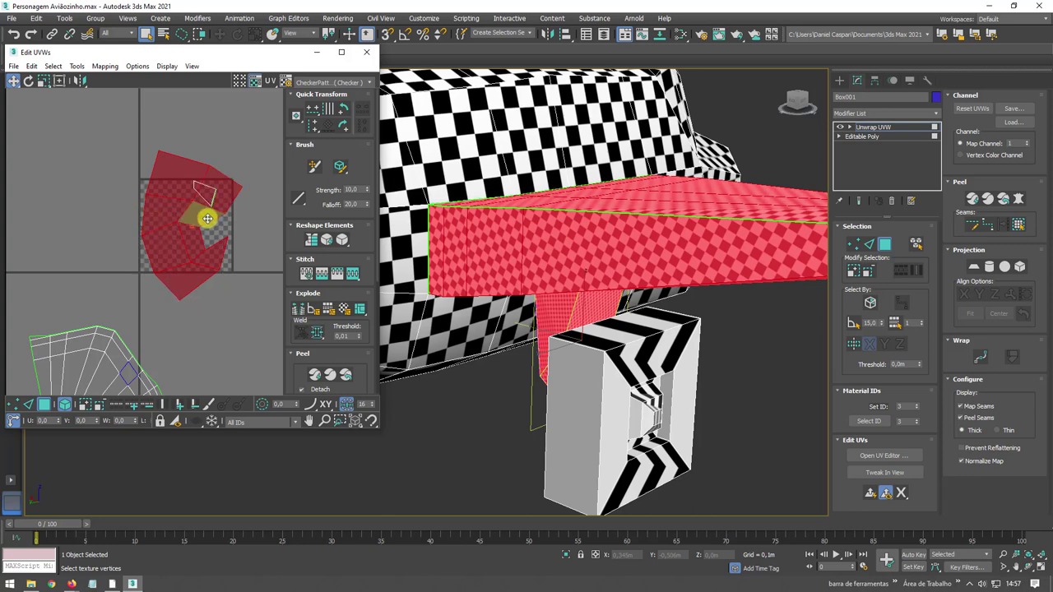
scroll(206, 216, up, 3)
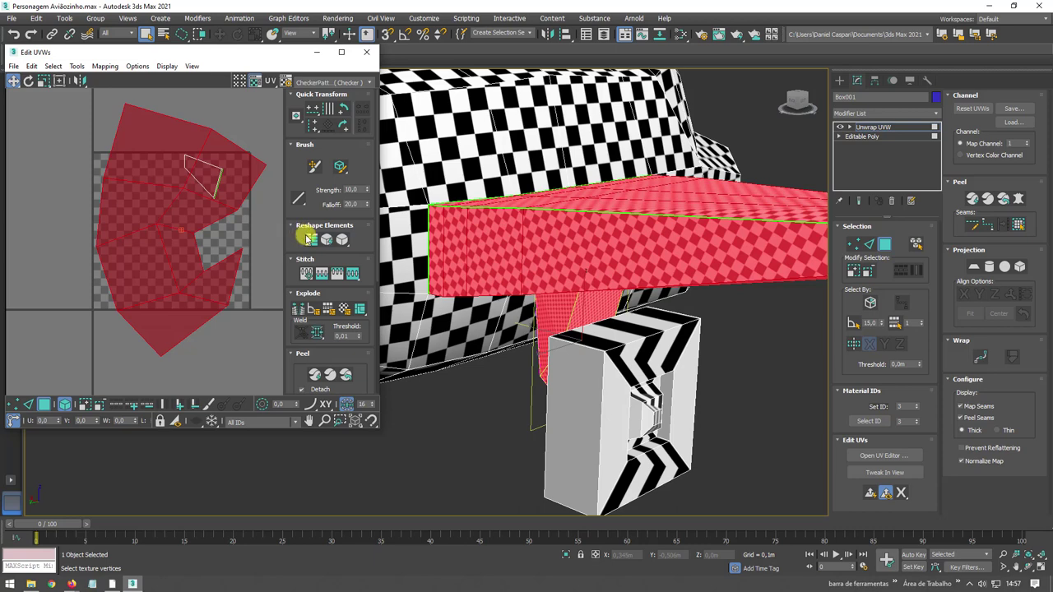
click(311, 241)
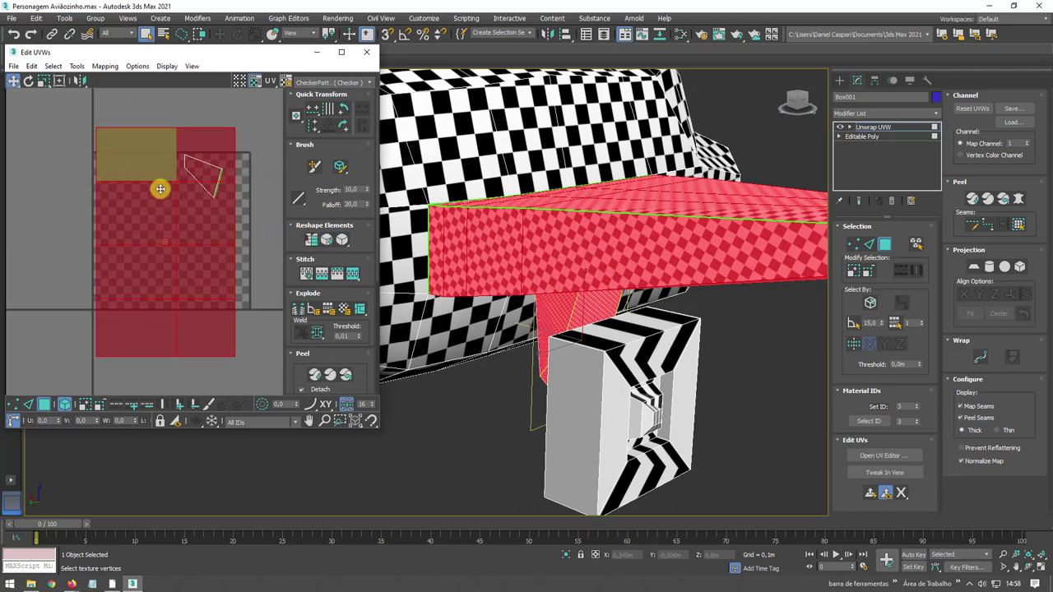
drag(111, 191, 65, 183)
scroll(95, 189, down, 3)
mouse_move(588, 364)
alt+middle_down()
mouse_move(630, 357)
mouse_move(418, 376)
mouse_move(399, 353)
mouse_move(498, 329)
mouse_move(544, 237)
alt+middle_up()
scroll(582, 354, up, 5)
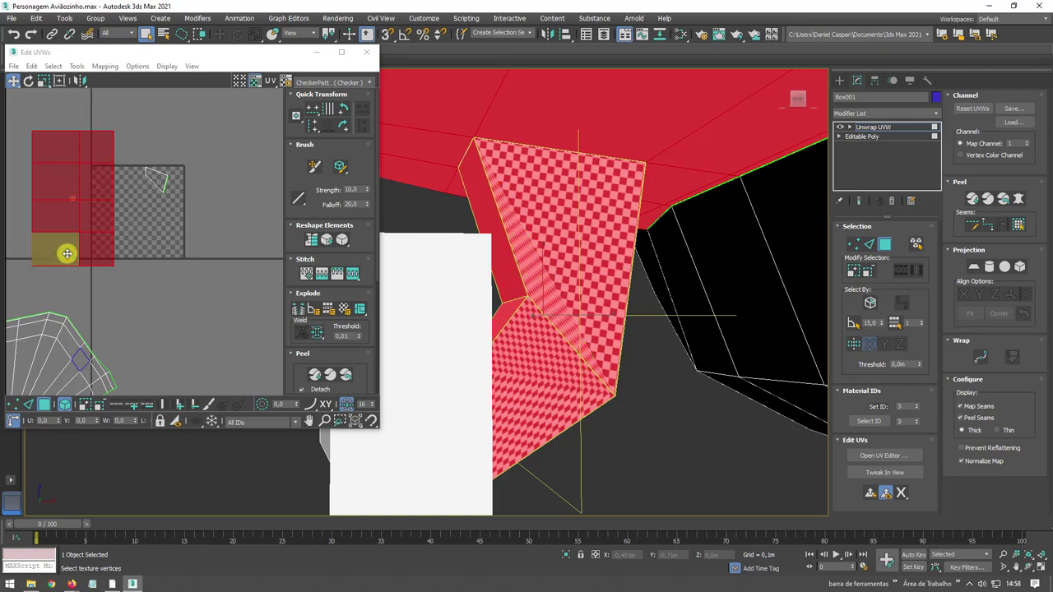
Rotate the strut's left column of UV faces 90° to lie horizontally.
mouse_move(541, 273)
alt+middle_down()
mouse_move(570, 297)
mouse_move(637, 301)
mouse_move(743, 279)
mouse_move(751, 236)
alt+middle_up()
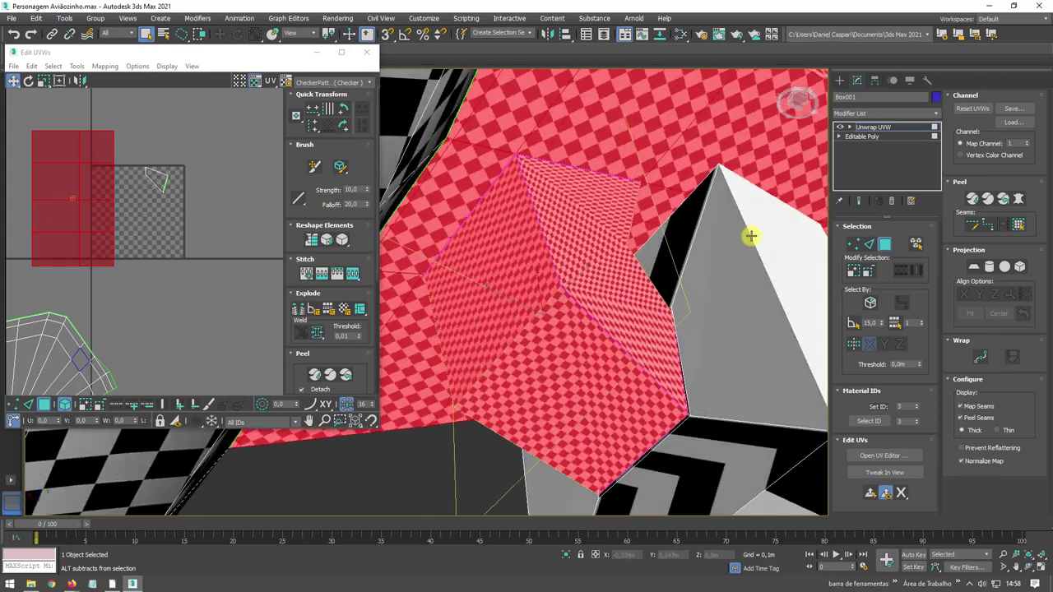
click(576, 238)
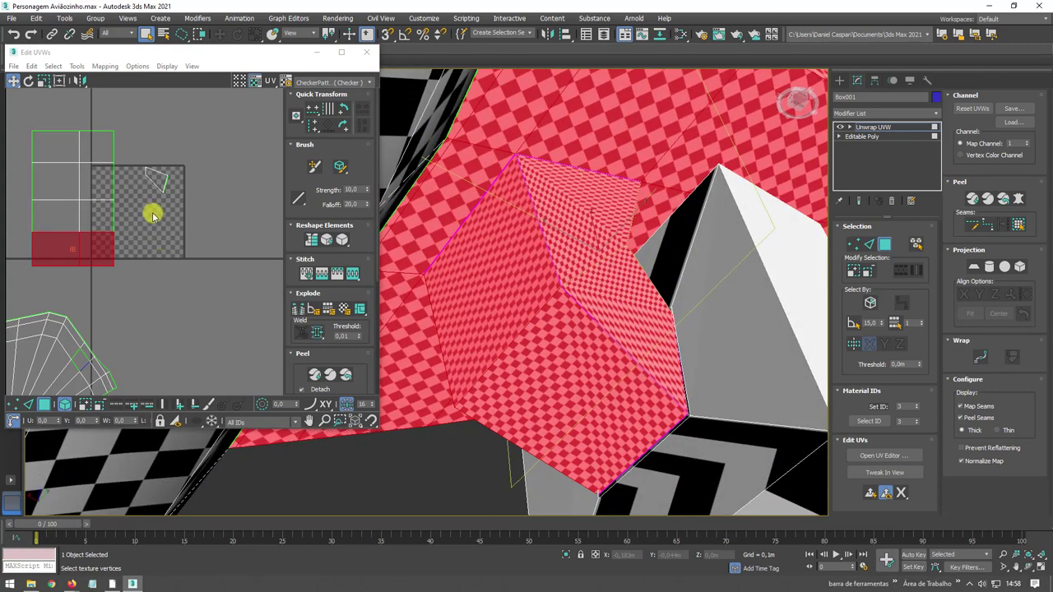
drag(7, 263, 152, 245)
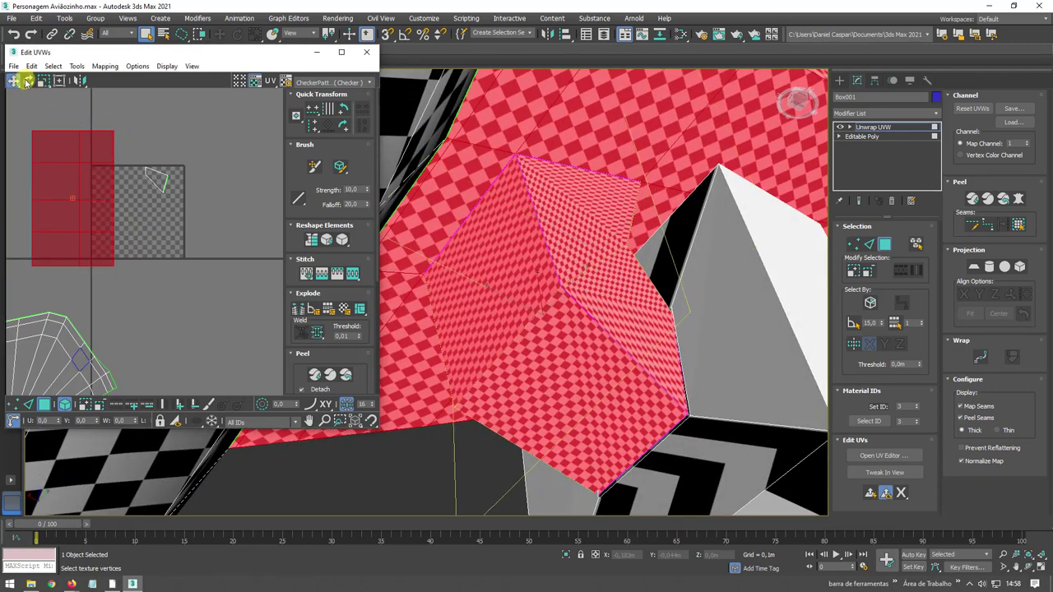
click(28, 81)
mouse_move(82, 140)
mouse_down()
mouse_move(129, 206)
mouse_move(106, 216)
mouse_up()
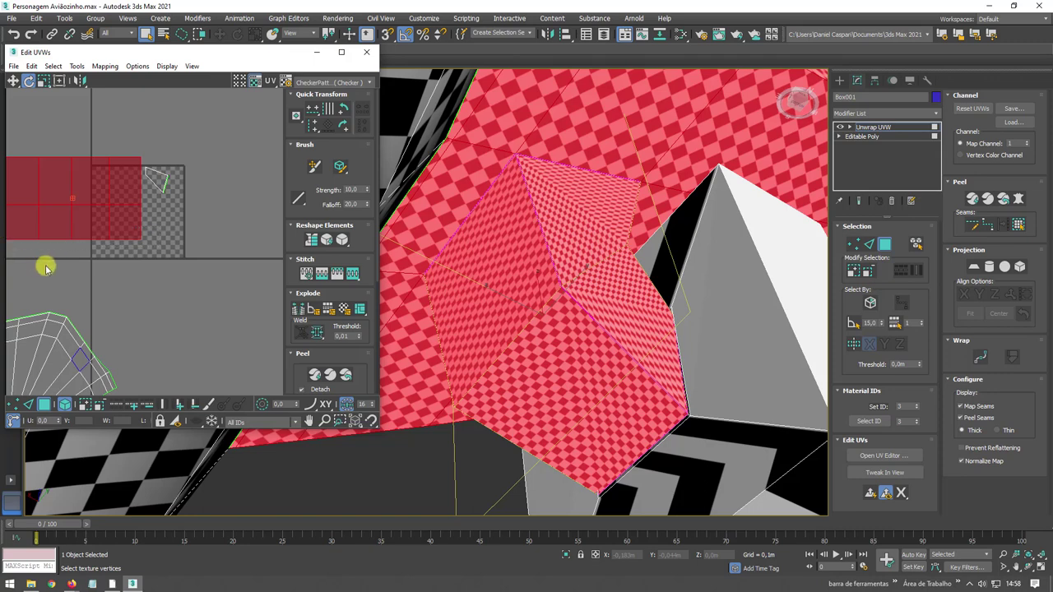
middle_drag(46, 268, 117, 285)
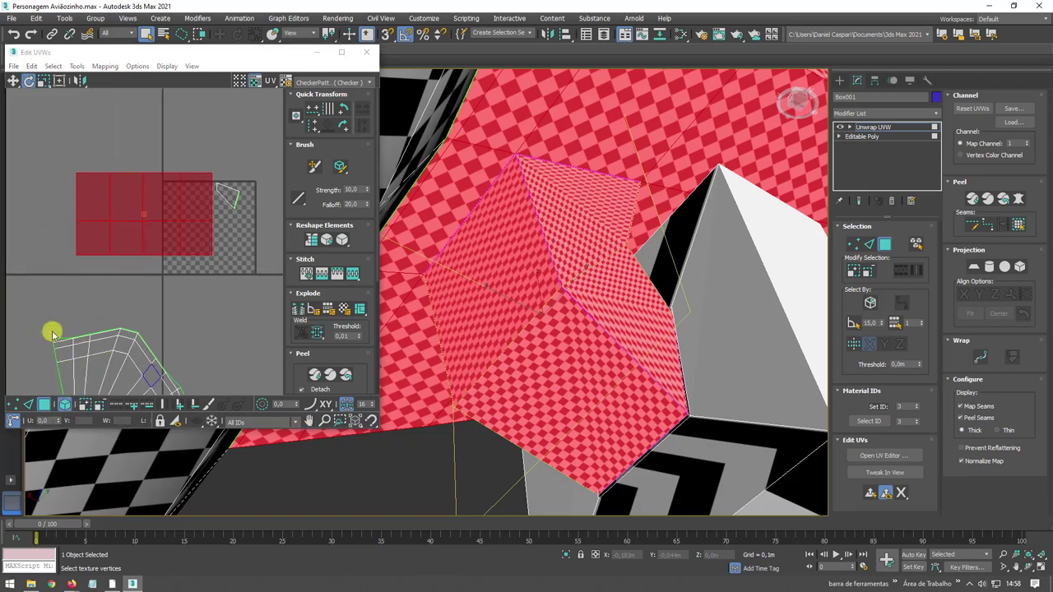
Move the rectangular island up-left, clear of the small triangular island.
click(90, 247)
alt+middle_drag(552, 247, 554, 291)
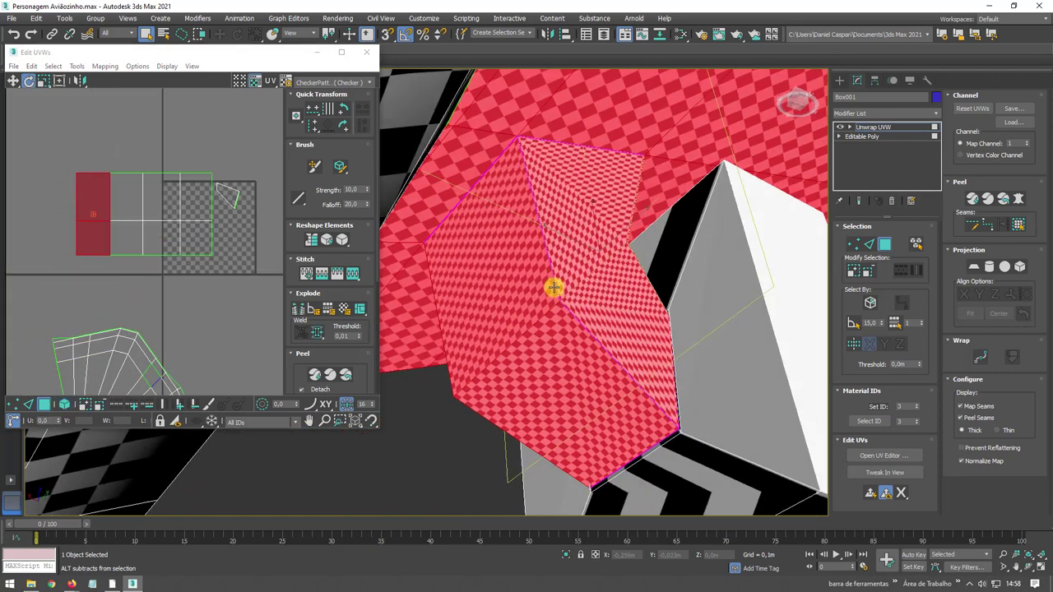
click(608, 319)
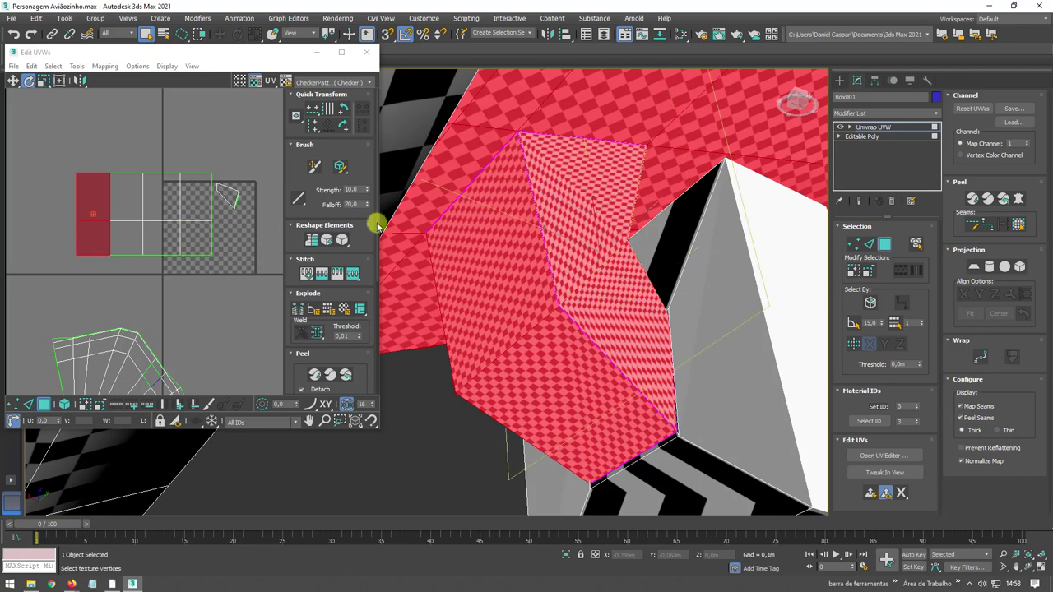
scroll(535, 246, down, 5)
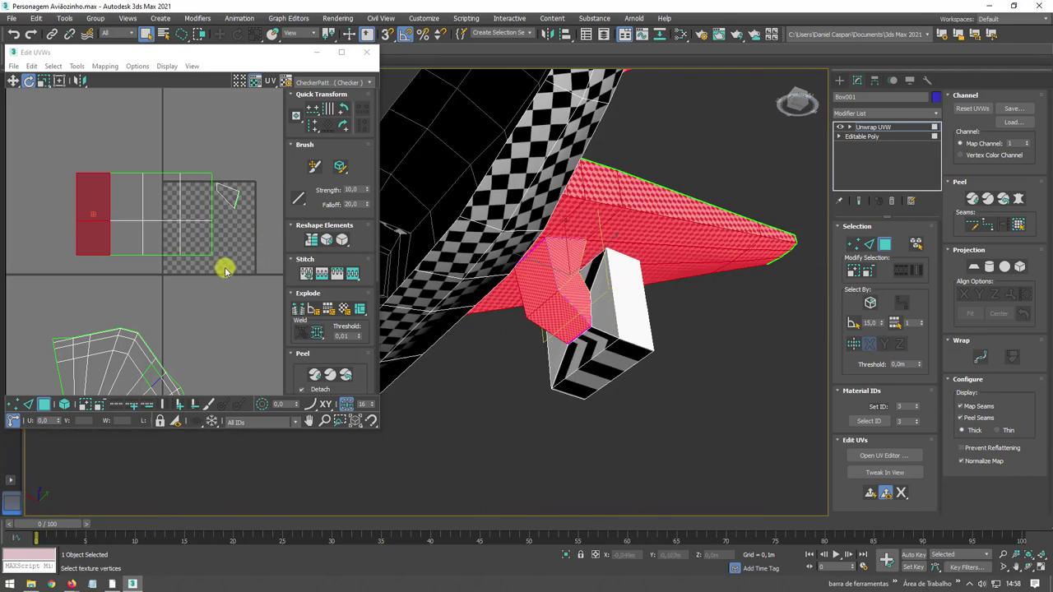
scroll(213, 252, down, 2)
click(575, 235)
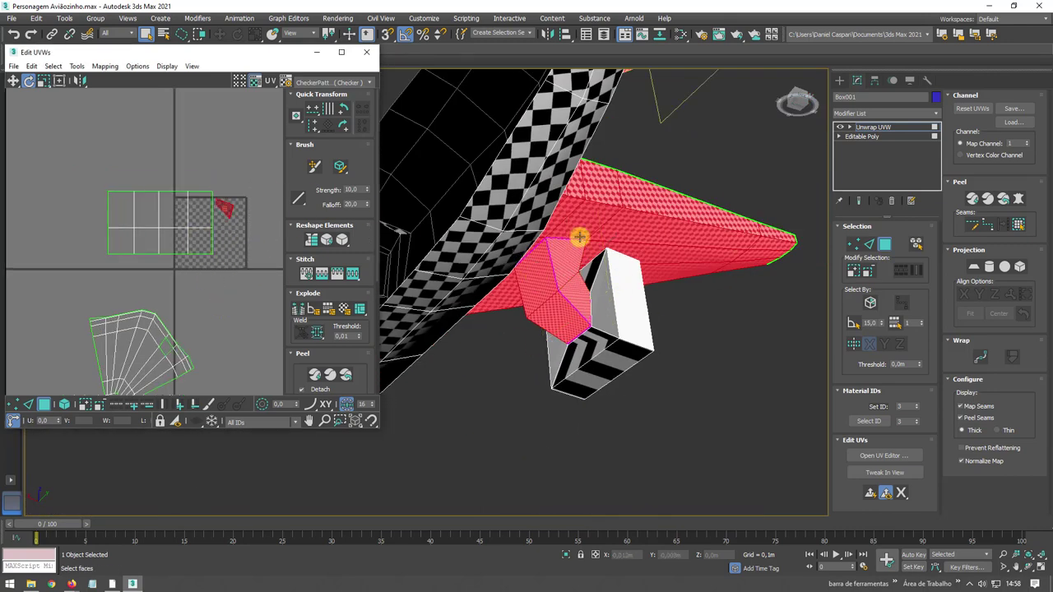
mouse_move(575, 235)
alt+middle_down()
mouse_move(639, 364)
mouse_move(570, 383)
alt+middle_up()
scroll(217, 206, up, 2)
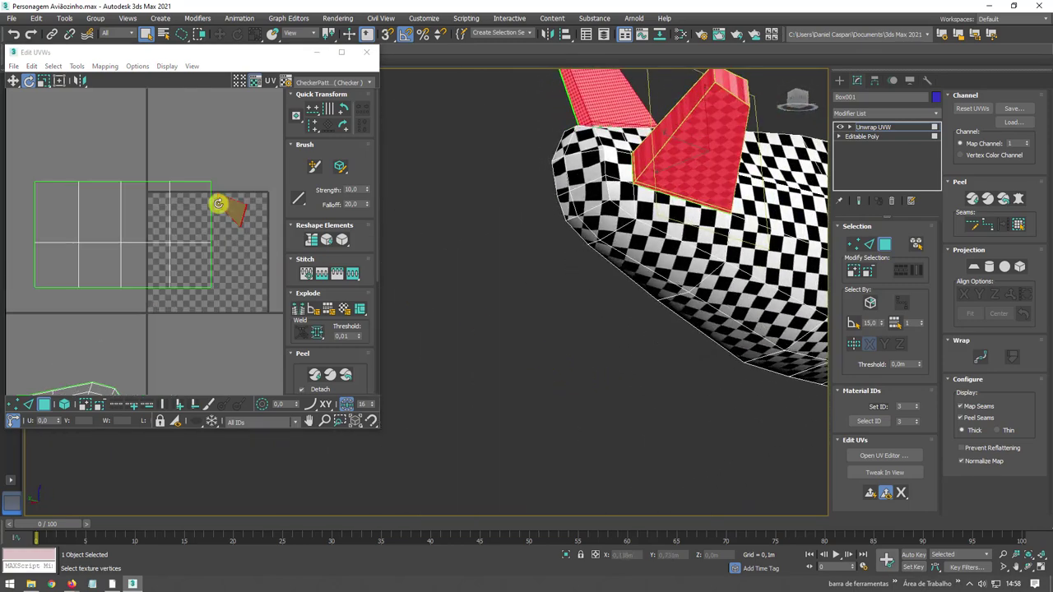
scroll(153, 239, down, 1)
mouse_move(45, 175)
mouse_down()
mouse_move(134, 256)
mouse_move(82, 156)
mouse_up()
click(11, 82)
click(219, 224)
scroll(223, 223, up, 3)
Apply a fresh planar mapping to the selected strut box faces.
mouse_move(698, 229)
alt+middle_down()
mouse_move(742, 299)
mouse_move(689, 226)
alt+middle_up()
alt+click(651, 280)
alt+middle_drag(651, 279, 595, 352)
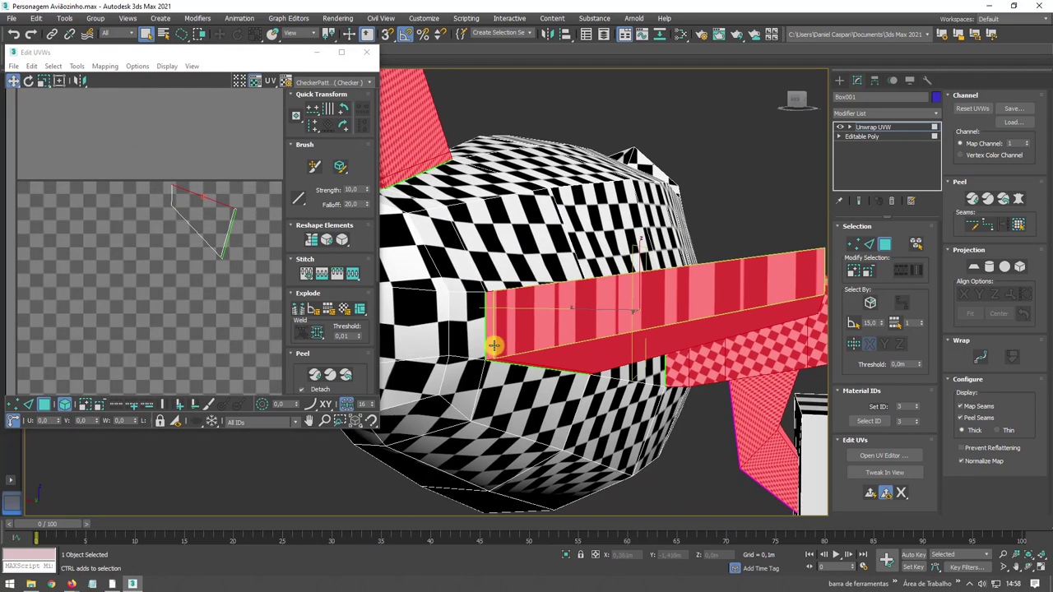
alt+middle_drag(510, 335, 576, 354)
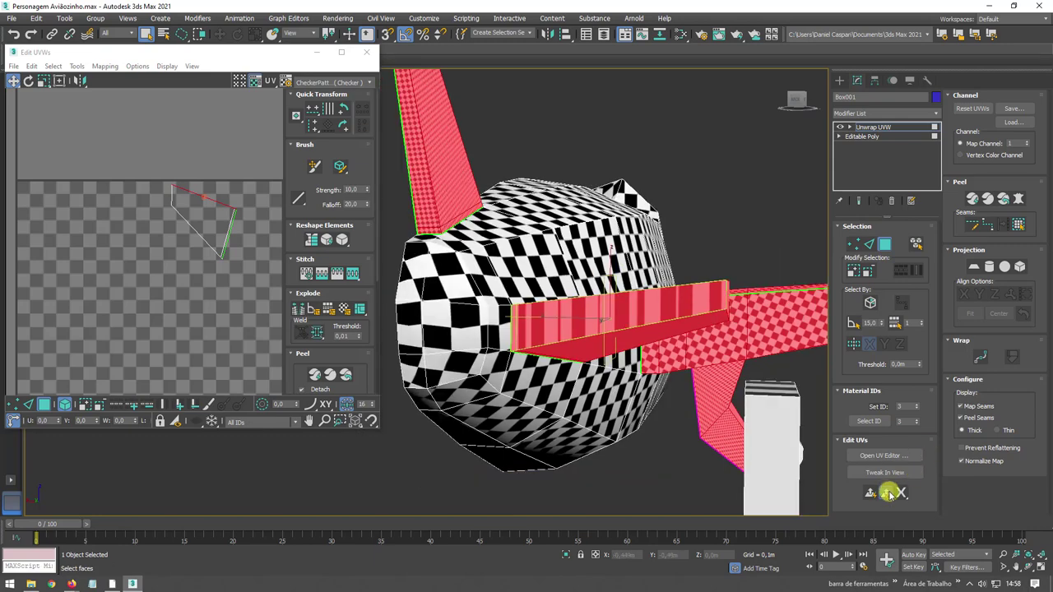
drag(905, 497, 900, 535)
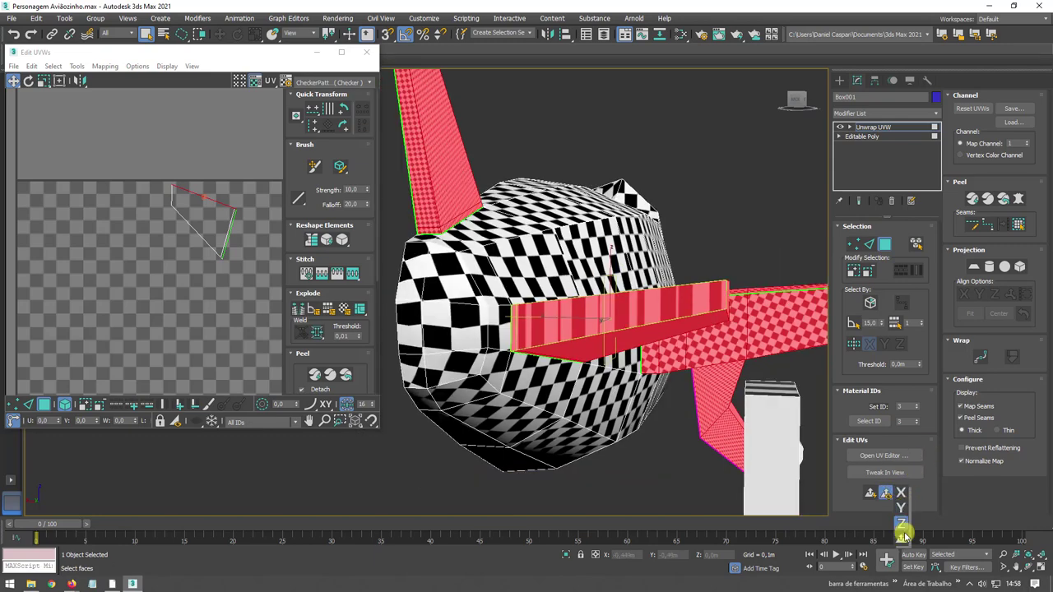
click(870, 494)
scroll(664, 321, up, 5)
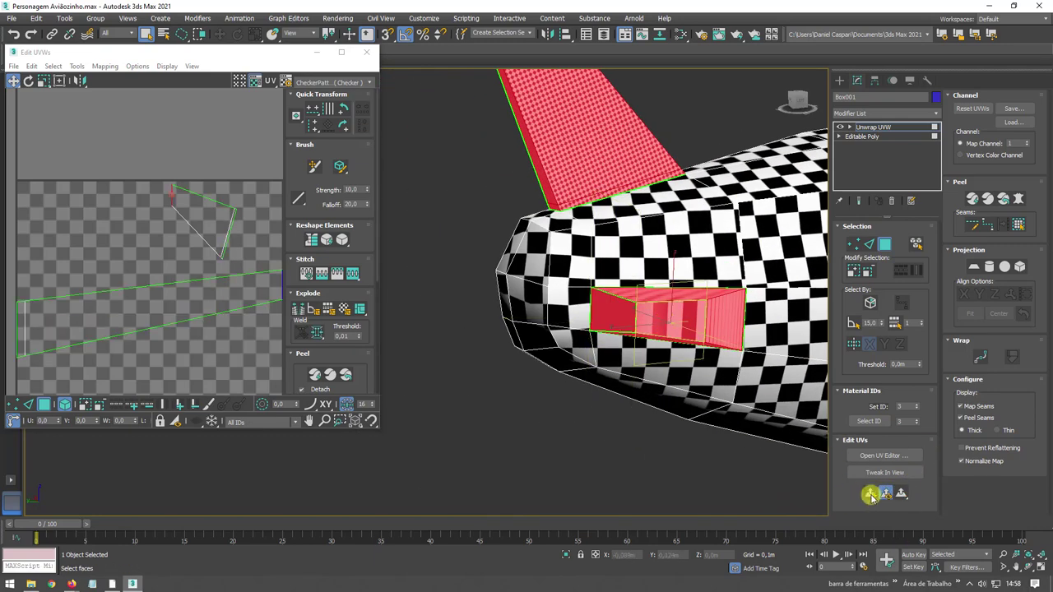
mouse_move(789, 444)
alt+middle_down()
mouse_move(756, 341)
mouse_move(661, 344)
alt+middle_up()
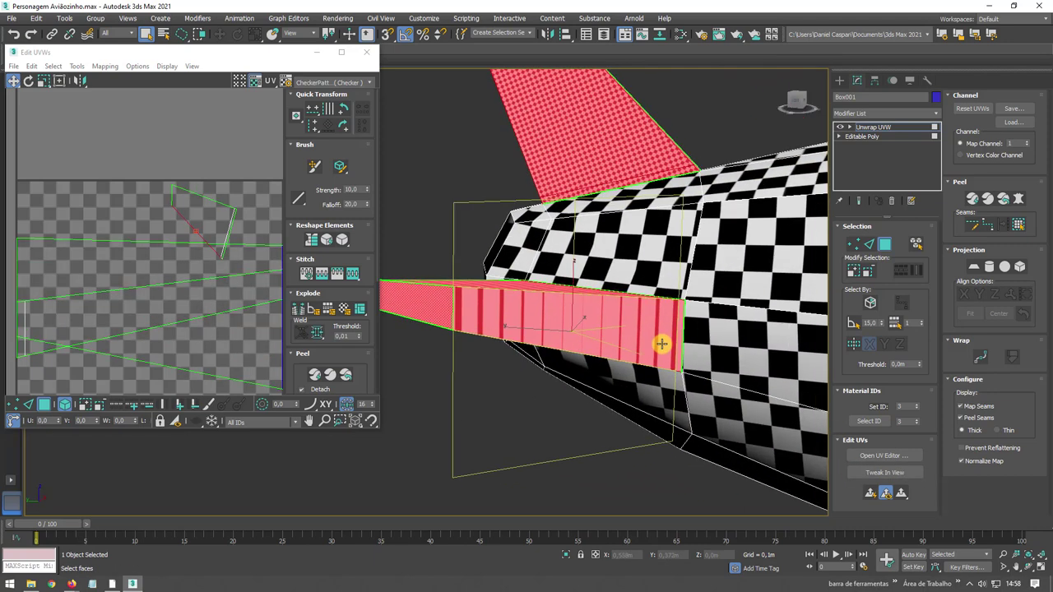
click(870, 493)
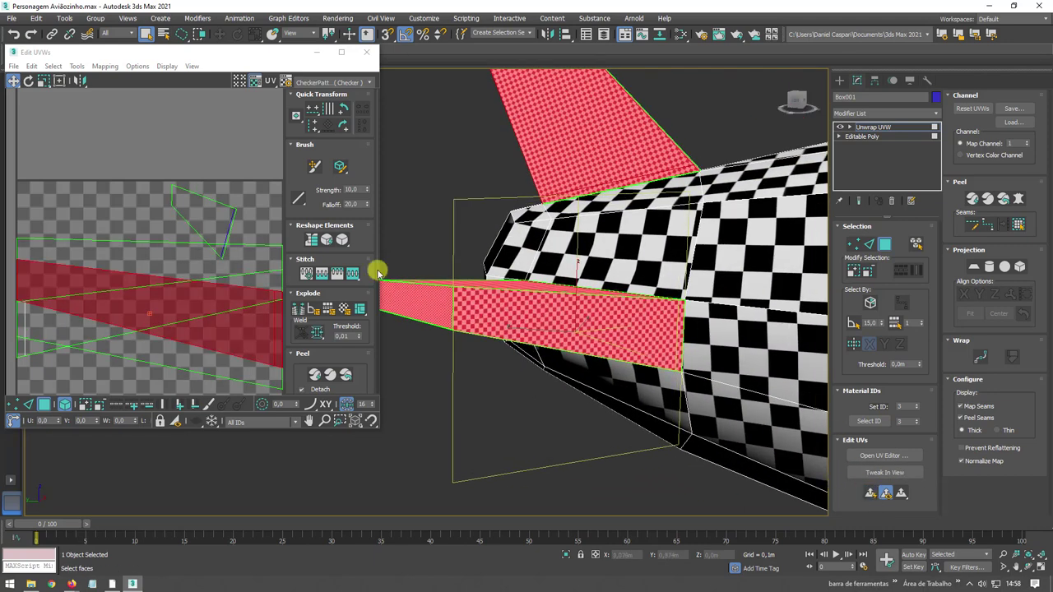
scroll(220, 245, down, 4)
Move the red piece's UV faces into empty space above the checker tile.
drag(169, 280, 190, 379)
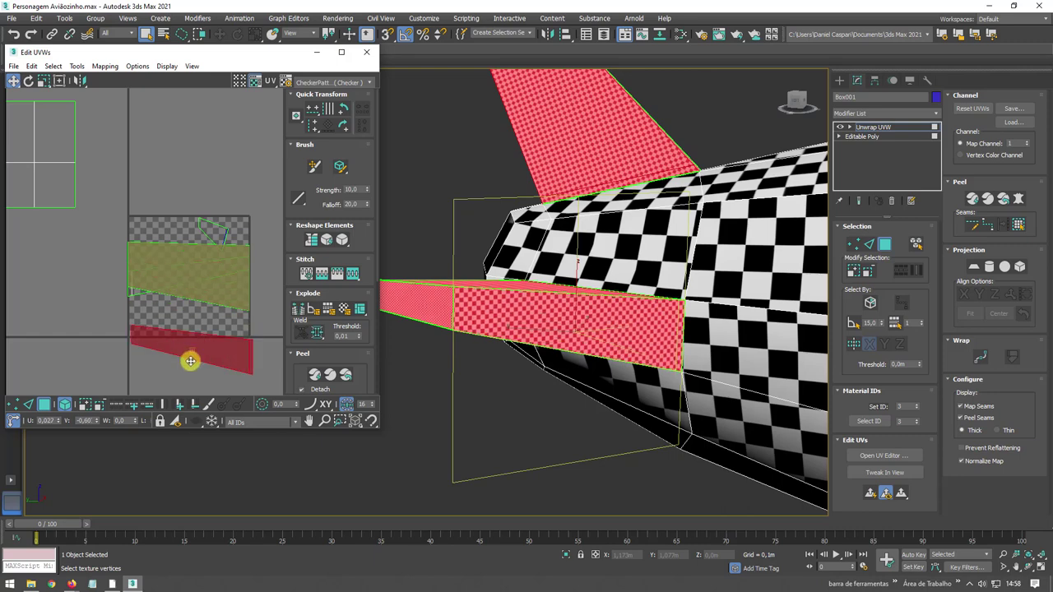
click(195, 286)
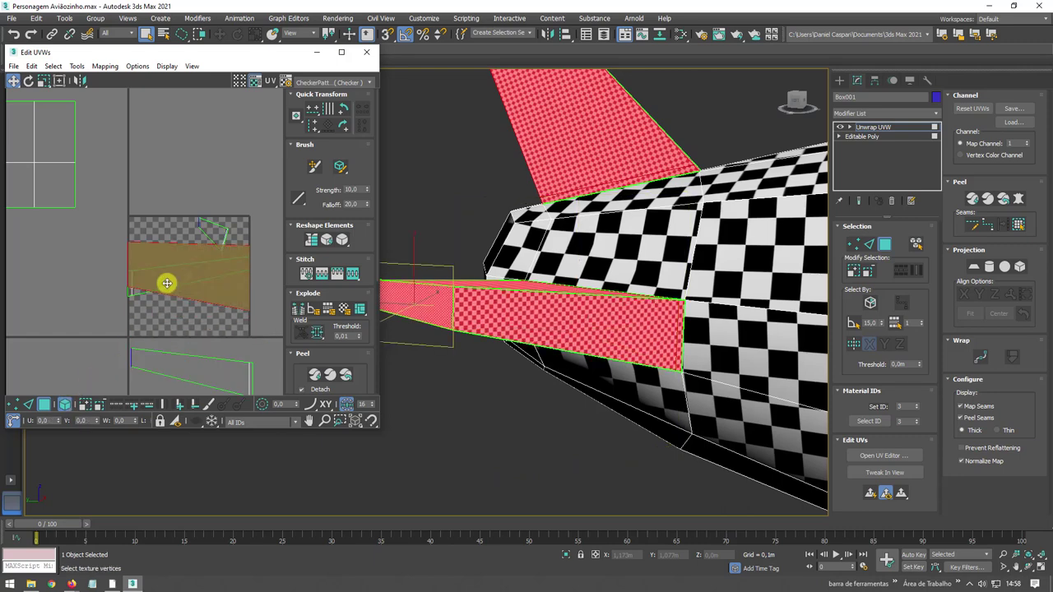
drag(169, 282, 189, 144)
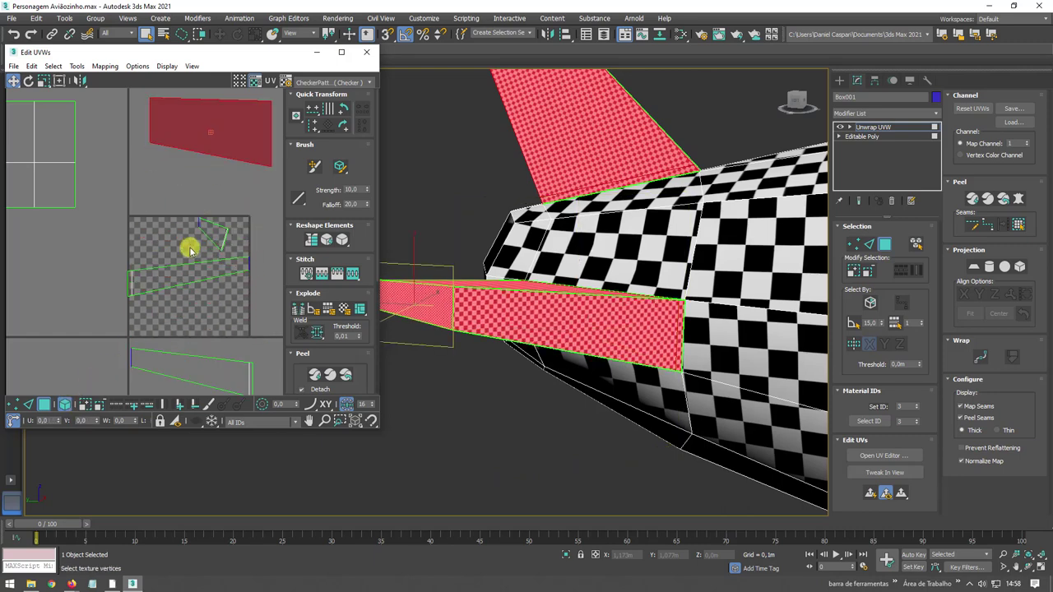
click(29, 405)
scroll(195, 178, up, 3)
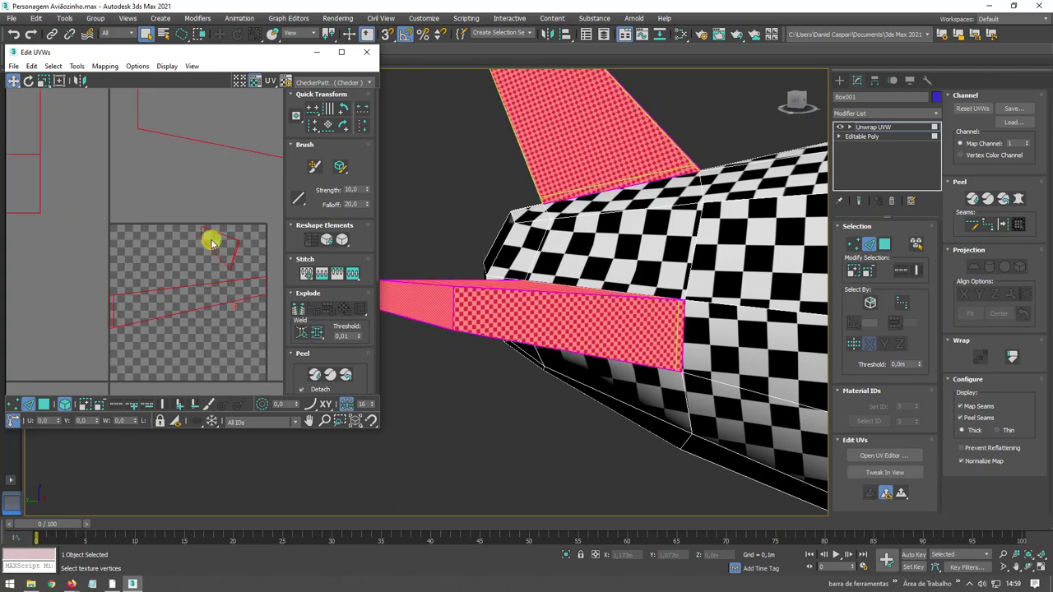
Stitch an edge of the triangle UV piece to its matching edge.
click(211, 271)
key(ctrl+a)
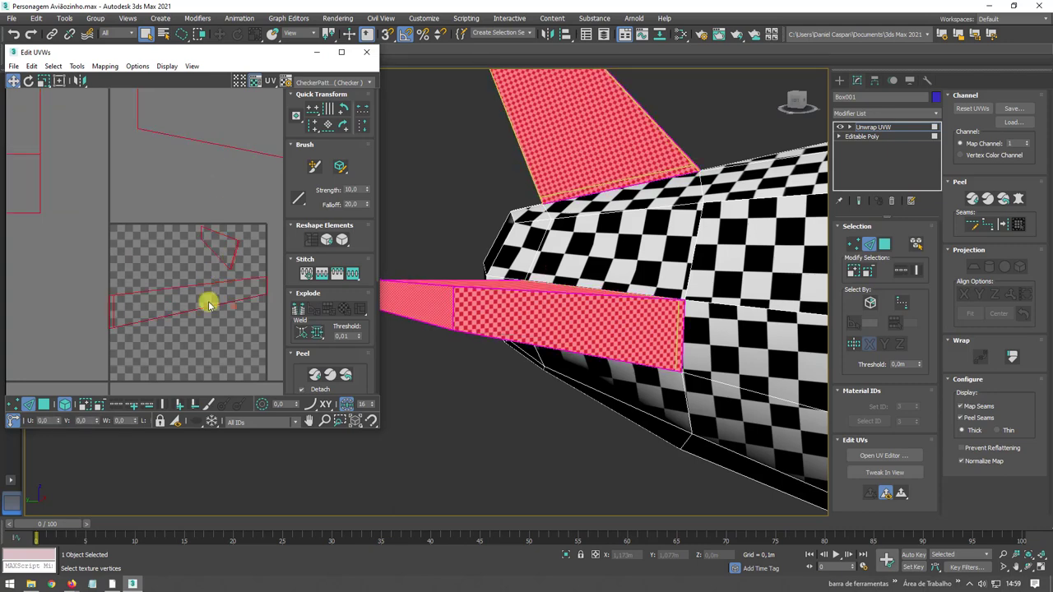
scroll(216, 259, up, 2)
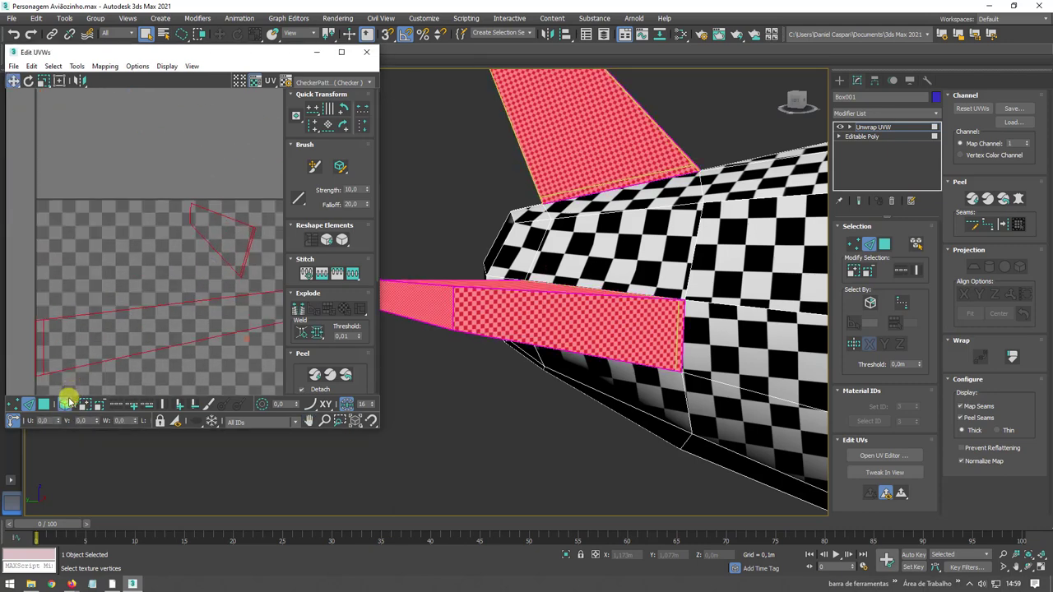
middle_drag(176, 277, 123, 235)
click(142, 246)
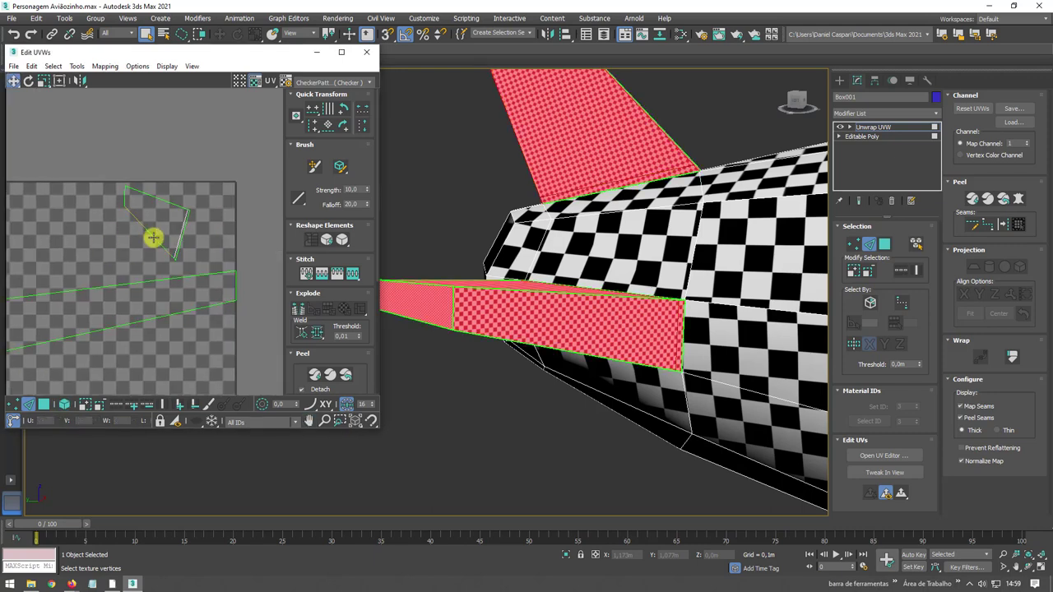
click(153, 238)
click(76, 65)
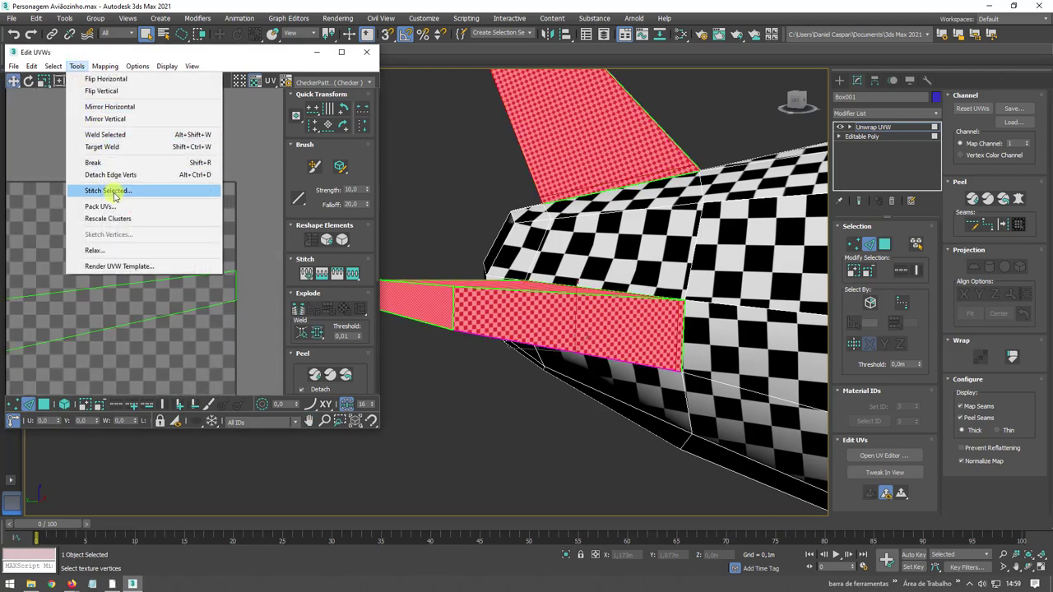
click(164, 189)
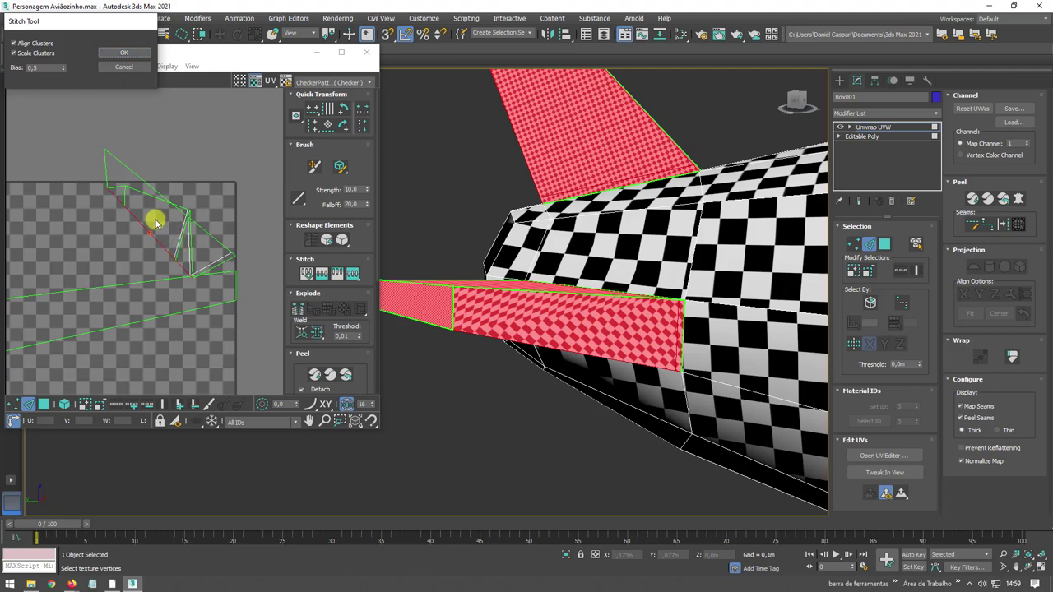
click(128, 53)
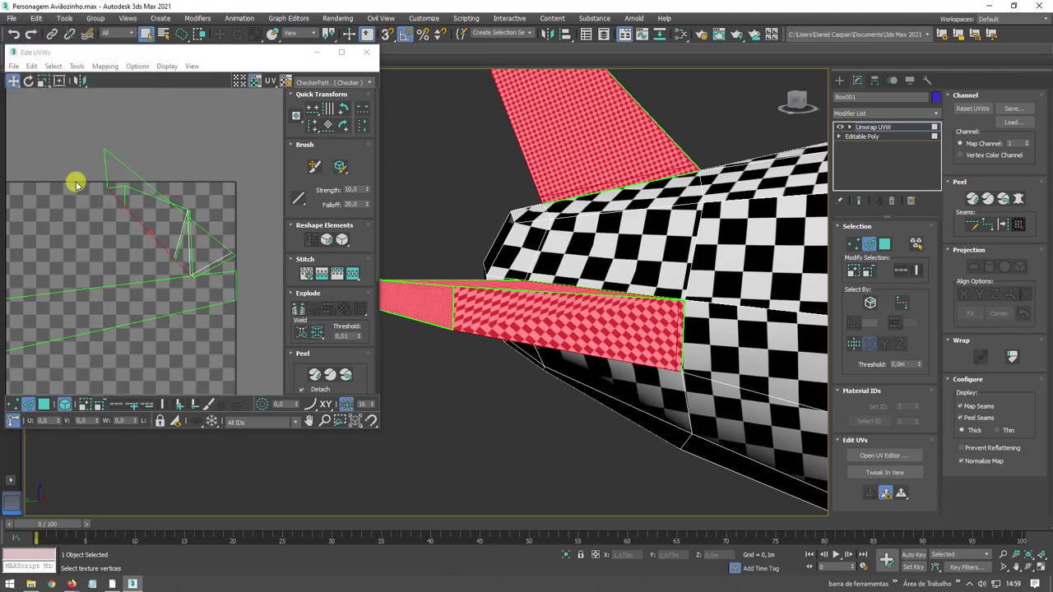
Relax the stitched shell and move its selected edges to the left.
click(159, 222)
click(76, 65)
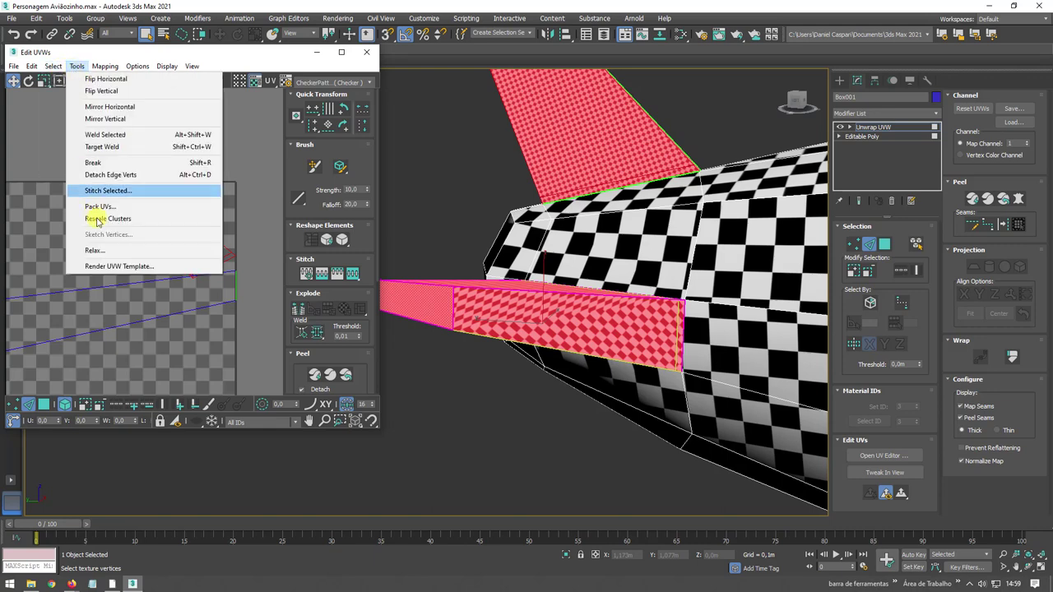
click(177, 222)
click(257, 177)
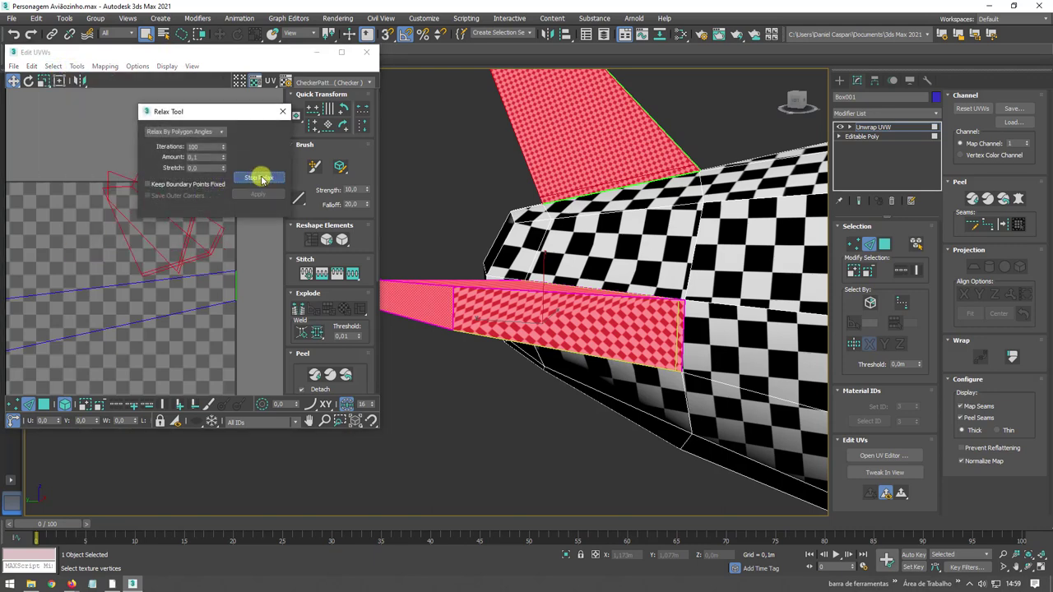
click(282, 111)
middle_drag(183, 210, 172, 176)
click(246, 214)
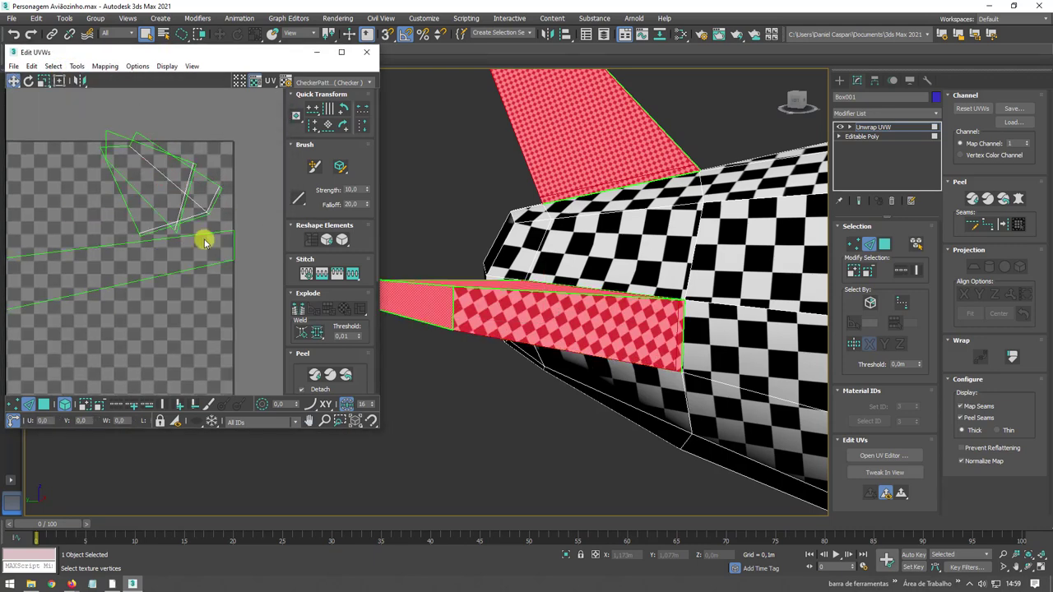
click(176, 227)
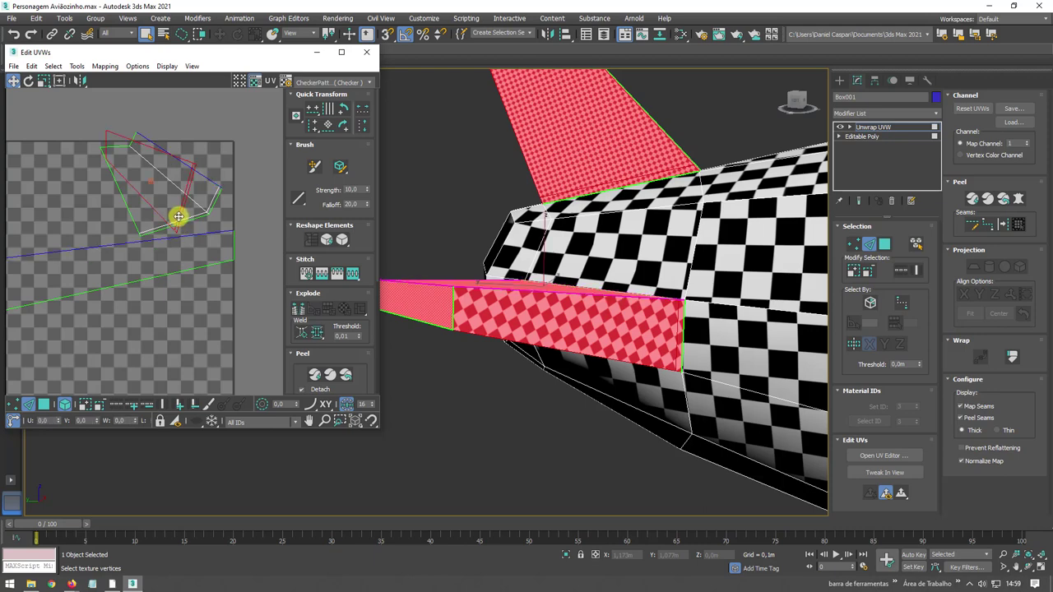
drag(177, 216, 74, 224)
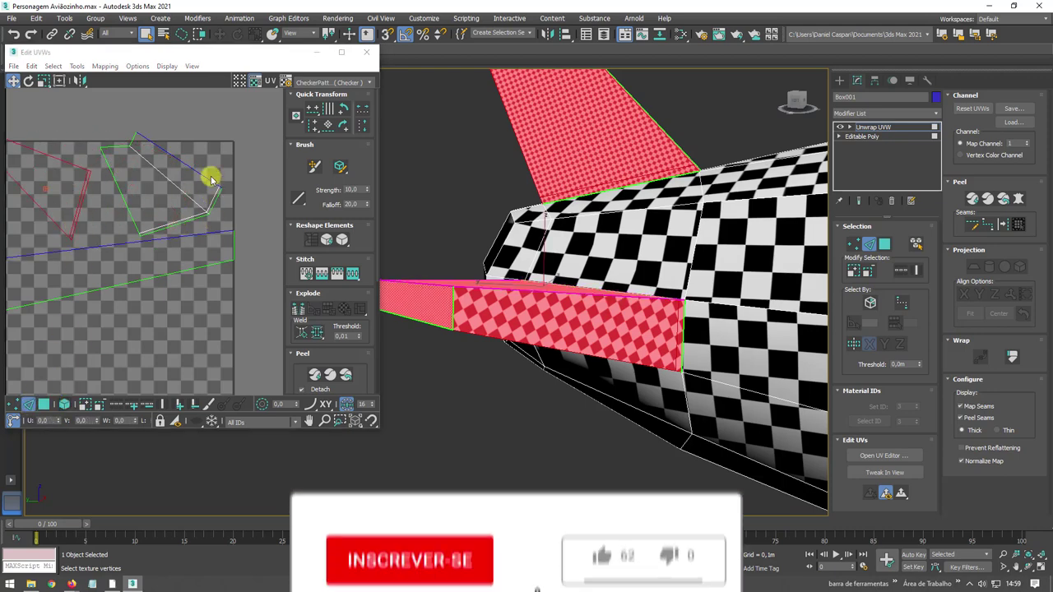
Stitch the upper diagonal edge and the top edge to their partners.
click(188, 167)
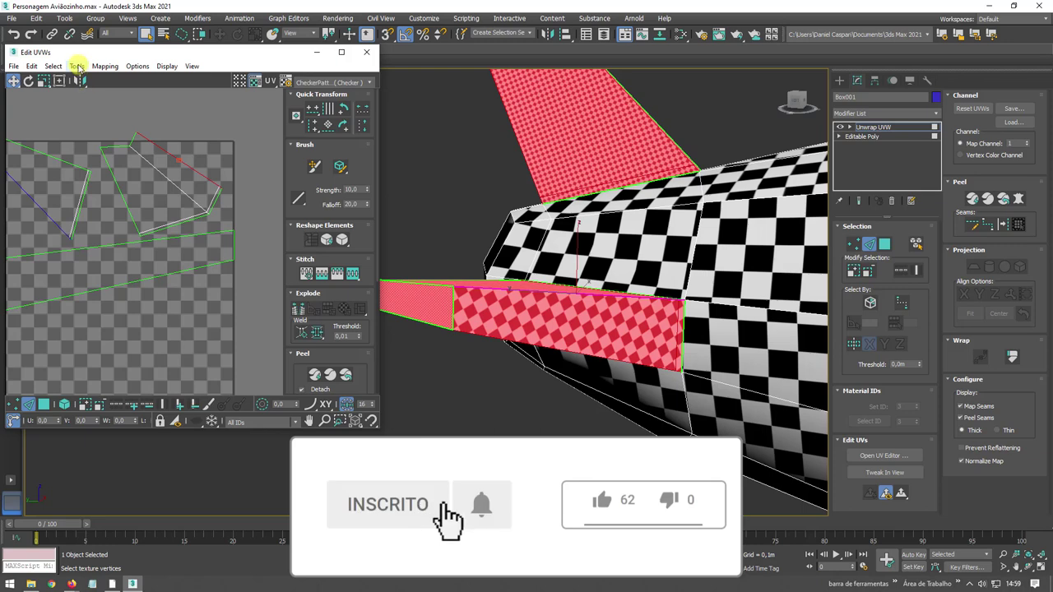
click(76, 66)
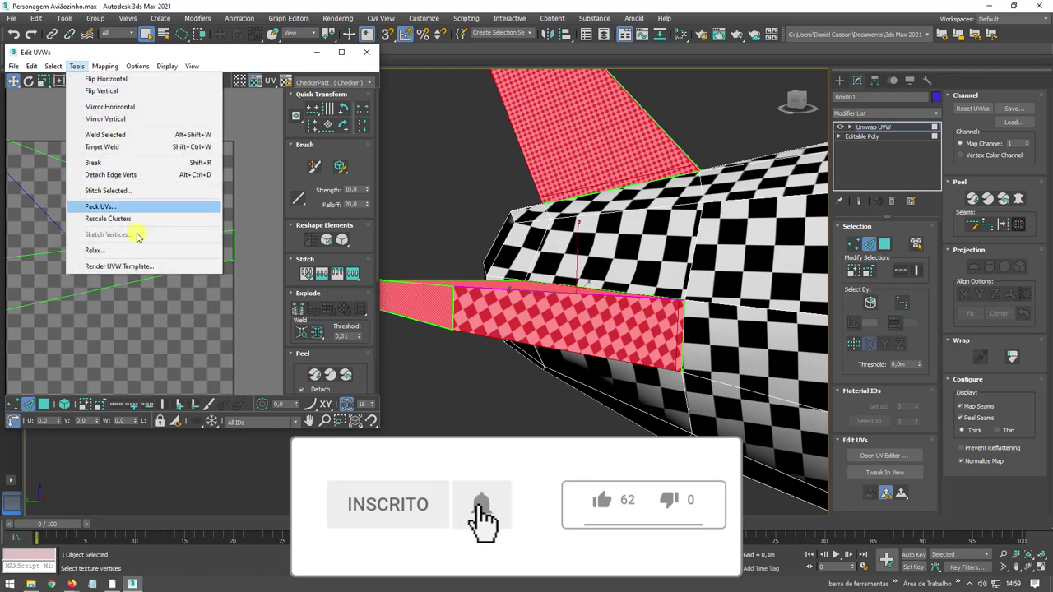
click(107, 190)
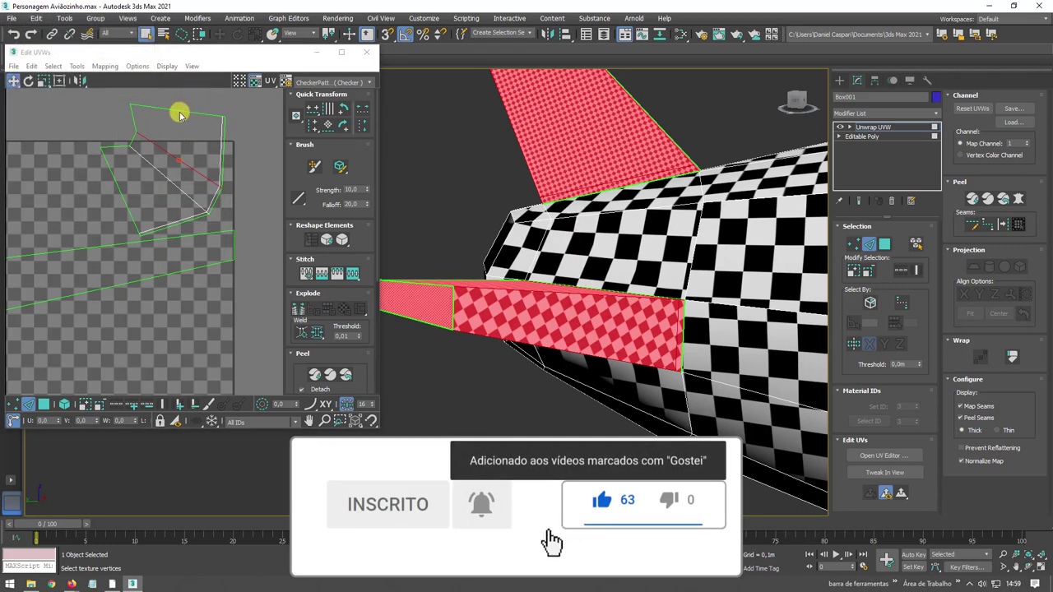
click(178, 110)
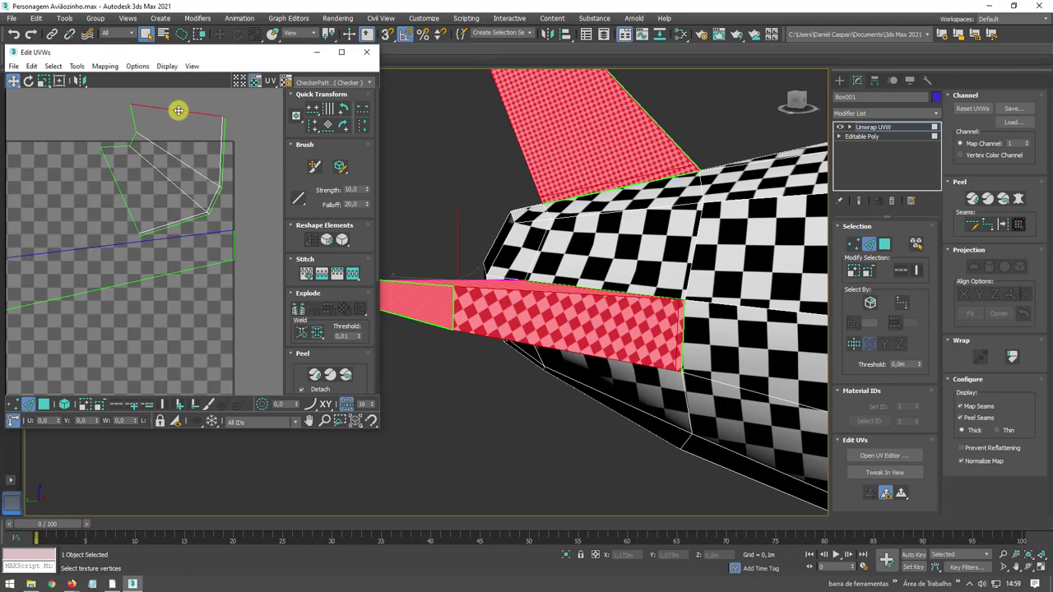
scroll(177, 110, down, 2)
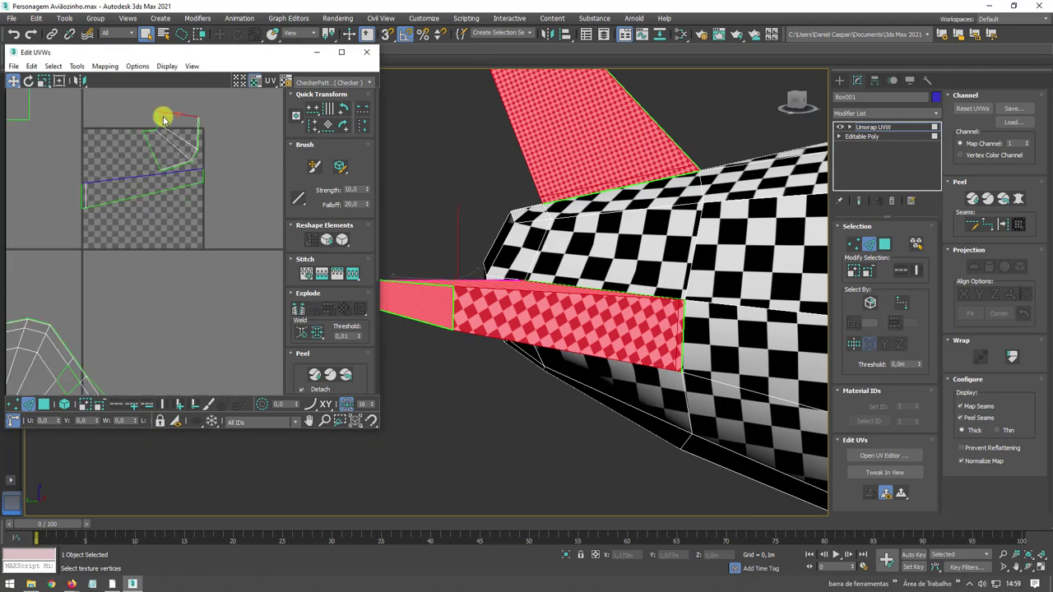
scroll(162, 115, down, 2)
click(78, 66)
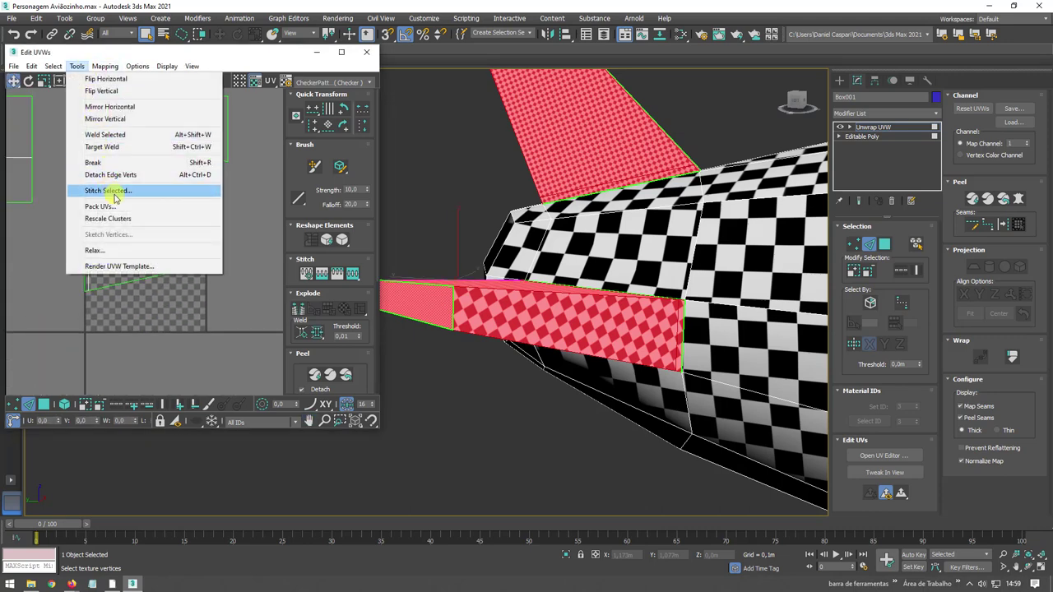
click(107, 198)
click(125, 54)
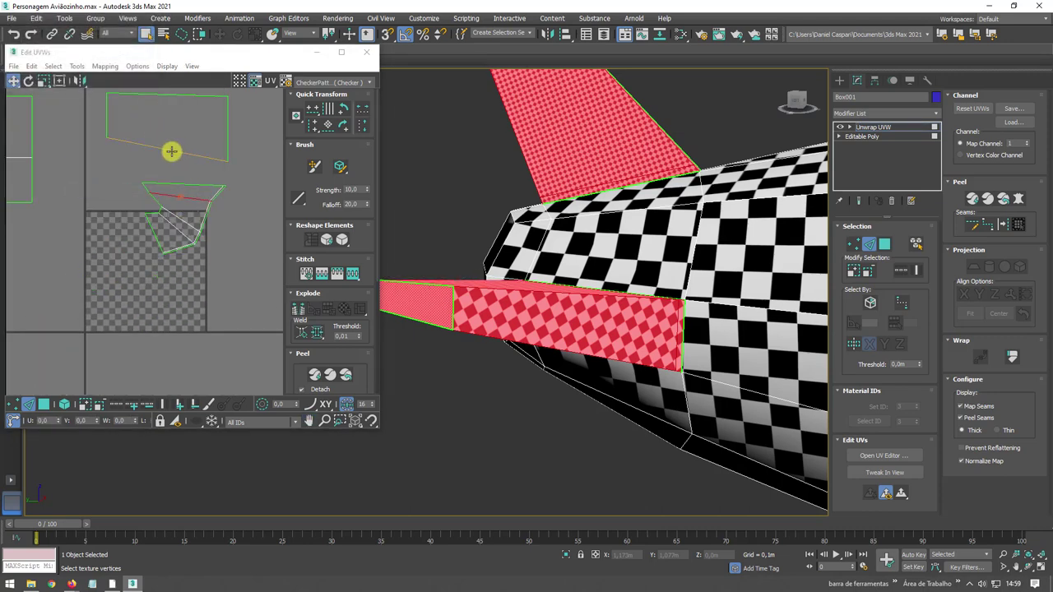
Stitch the shell's bottom edge to its partner.
click(183, 155)
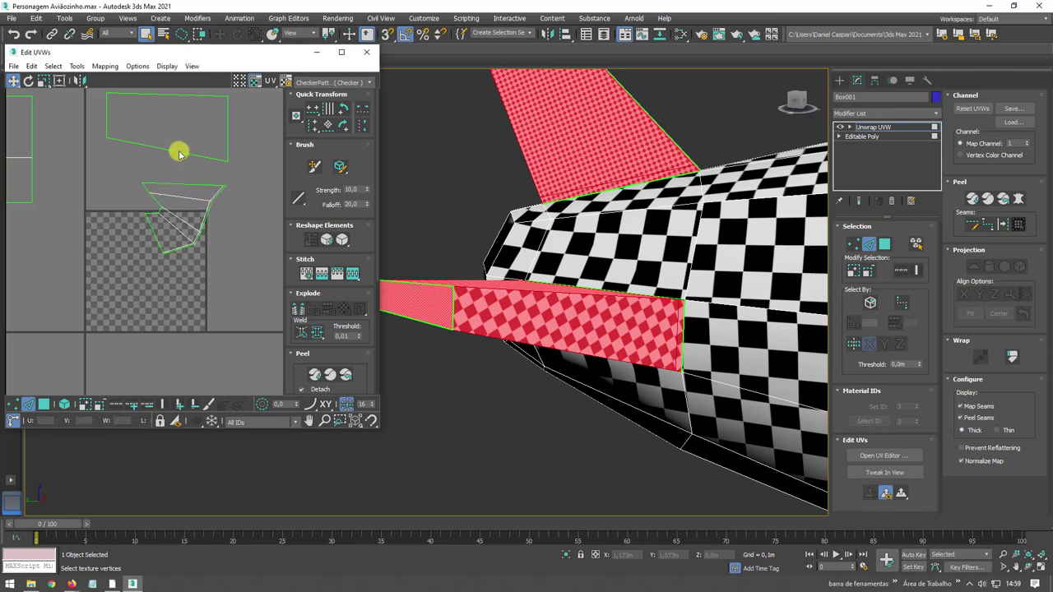
click(179, 153)
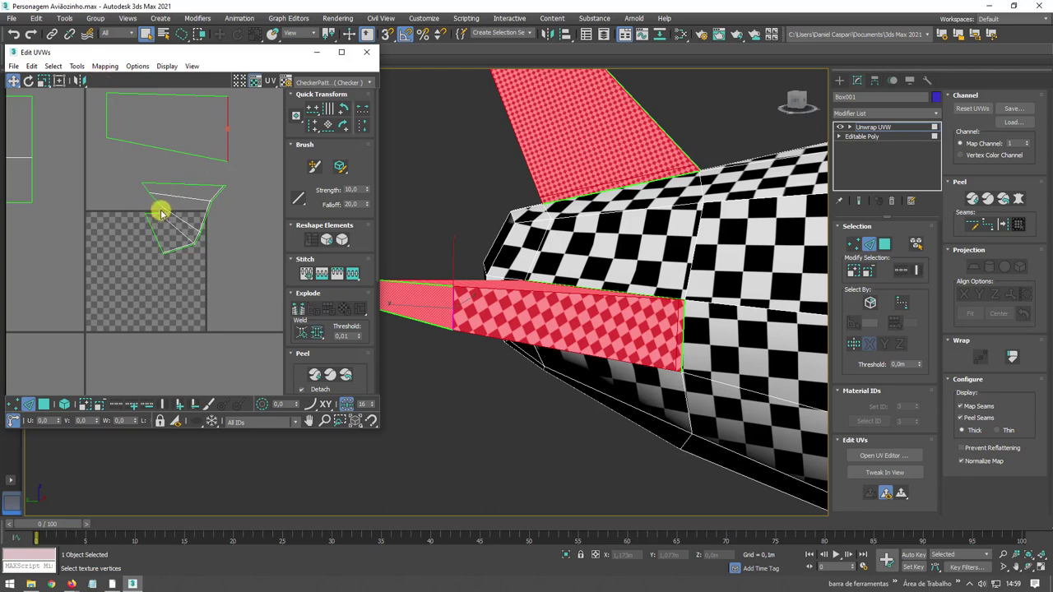
click(76, 67)
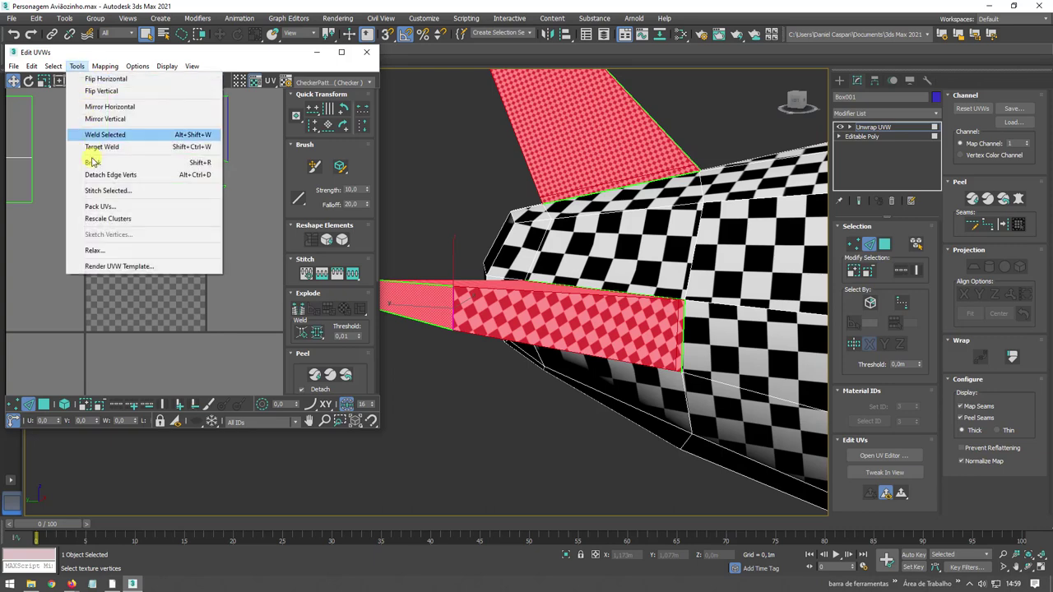
click(115, 201)
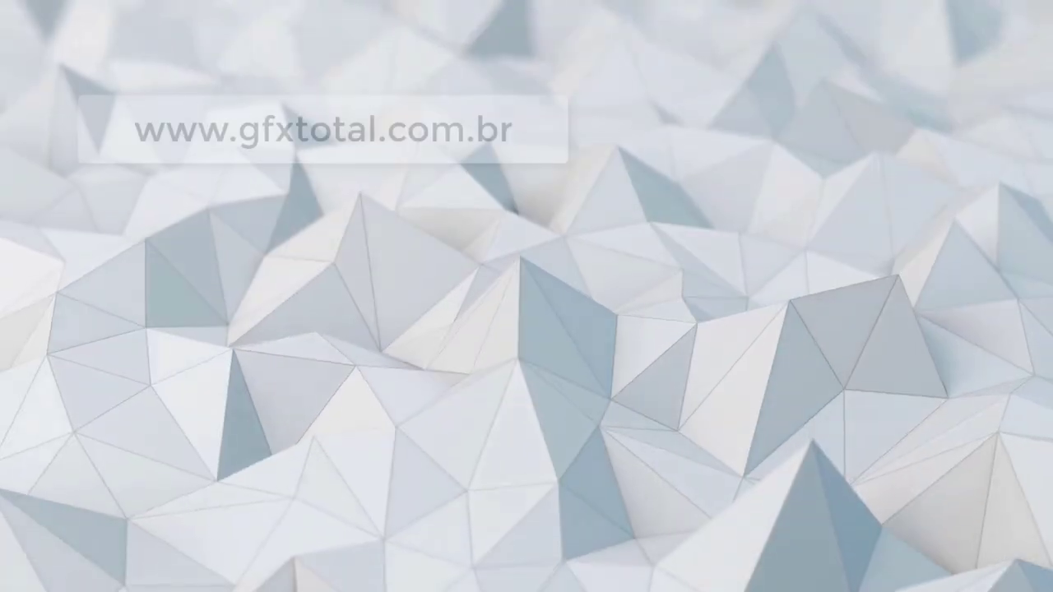